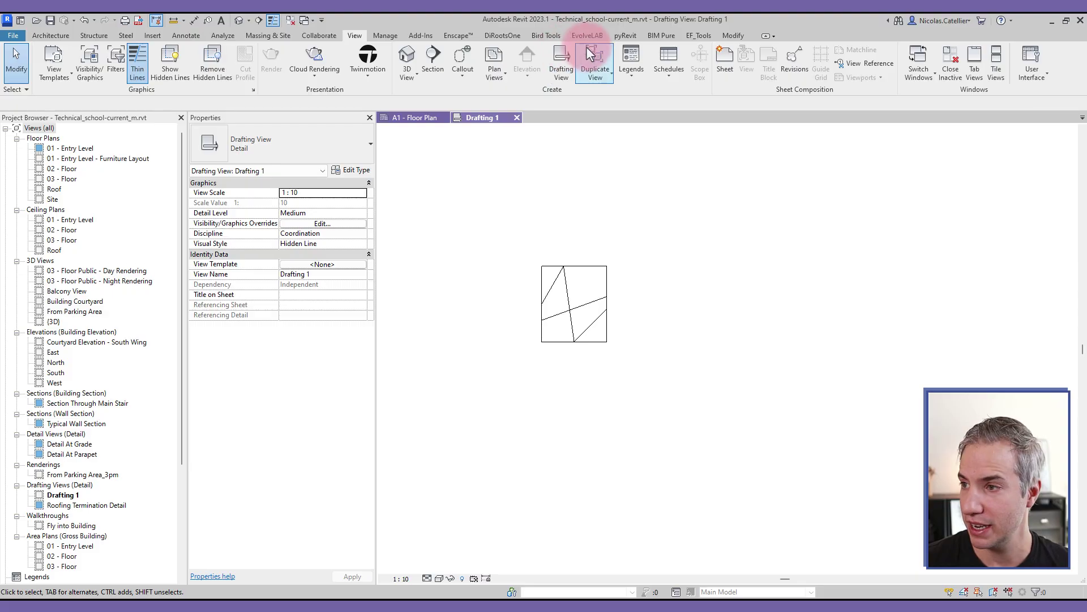
- Open the view-handling options of pyRevit's Synchronize tool and close them without choosing any
click(628, 35)
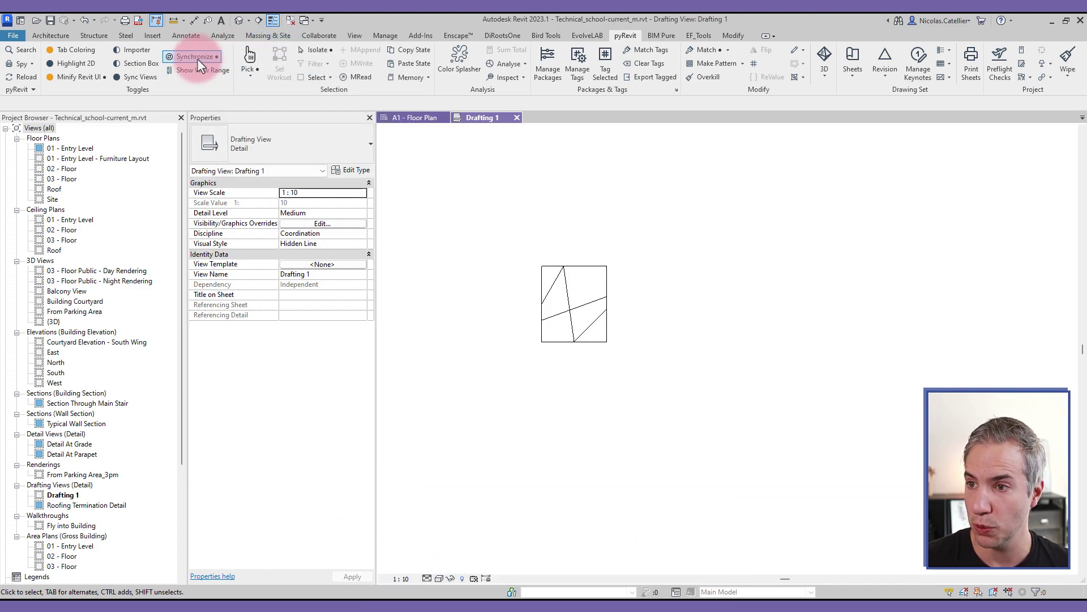
click(197, 57)
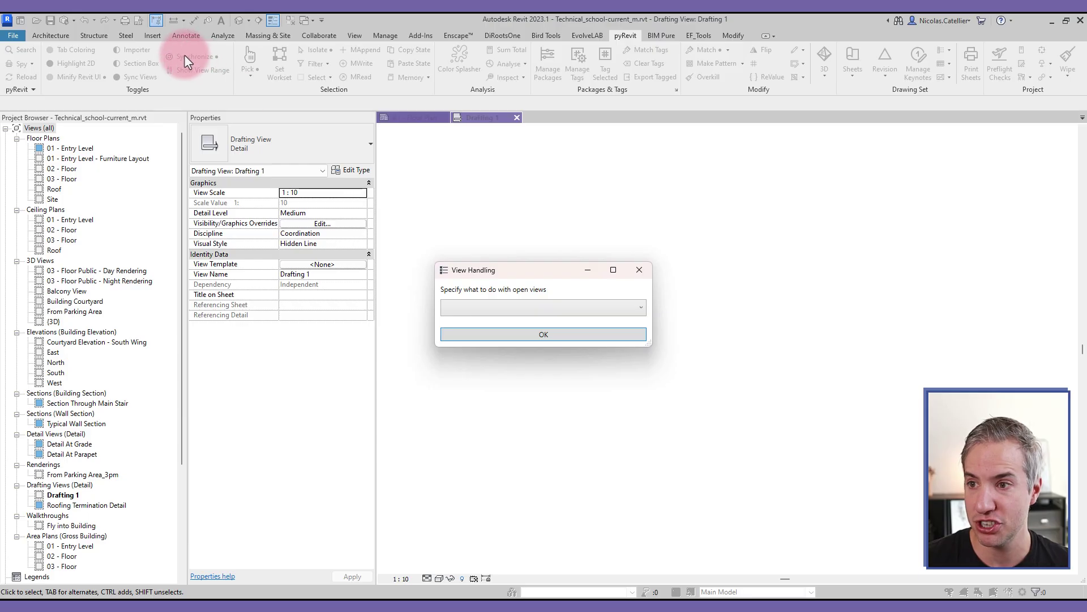
click(528, 310)
click(527, 309)
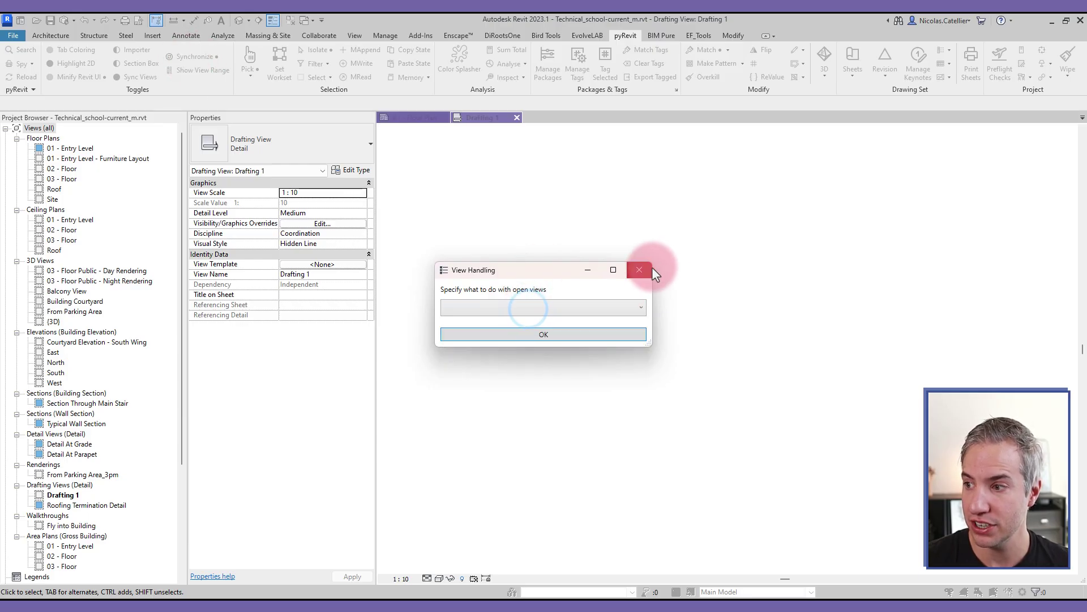
click(640, 270)
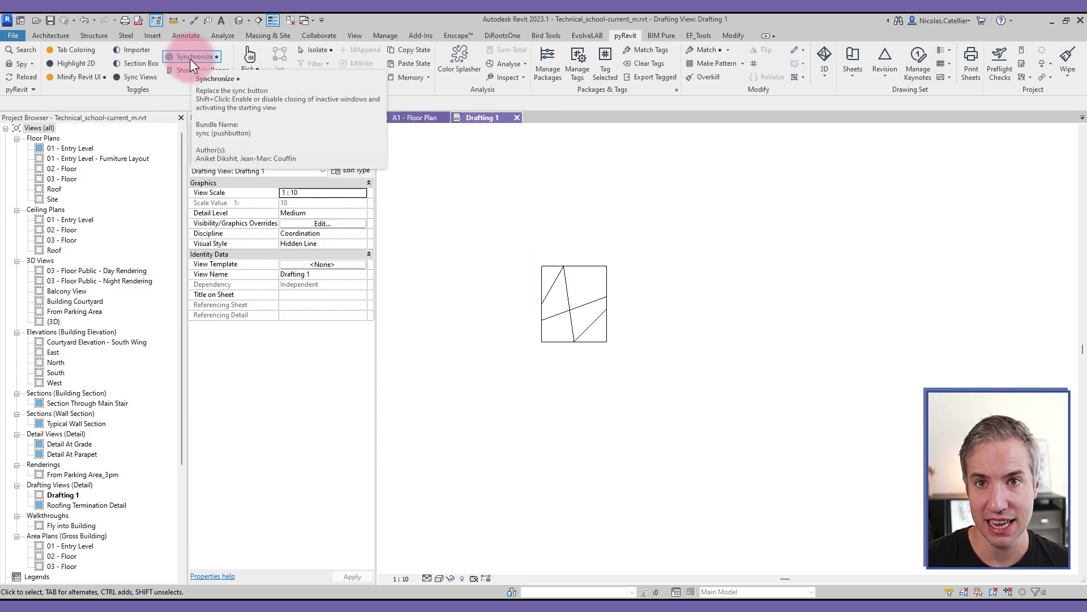
- Examine the available interface languages under UI / UX in the pyRevit settings and close the settings unchanged
click(34, 89)
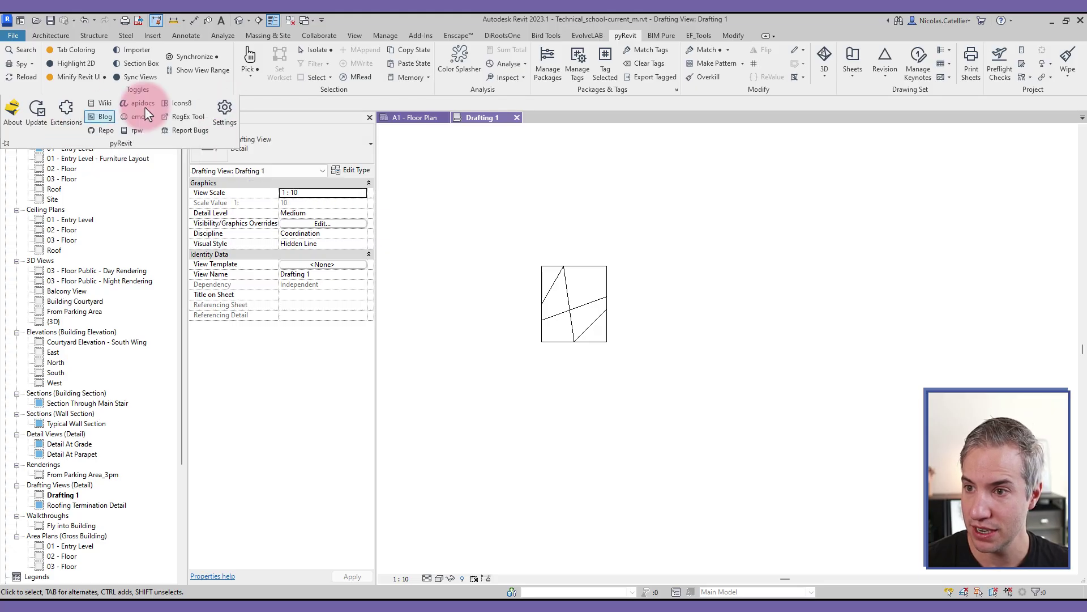
click(227, 119)
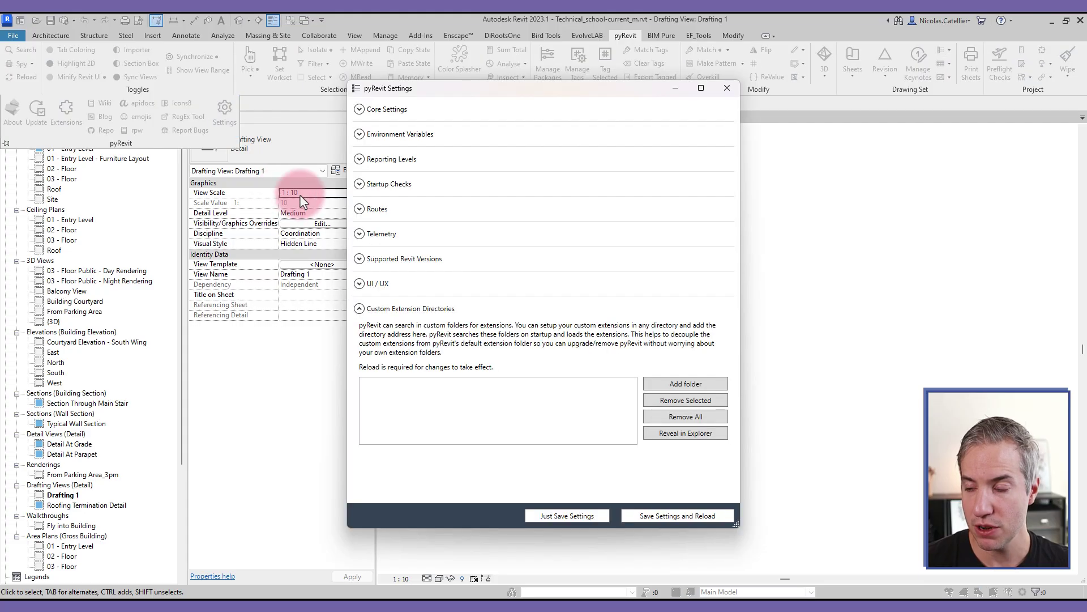
click(370, 287)
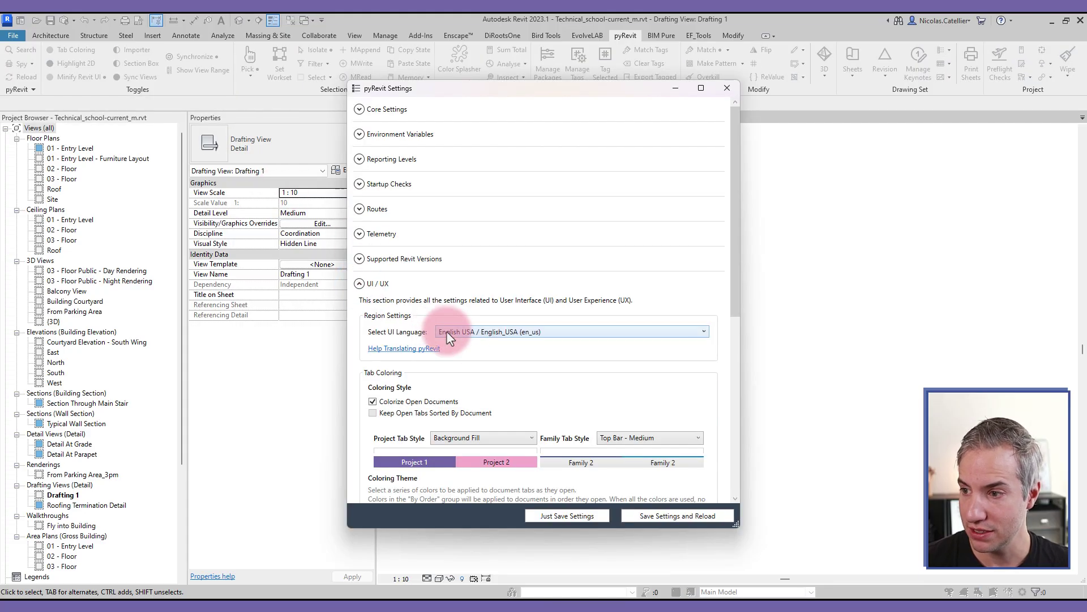
click(475, 337)
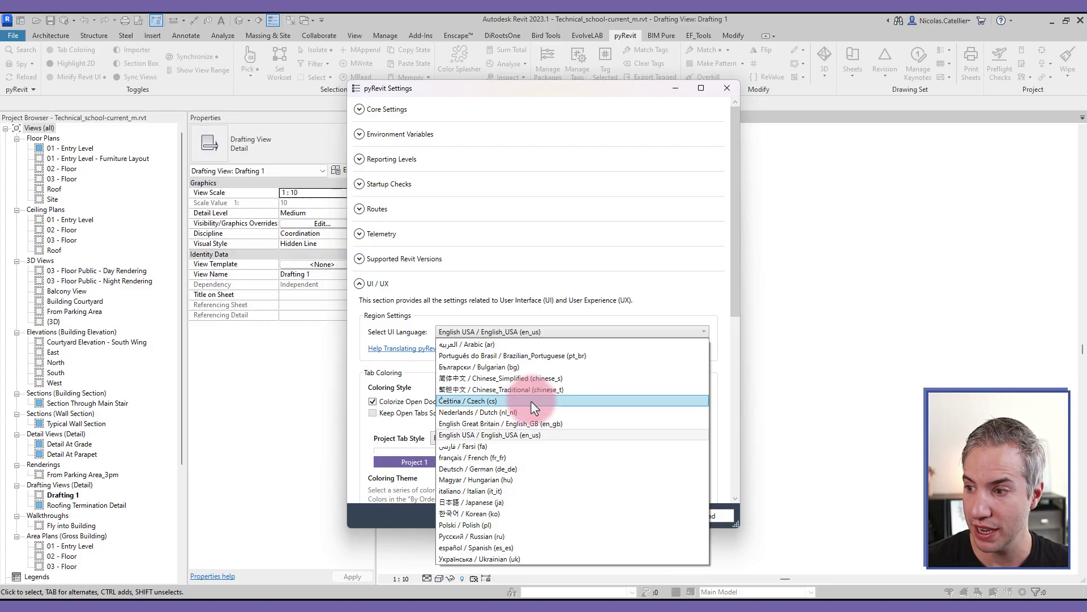
click(508, 282)
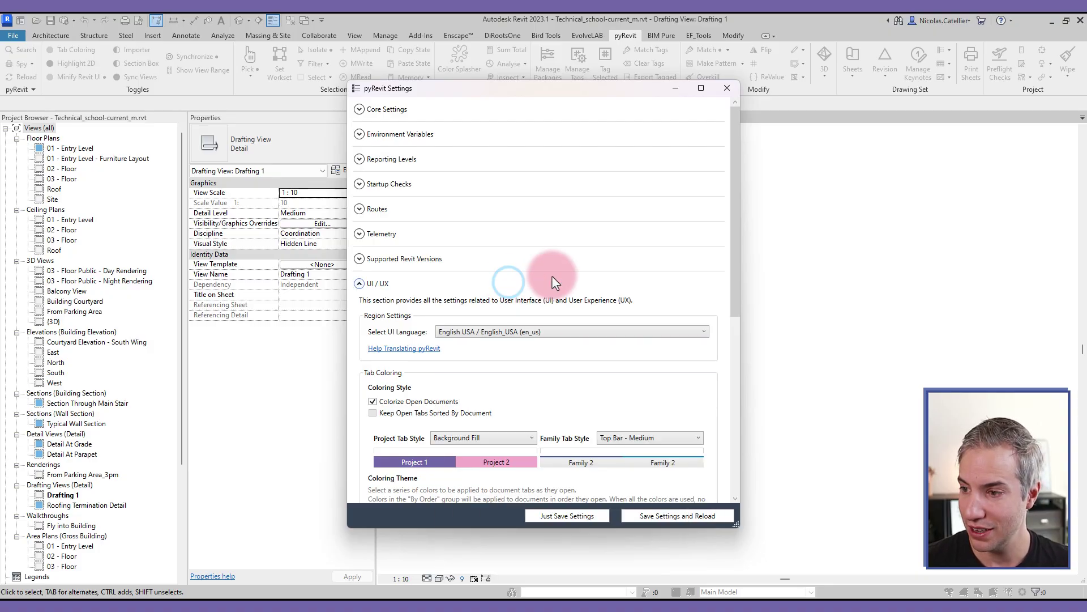
click(726, 88)
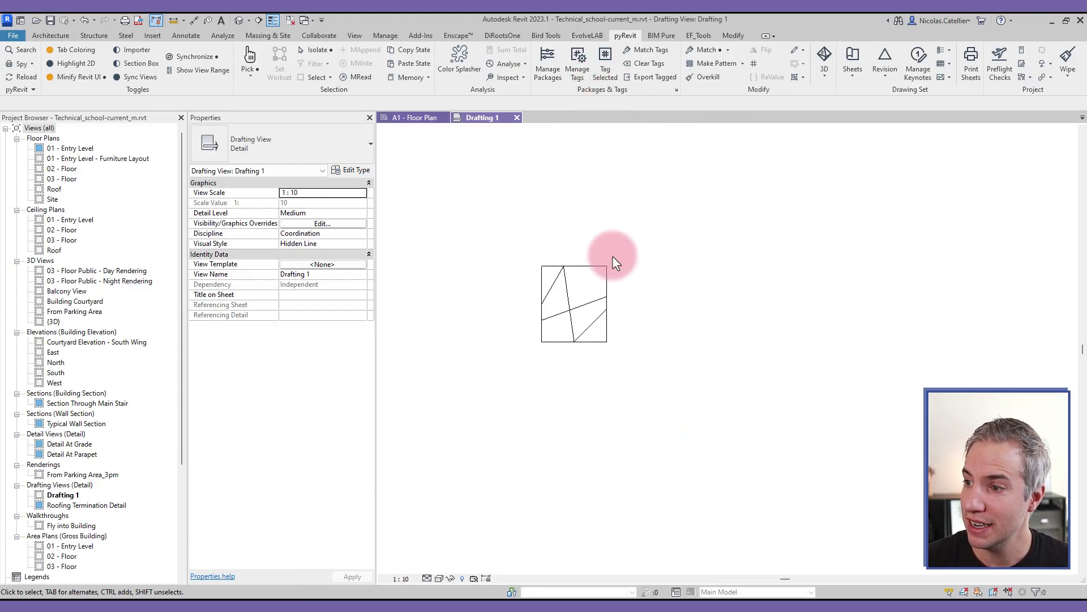
- Start Make Pattern on all the rectangular tile's detail lines, naming it TESTPATTERN and enabling Create Filled Region
scroll(551, 260, up, 2)
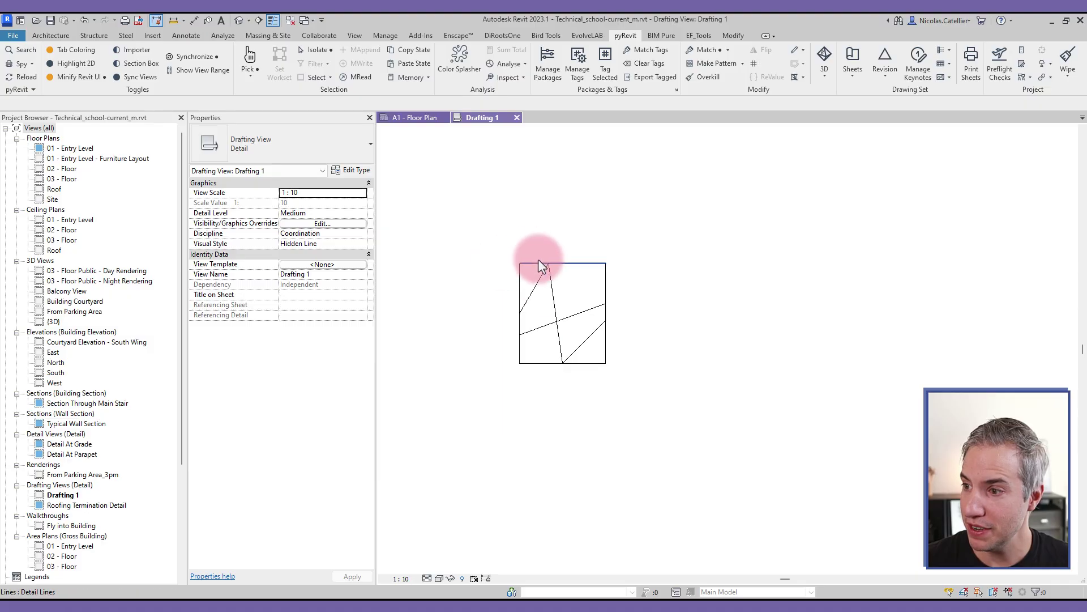
scroll(539, 255, up, 2)
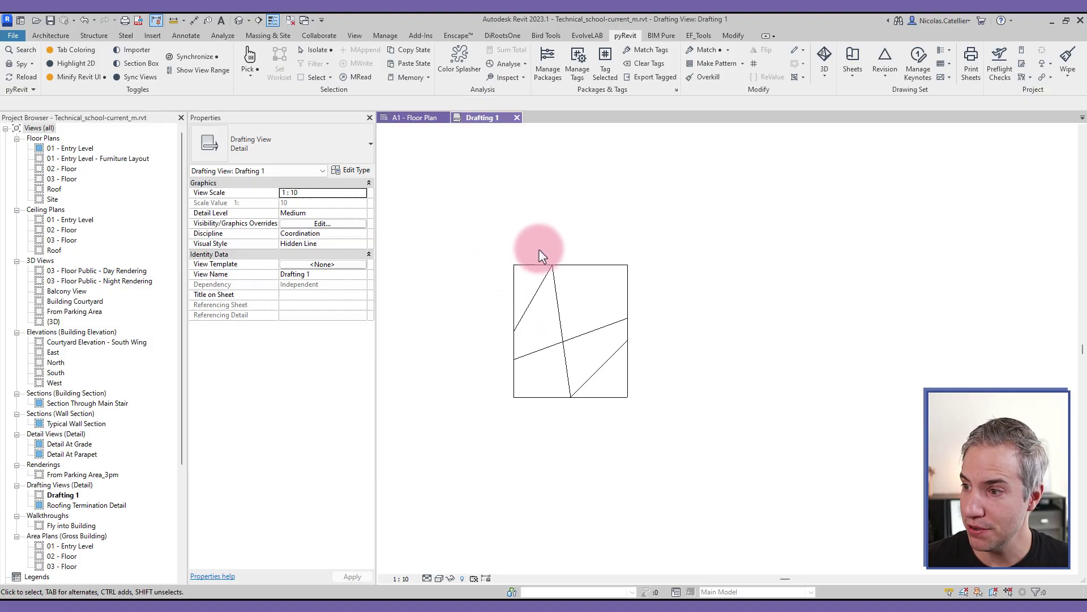
click(533, 299)
click(595, 264)
click(636, 220)
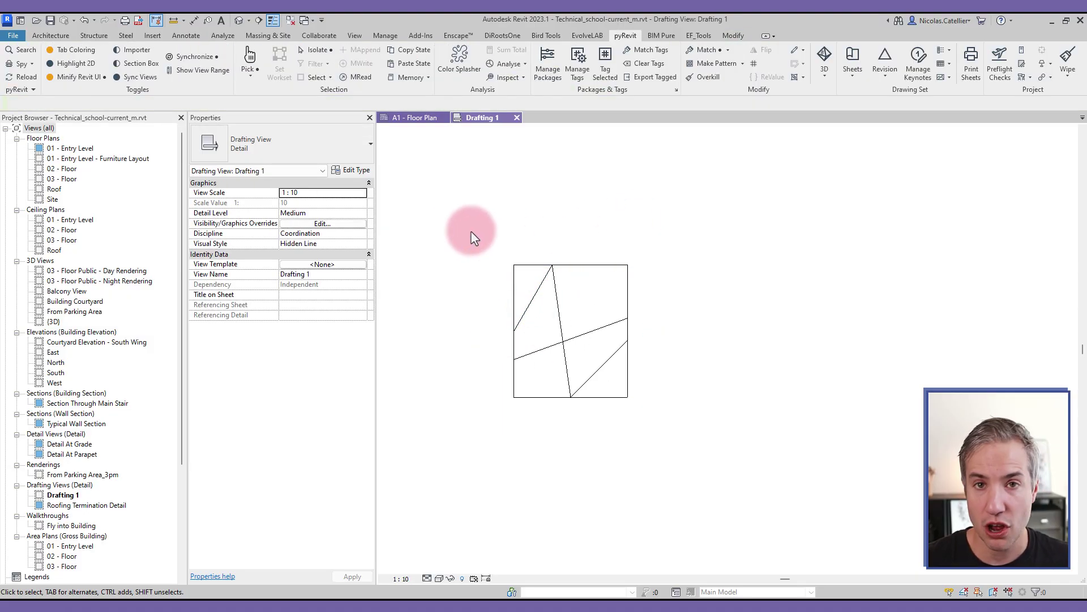
drag(441, 194, 776, 523)
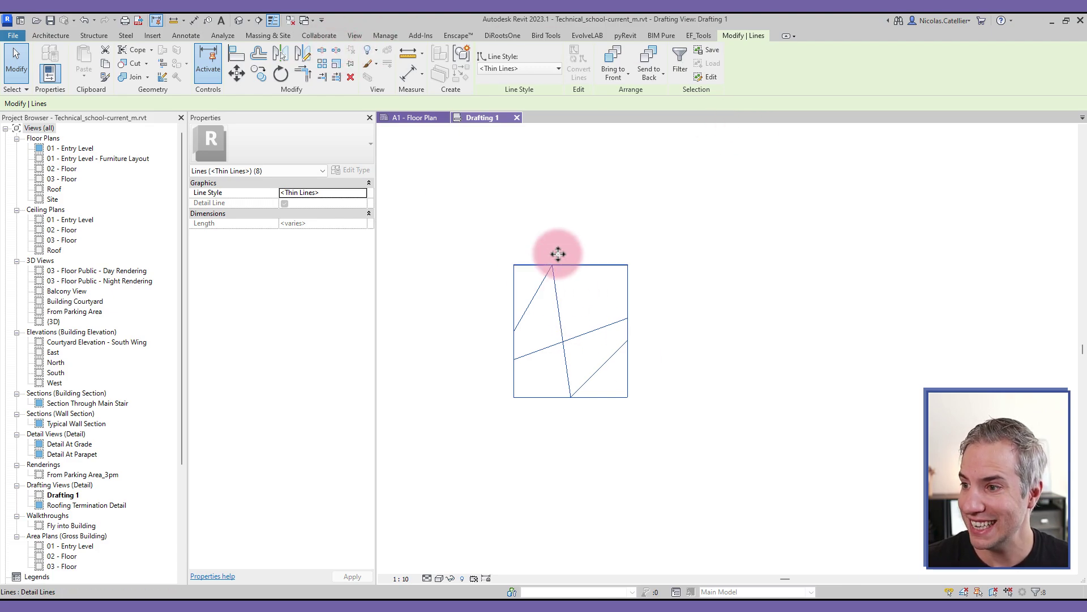
click(621, 37)
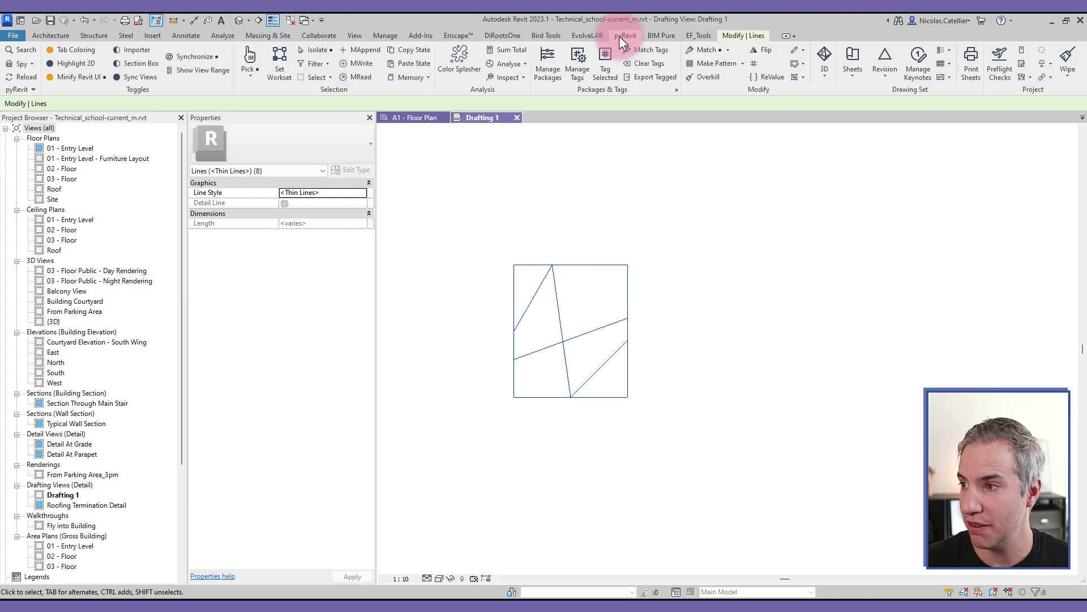
click(713, 63)
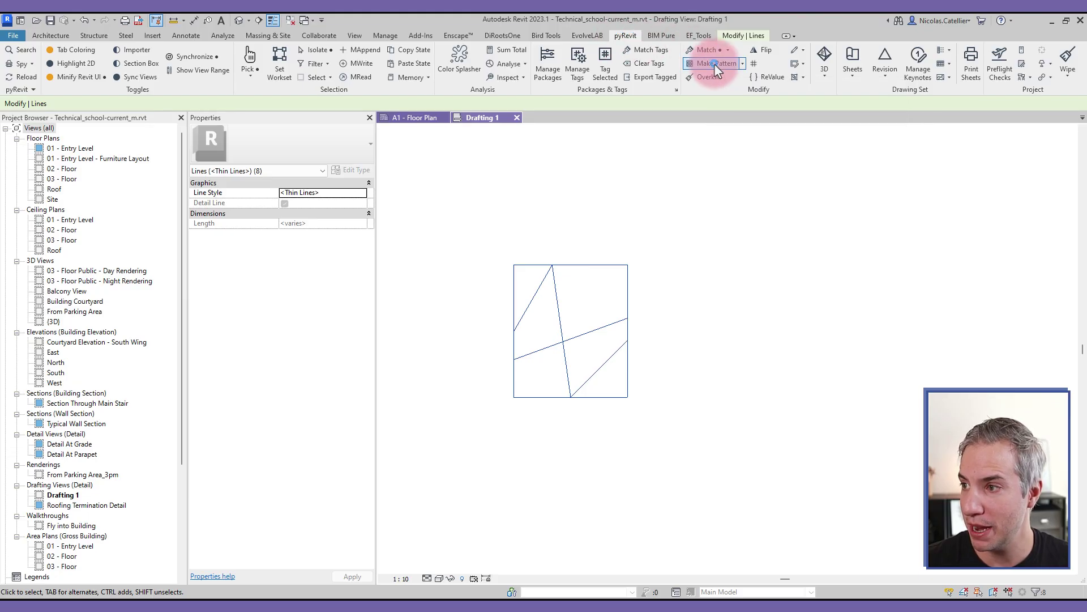
click(521, 218)
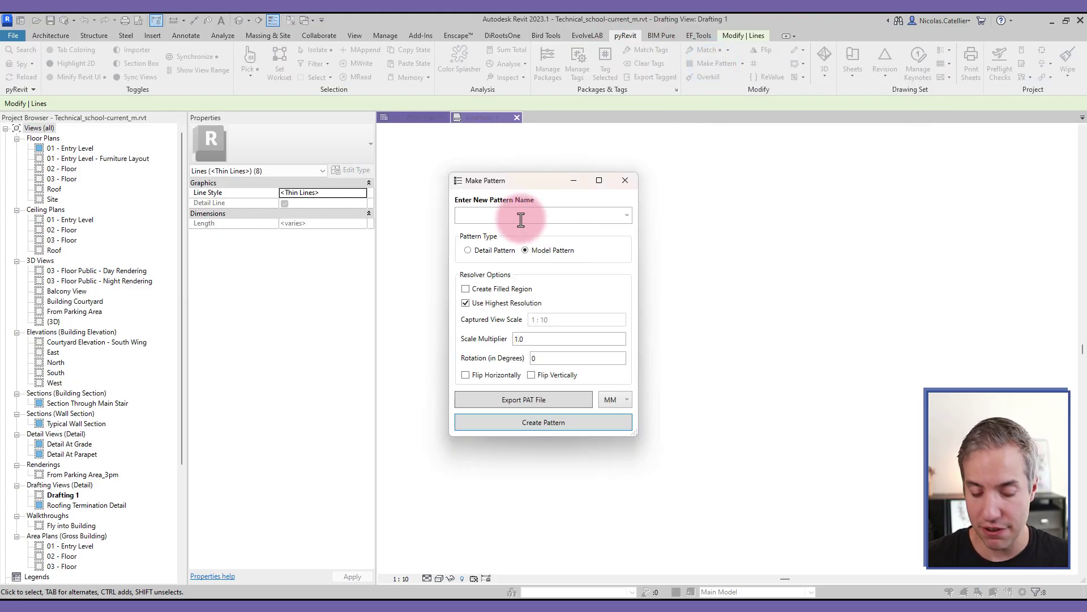
text(TEST)
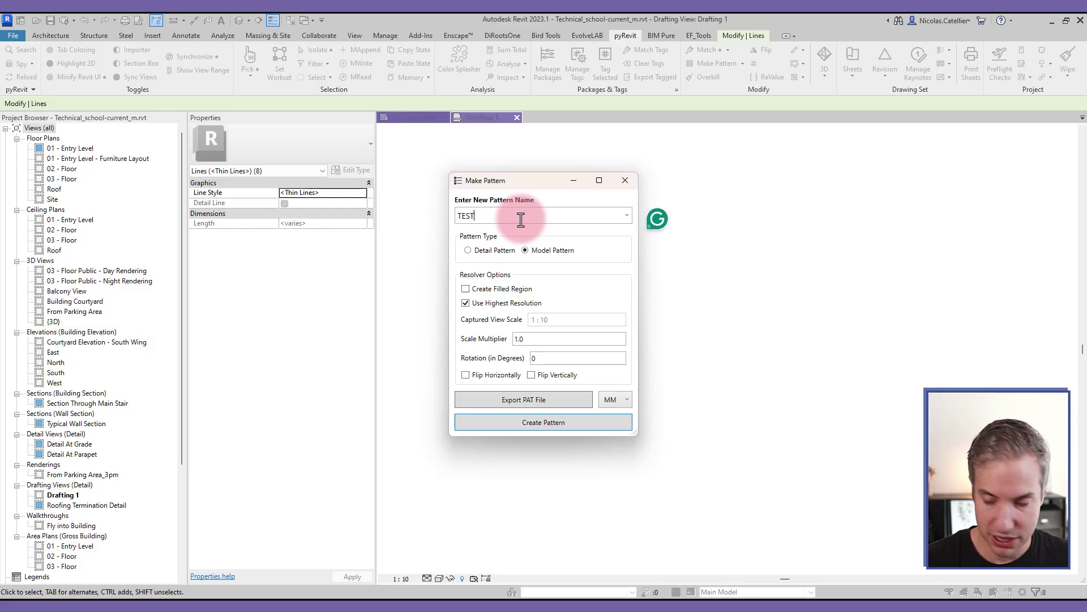
text(PATTERN)
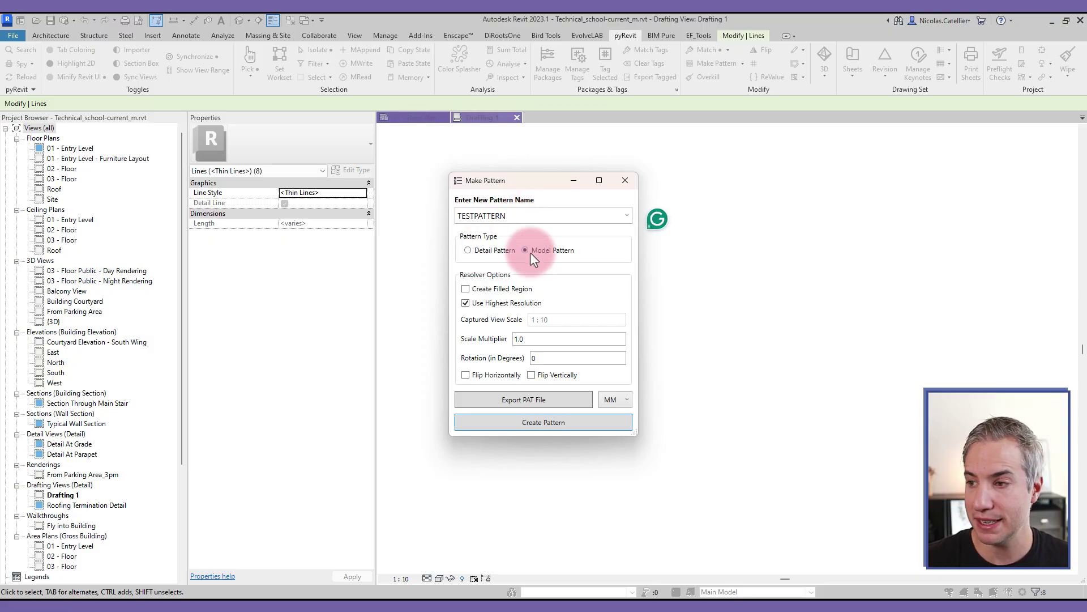
click(467, 290)
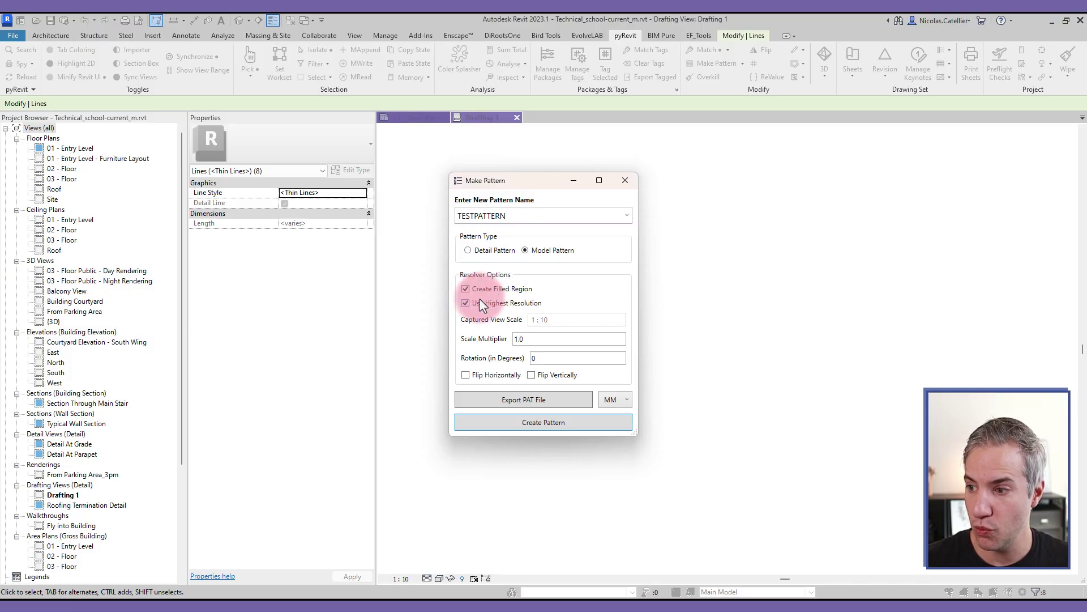
- Create the model pattern, using the tile's lower-left and upper-right corners as its repeating boundary
click(543, 432)
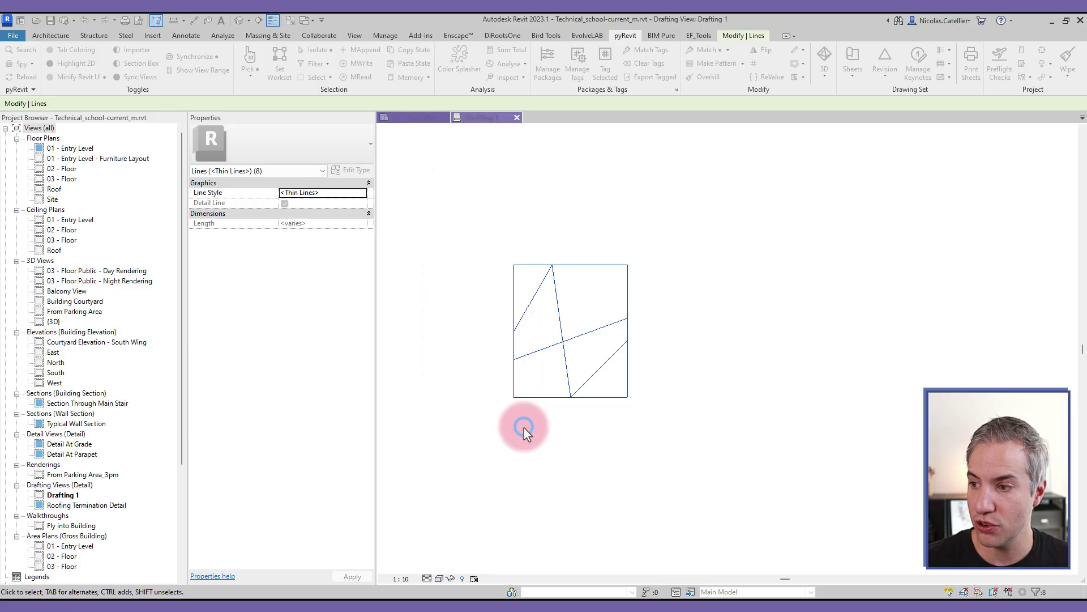
click(516, 396)
click(628, 265)
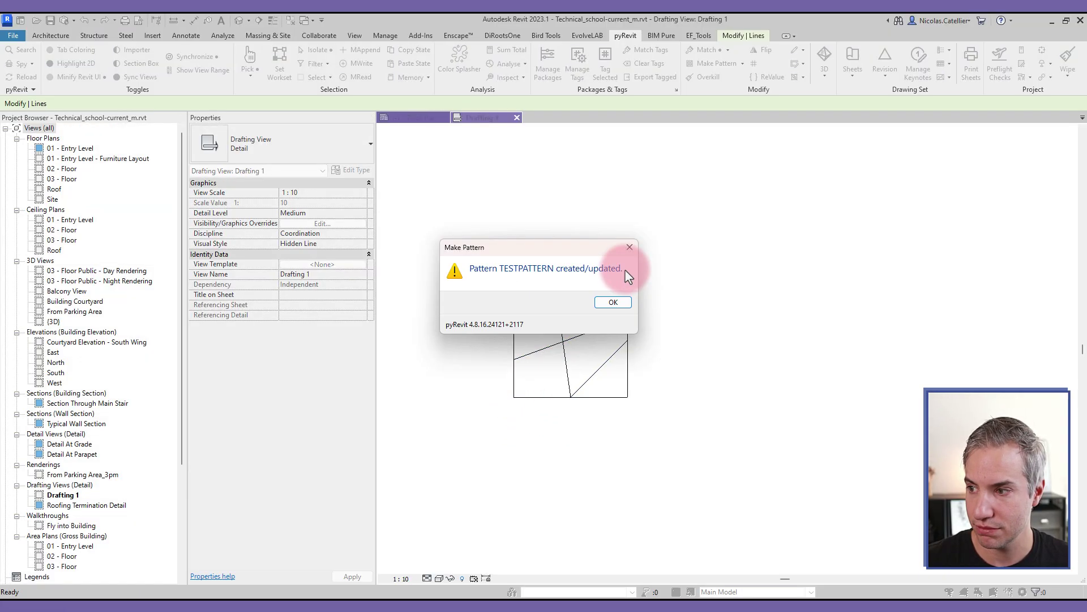
click(612, 302)
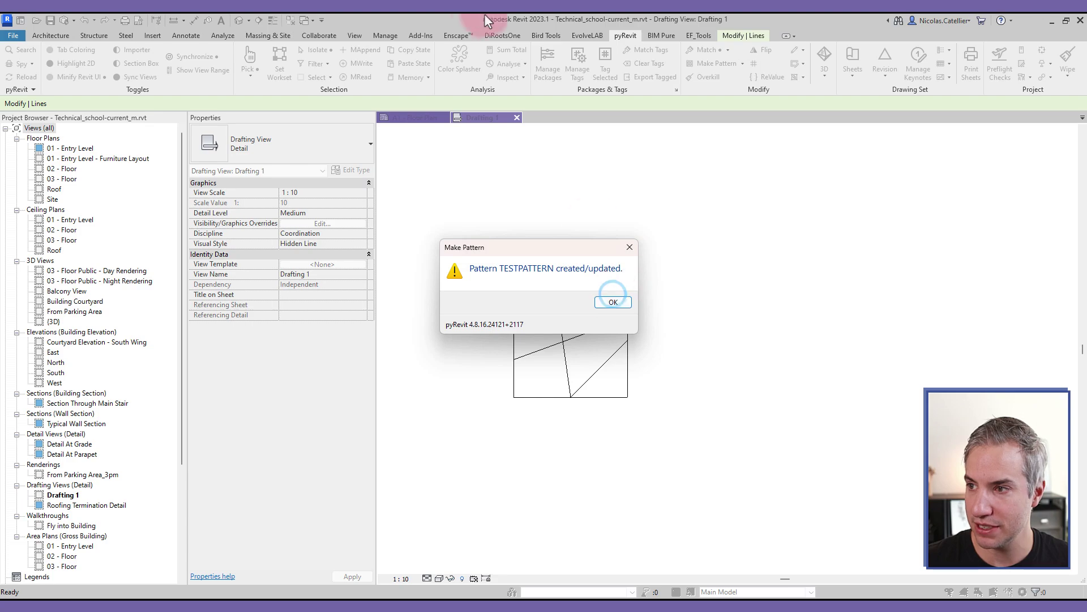
- Draw a rectangular filled region about 2900 wide to the right of the pattern tile and finish its boundary
click(185, 35)
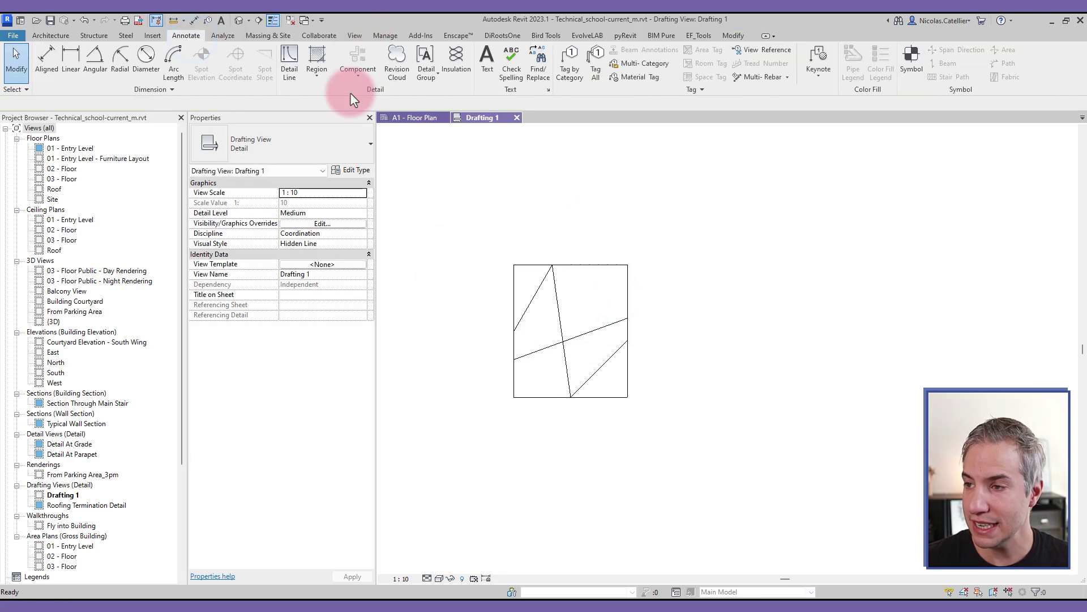
click(316, 58)
click(520, 53)
scroll(526, 244, down, 2)
click(602, 168)
click(873, 404)
click(493, 79)
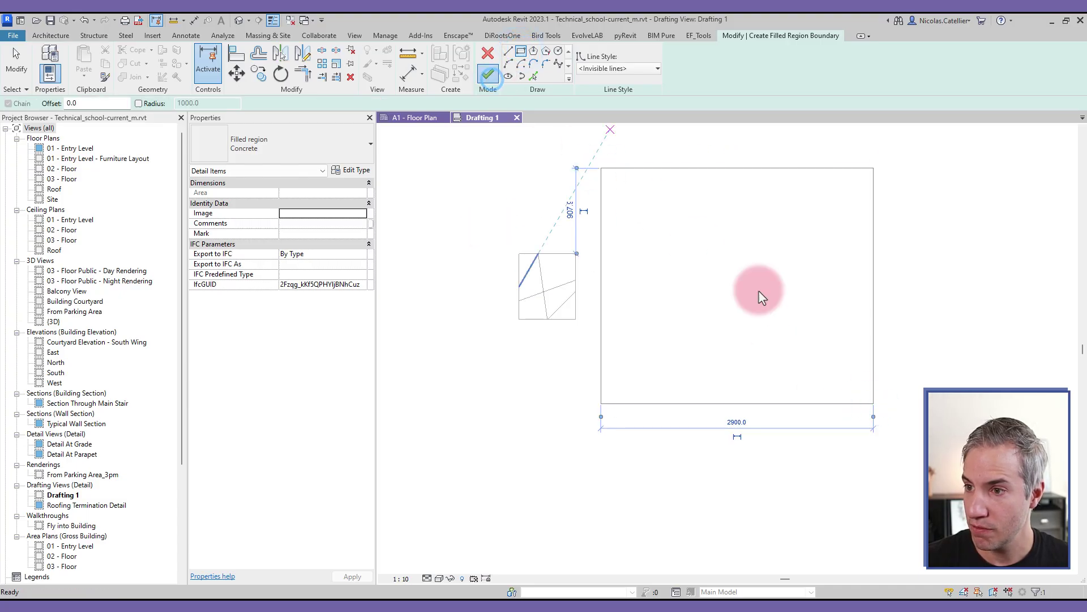
- Change the new filled region's type to the one that uses TESTPATTERN
click(263, 136)
click(264, 333)
click(526, 418)
scroll(526, 482, down, 3)
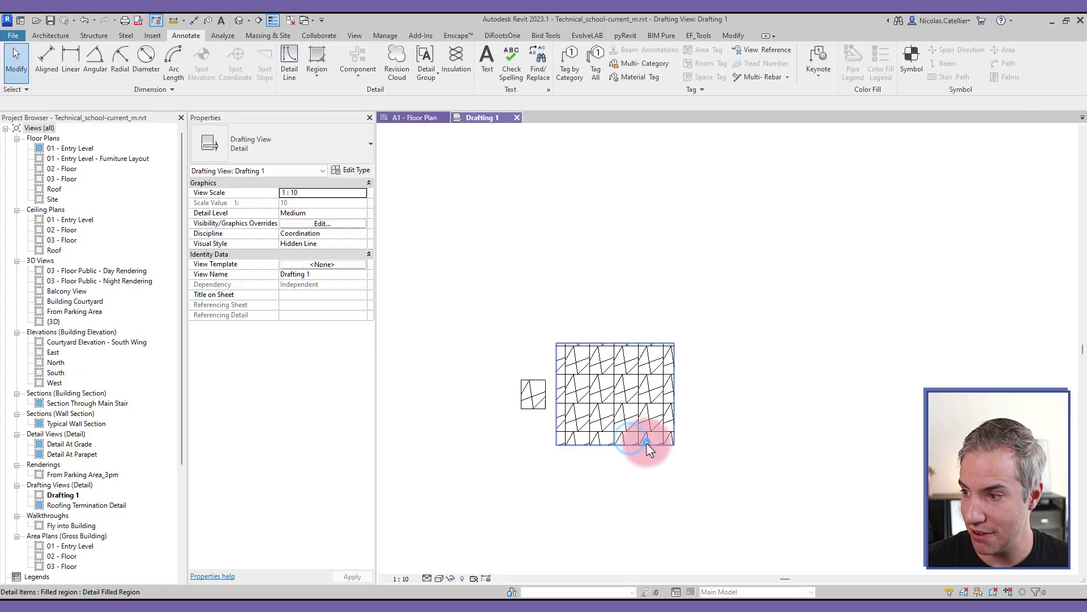
- Enlarge the filled region by stretching its top edge upward and its right edge outward, and deselect it
click(645, 443)
drag(645, 341, 645, 286)
click(828, 221)
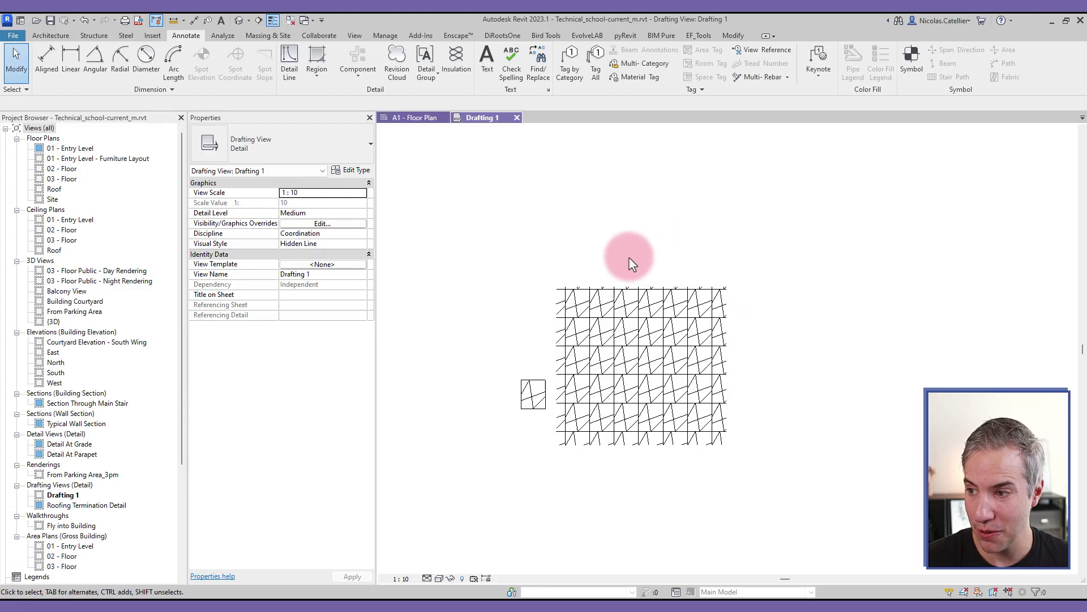
click(635, 210)
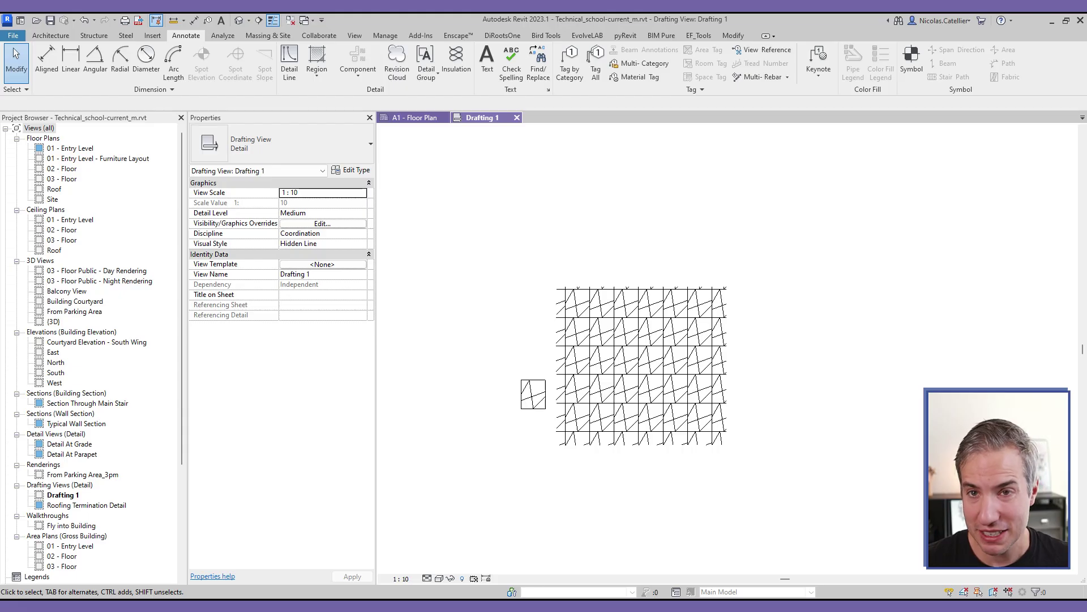
click(598, 179)
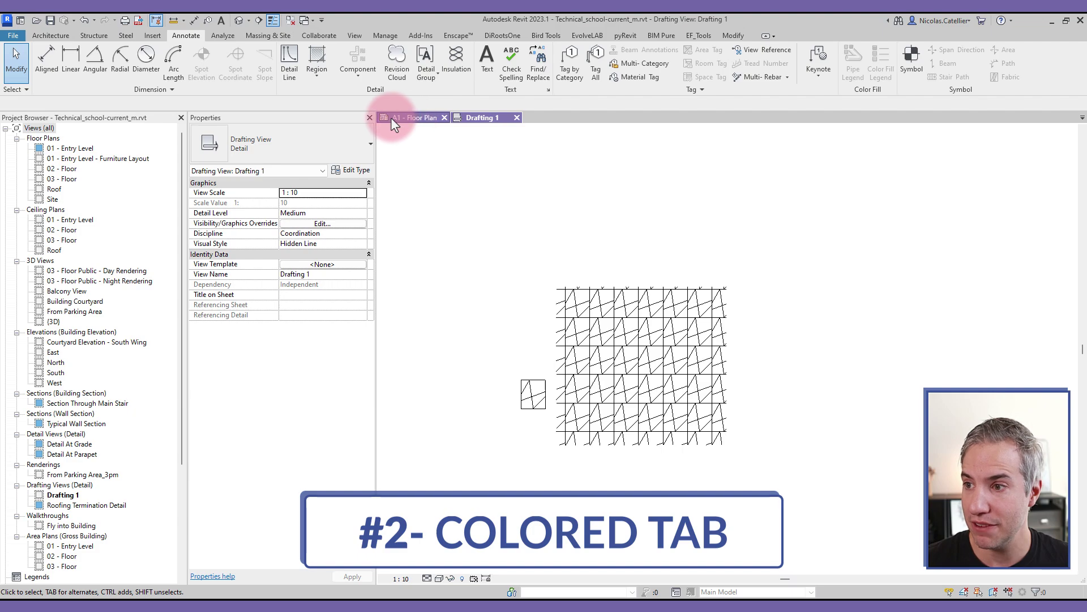
- Create a new project and open its Level 02 - T.O. Footing and Level 03 - T.O. Basement Slab floor plans
click(13, 35)
mouse_move(35, 82)
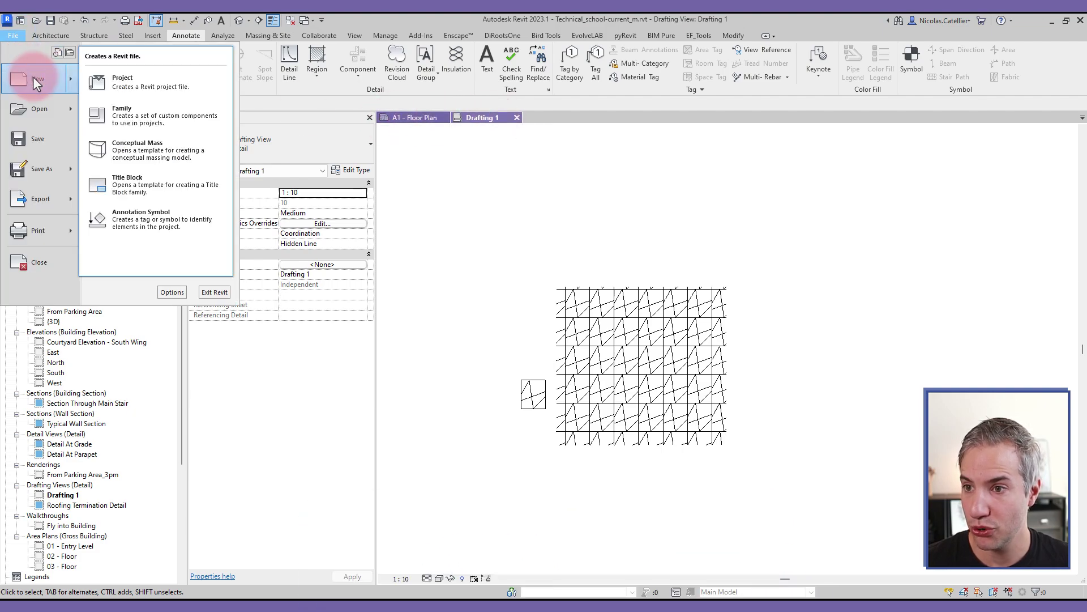
click(115, 79)
click(338, 329)
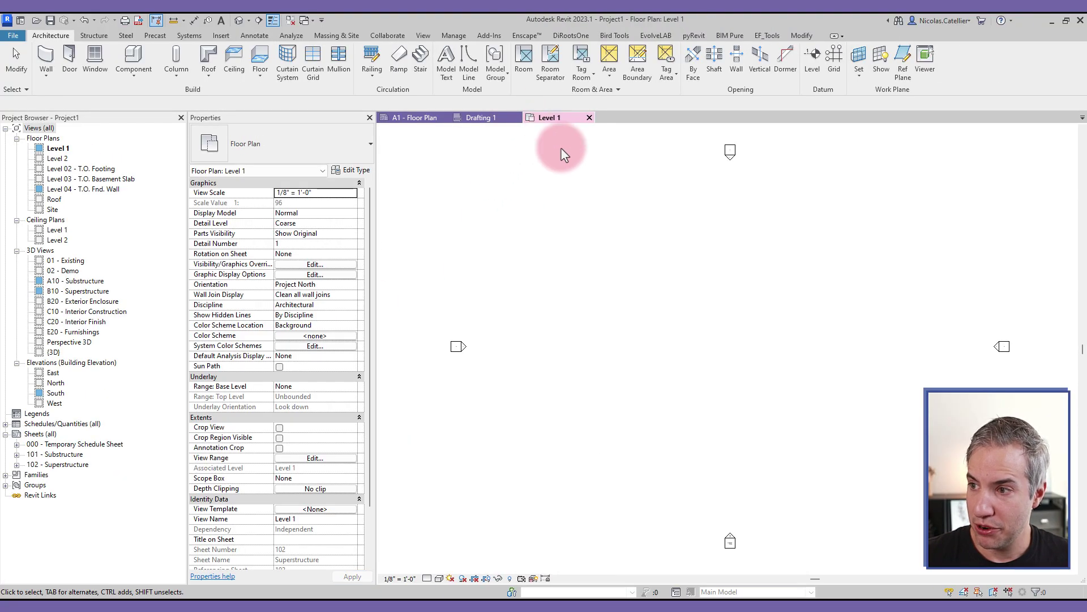
double_click(61, 168)
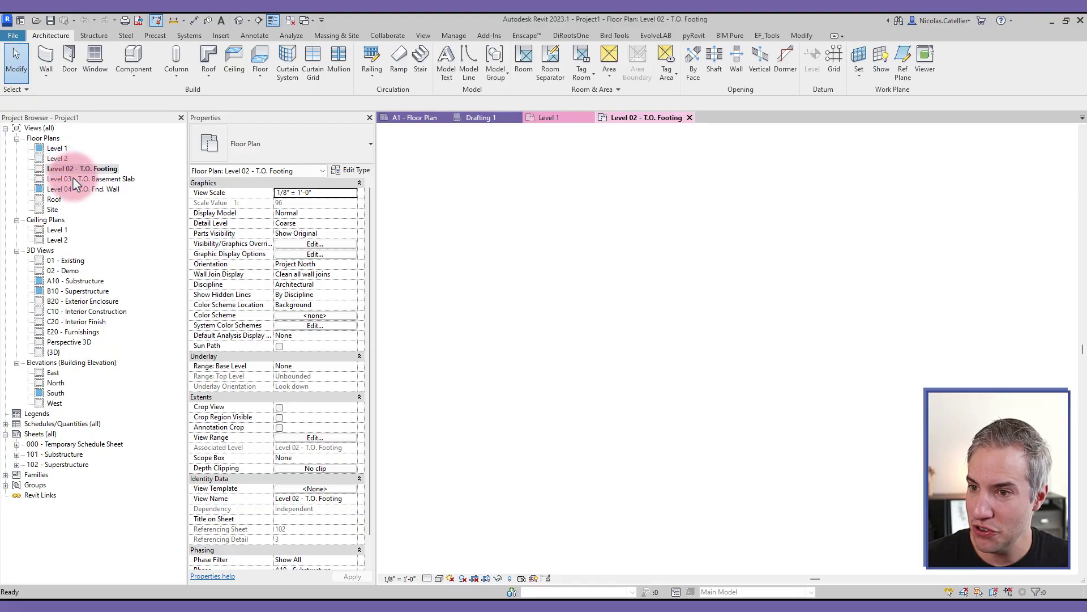
double_click(73, 177)
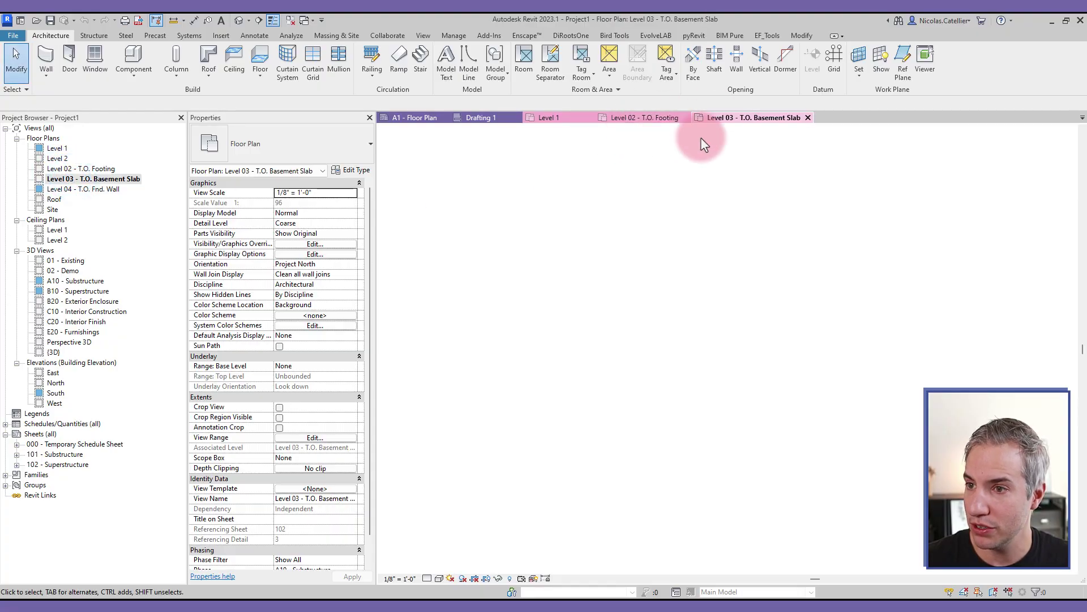
- Create a new family from the Metric_Generic_Model_Adaptive-CSY.rft template
click(13, 35)
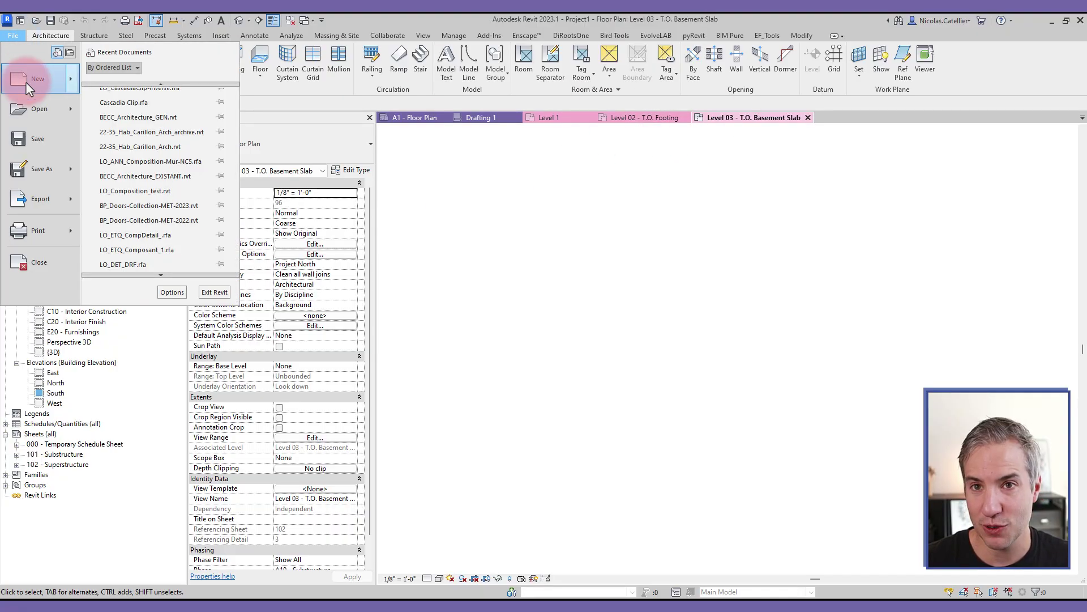
mouse_move(25, 81)
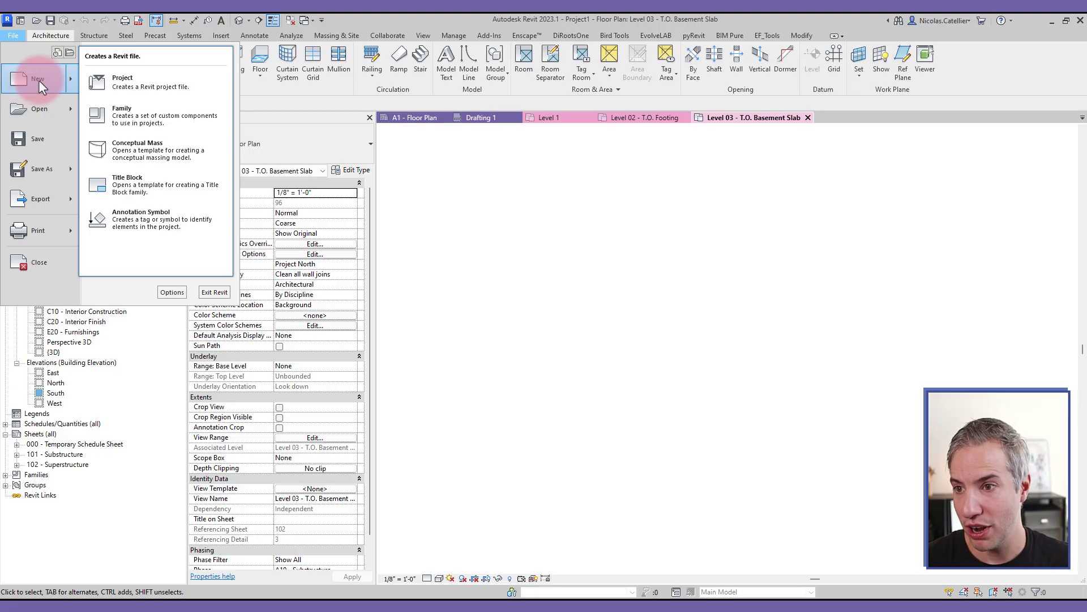
click(159, 111)
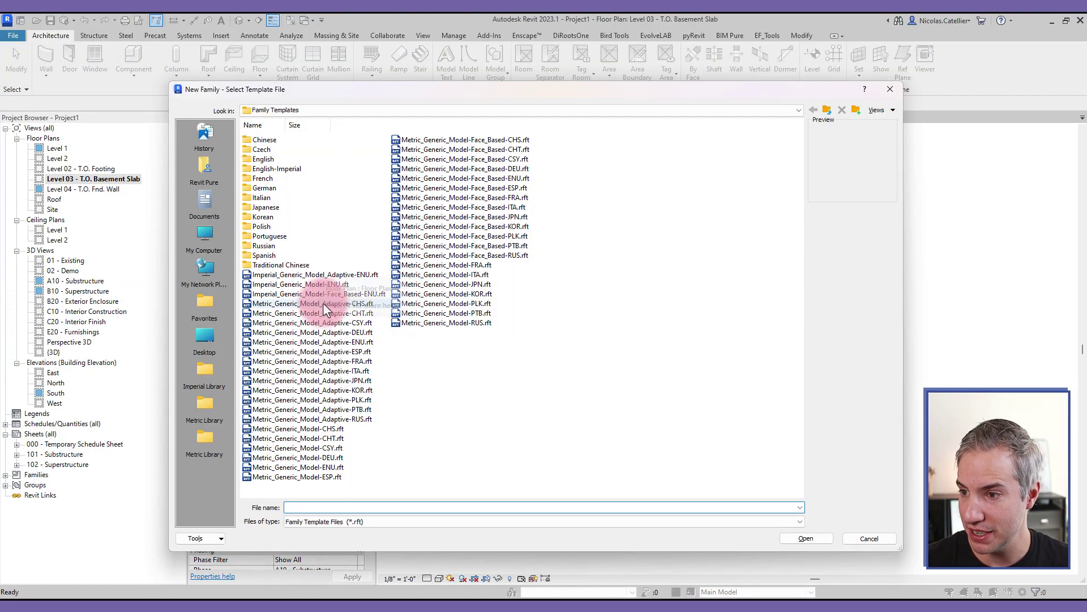
click(321, 322)
click(831, 538)
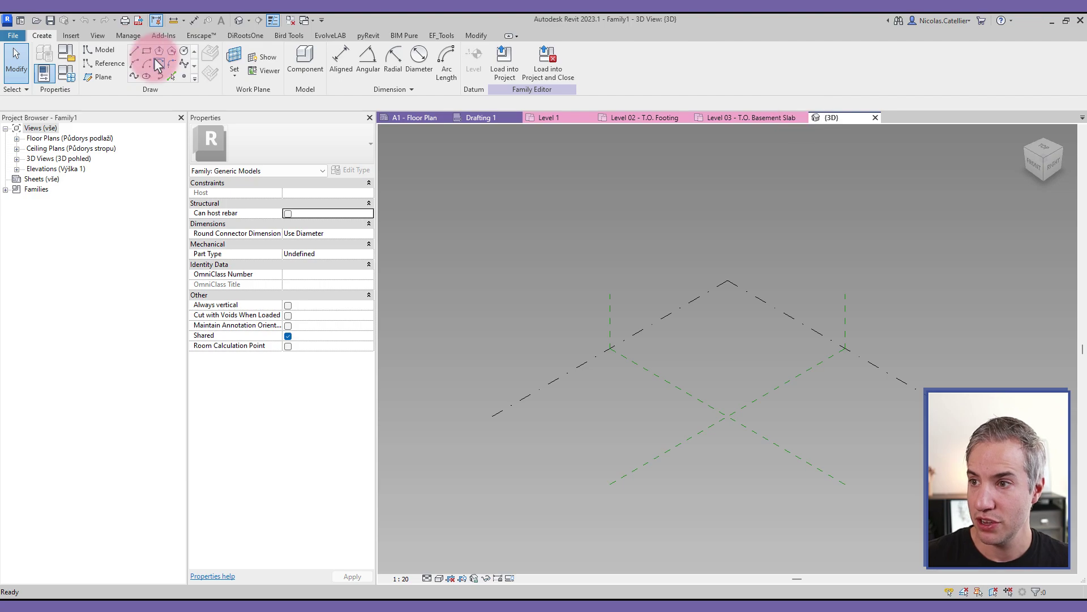
- Return to the project's Level 1 floor plan and toggle pyRevit's Tab Coloring off and back on
click(546, 118)
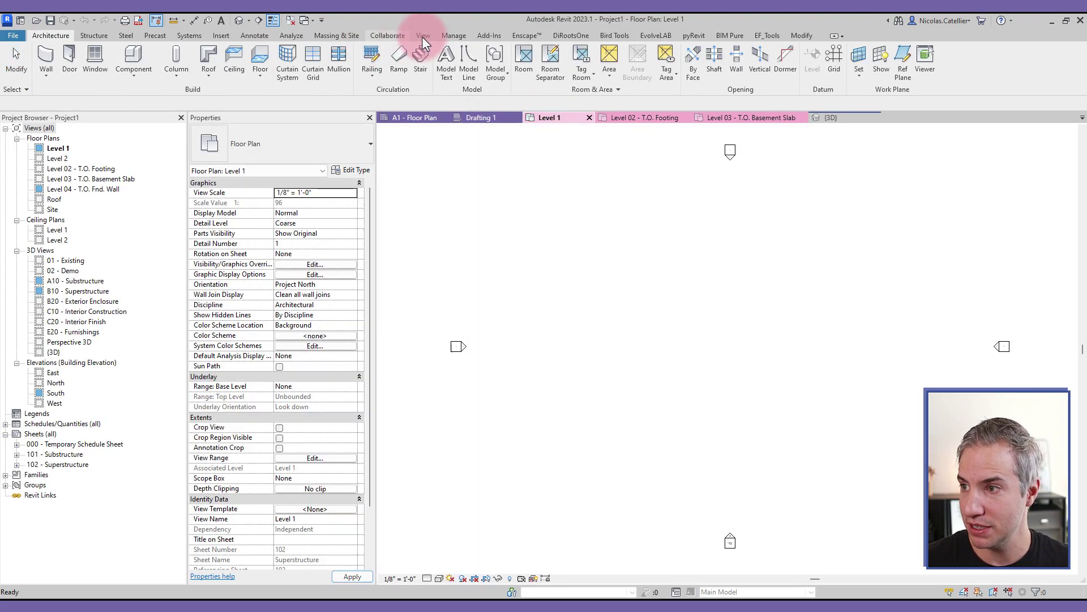
click(694, 36)
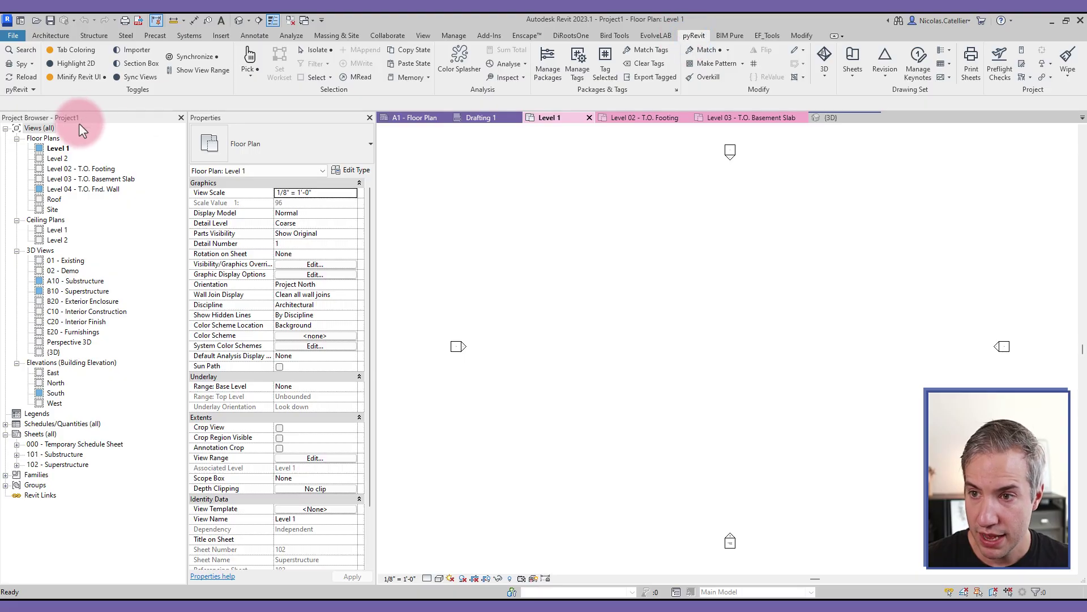
click(74, 51)
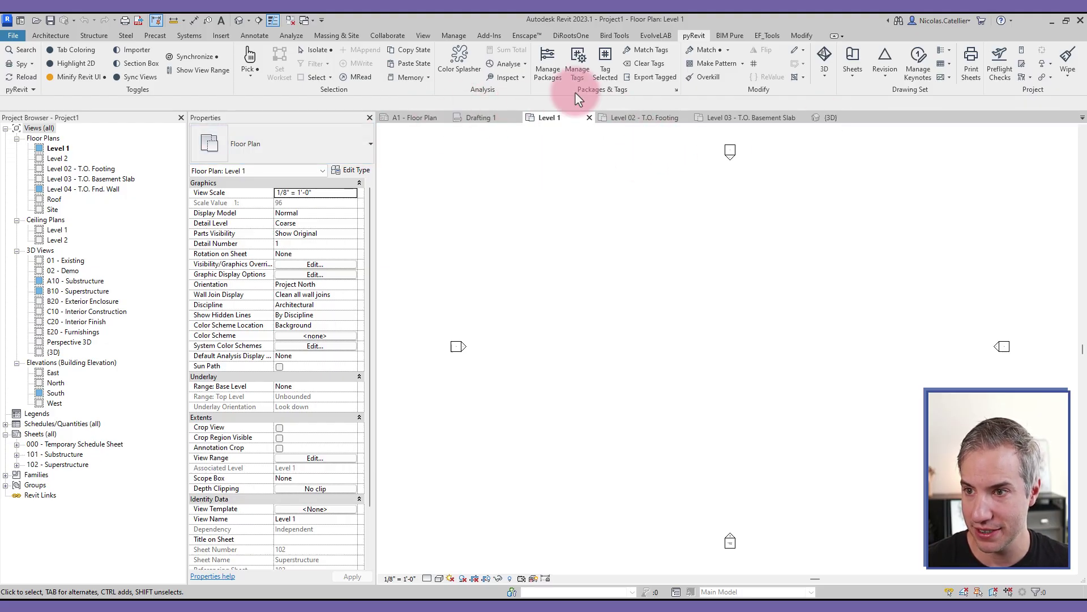
click(57, 56)
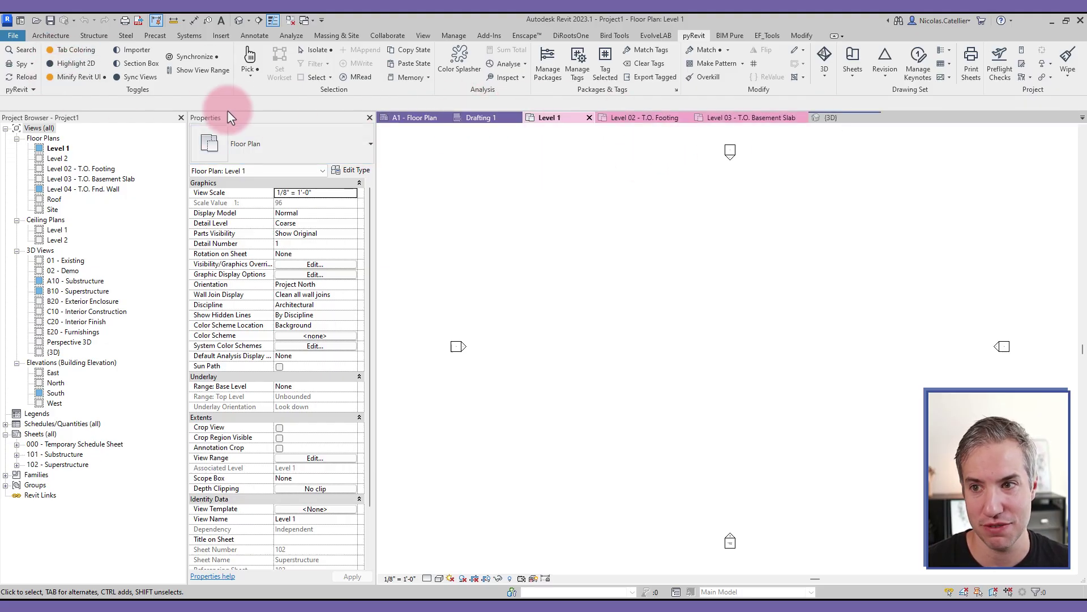
- Open the pyRevit settings and expand the UI / UX section to show the Tab Coloring options
click(33, 91)
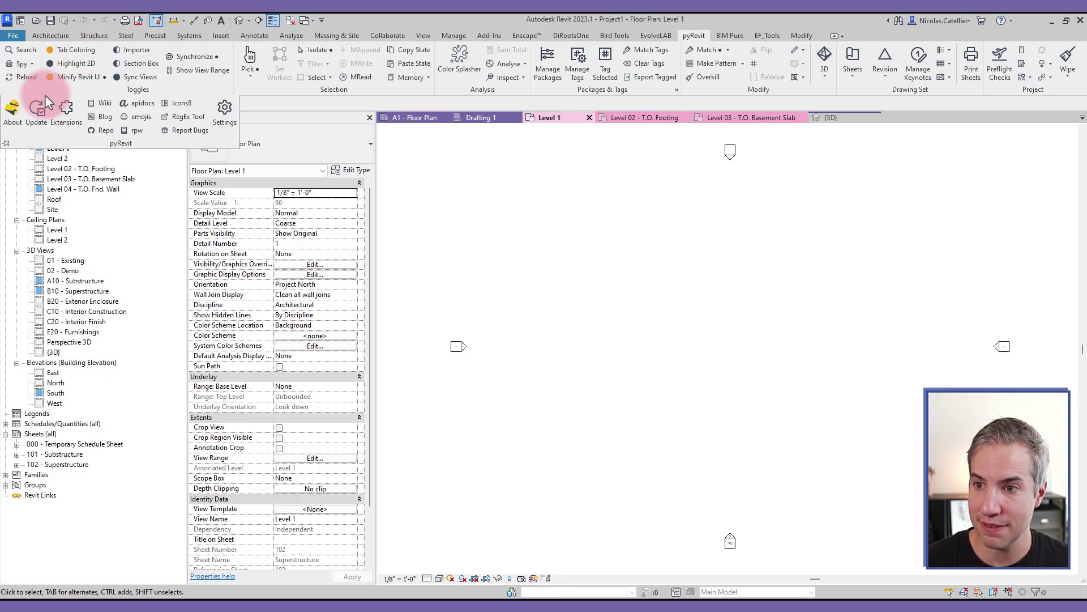
click(229, 123)
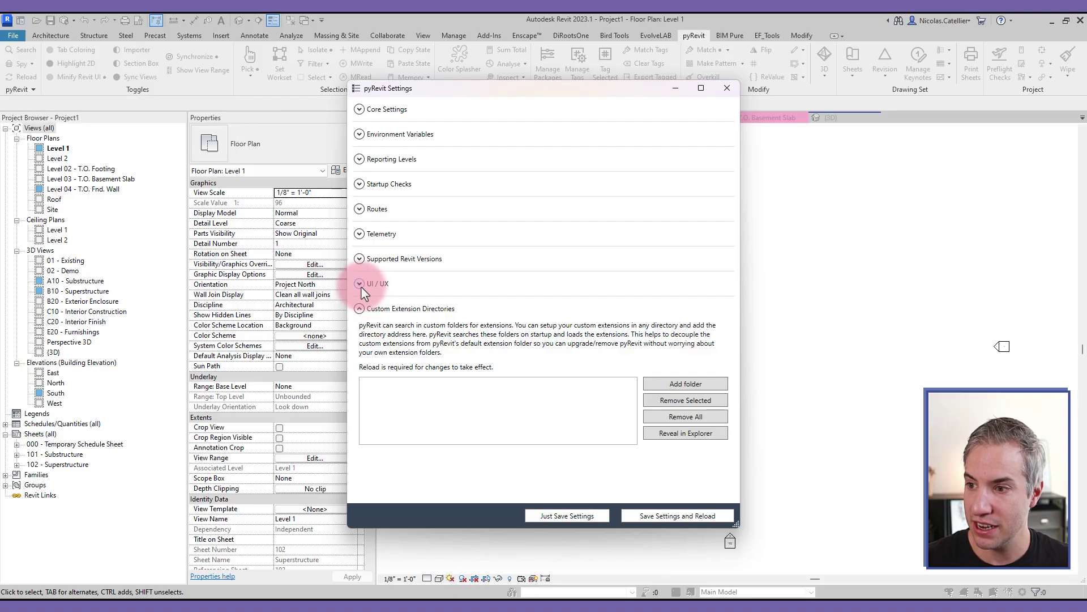
click(360, 285)
scroll(401, 295, down, 3)
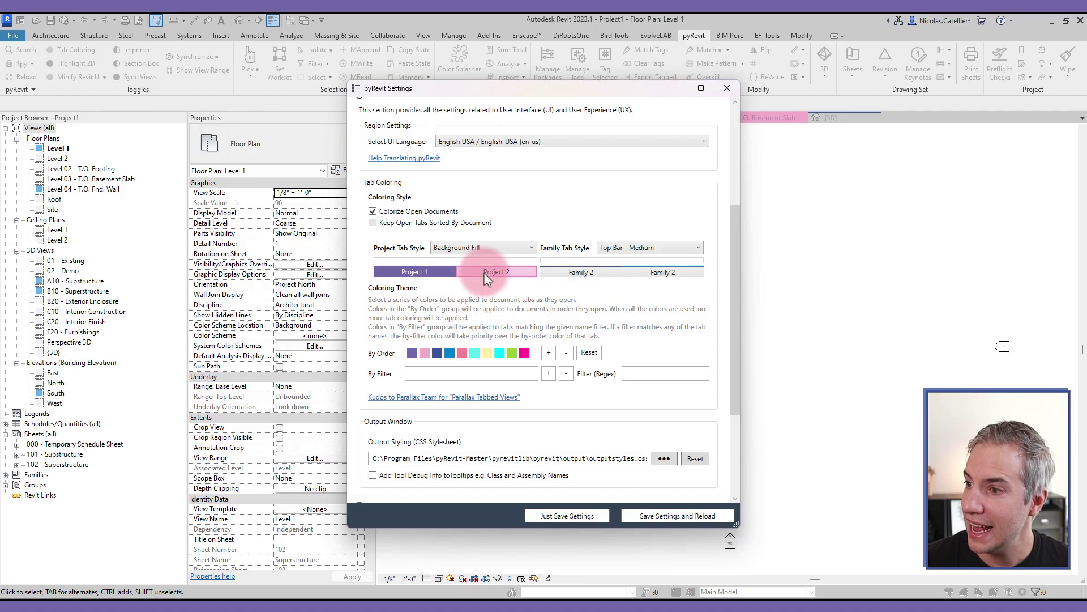
- Try Border - Medium as the family tab style, switch back to Top Bar - Medium, and close the settings without saving
click(623, 247)
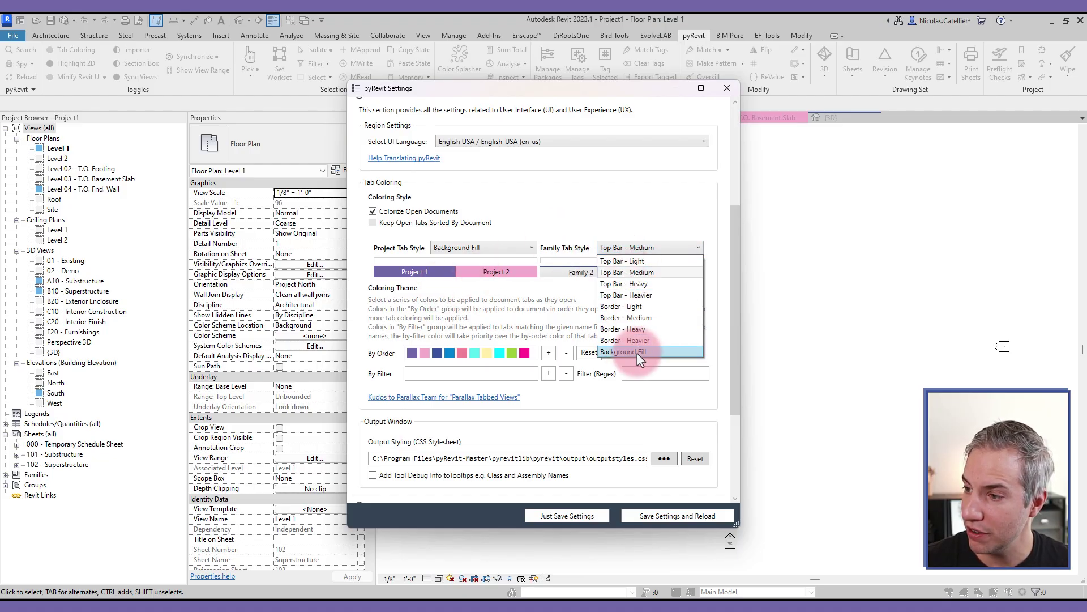
click(535, 286)
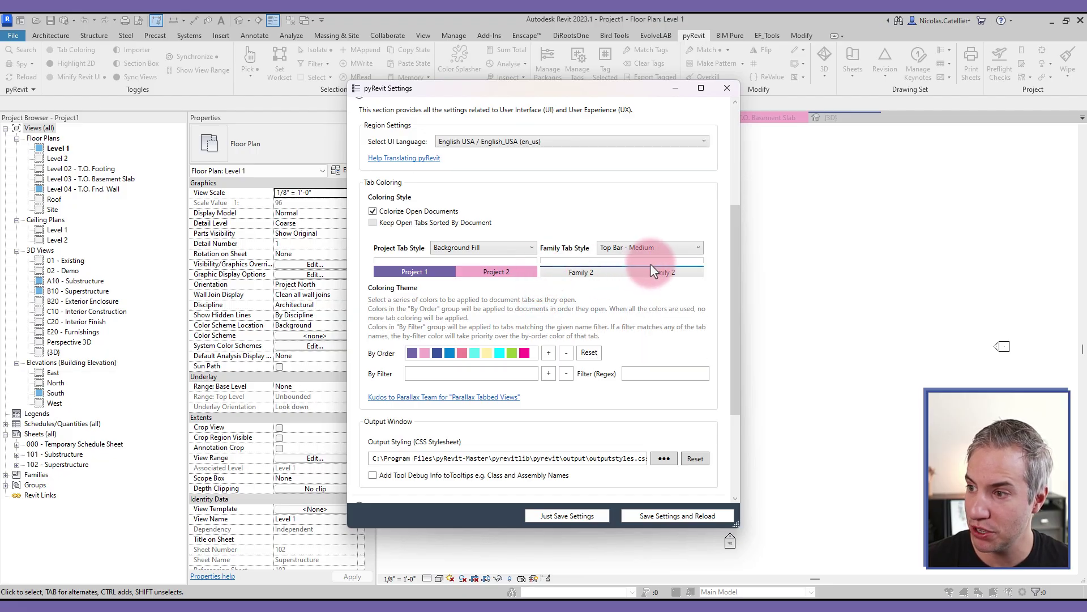
click(623, 248)
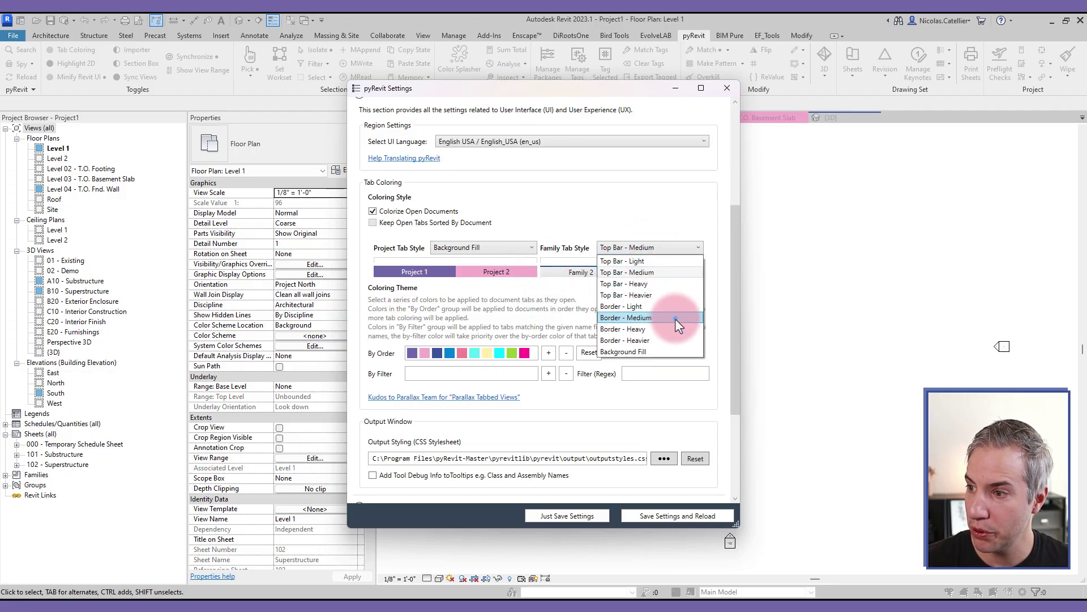
click(675, 319)
click(645, 246)
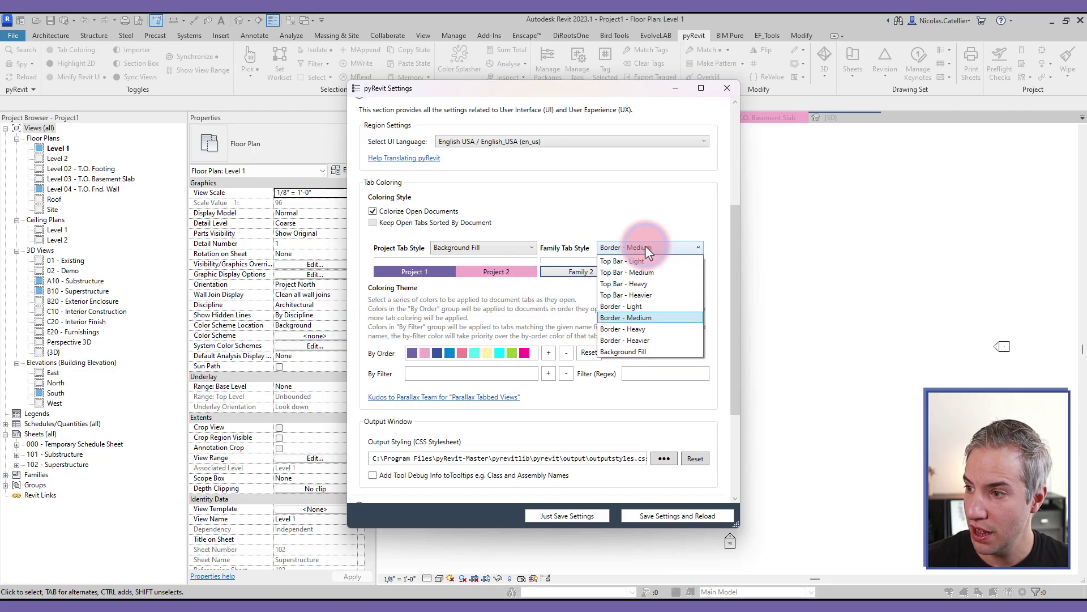
click(672, 278)
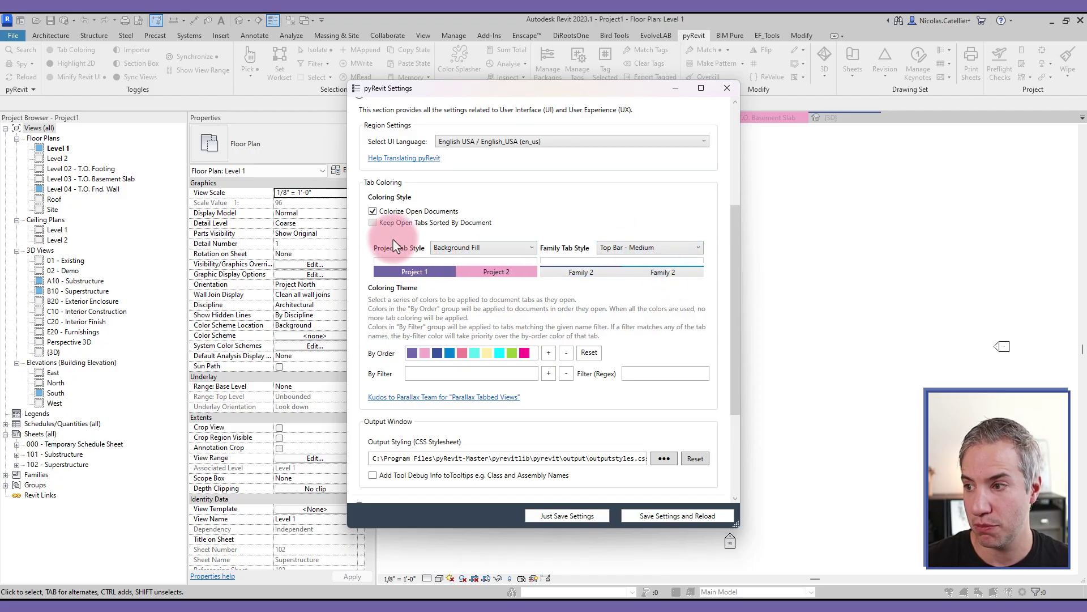
click(728, 94)
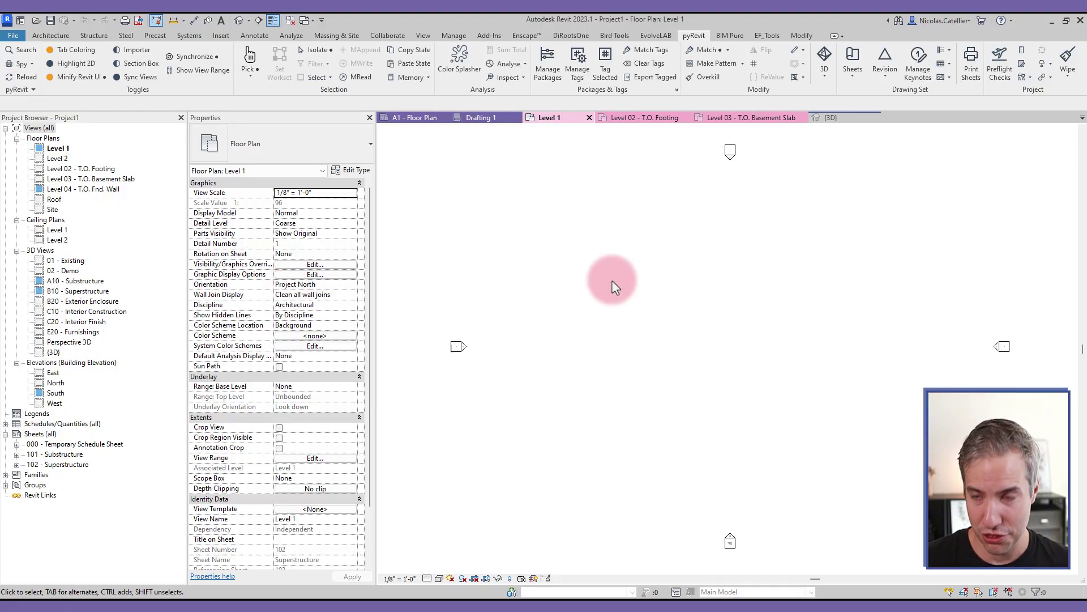
- Switch to the A1 - Floor Plan sheet and run the Model Checker preflight check on its project
click(411, 118)
click(653, 51)
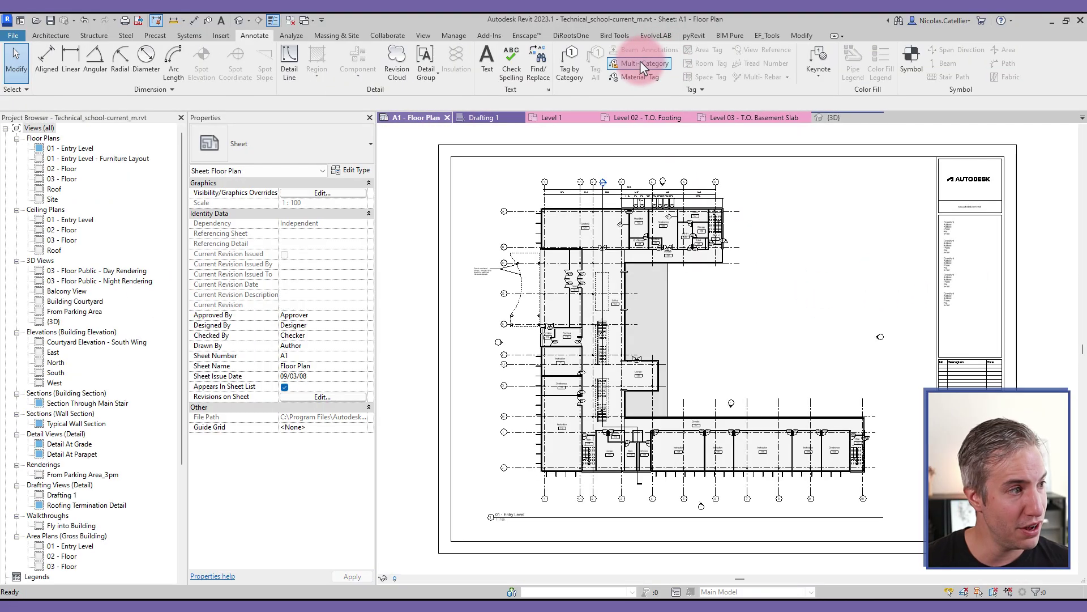
click(627, 62)
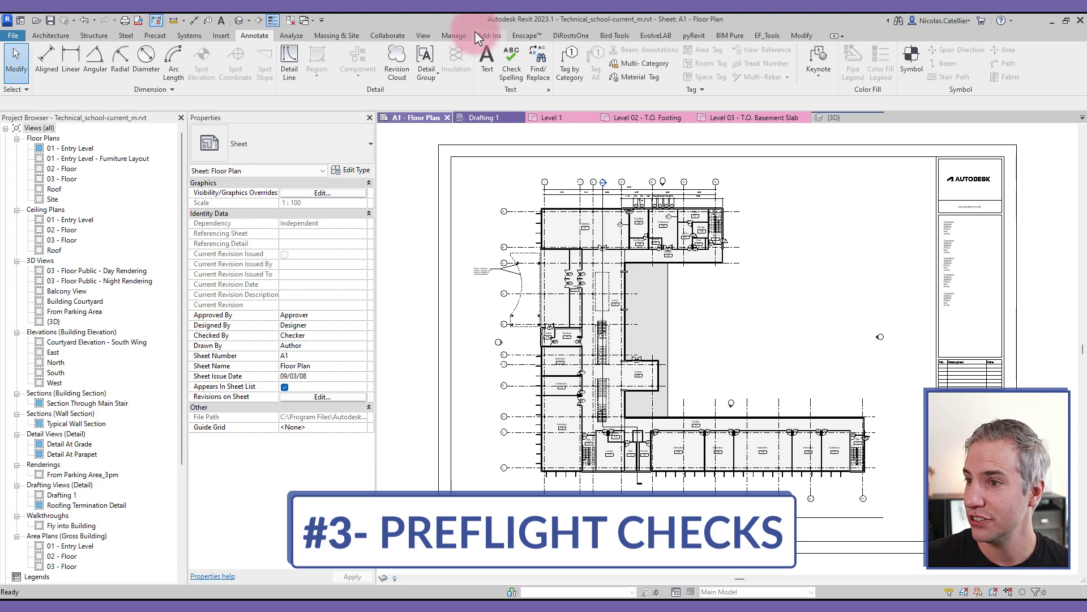
click(698, 37)
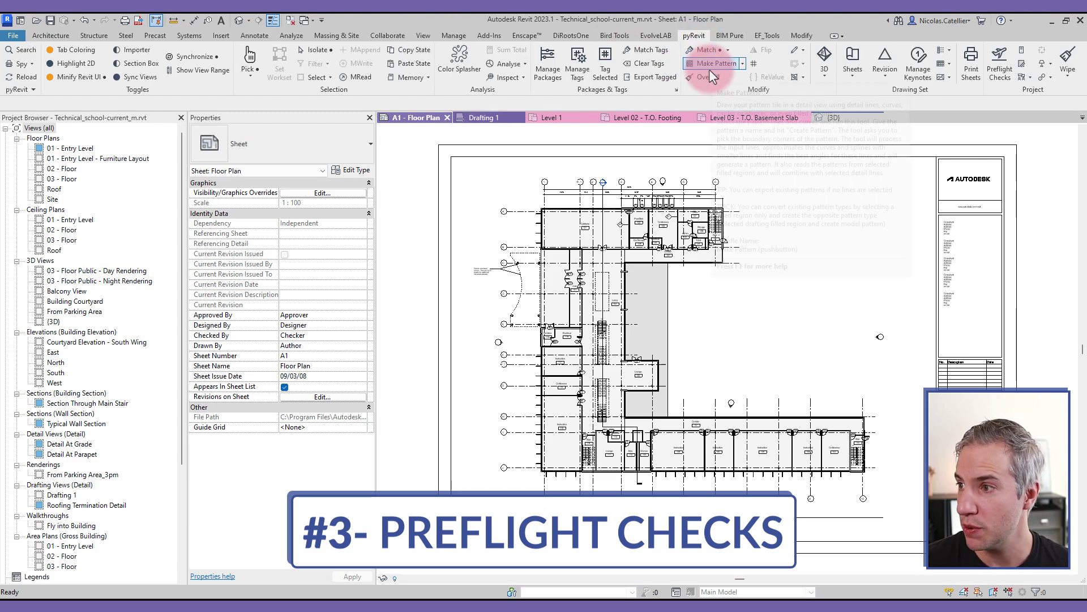
click(1002, 60)
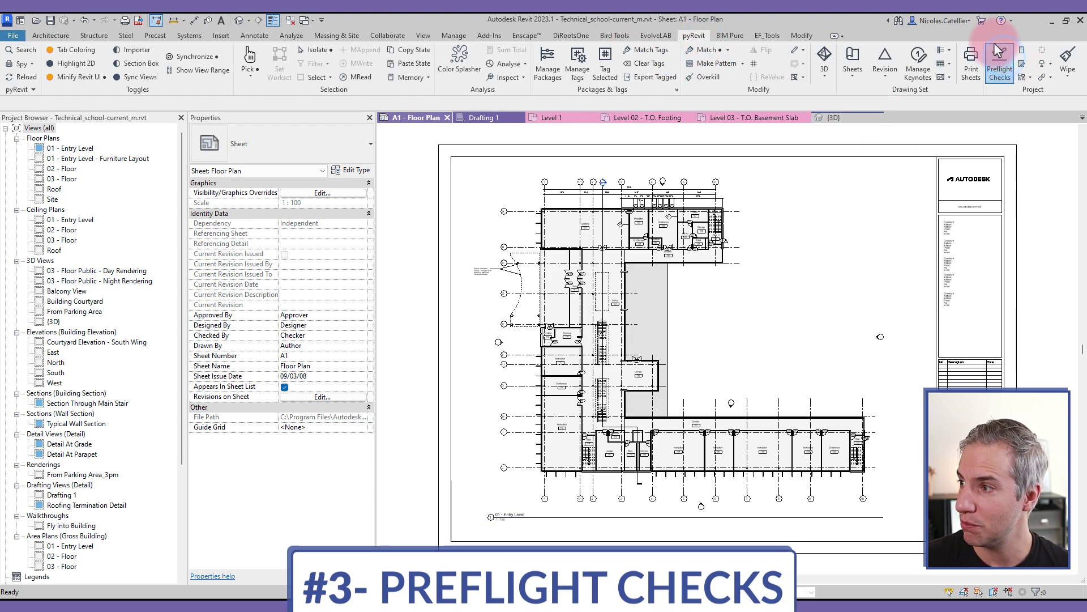
click(404, 252)
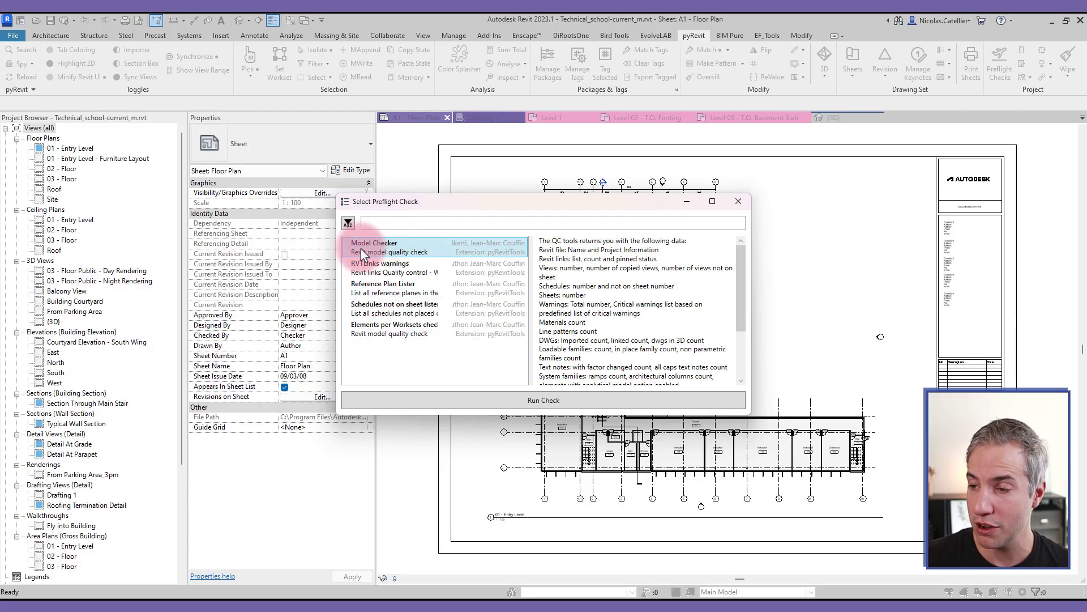
click(519, 401)
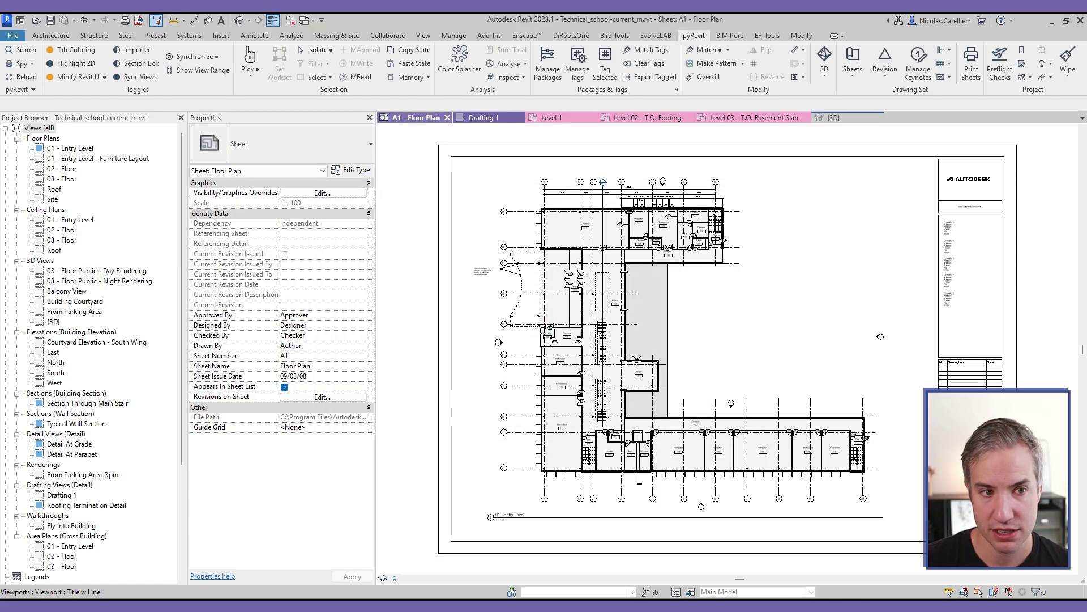
- Skim the Model Checker report, examining its file information, views, view templates and the goal value for unused view templates
scroll(437, 209, down, 10)
scroll(386, 284, up, 15)
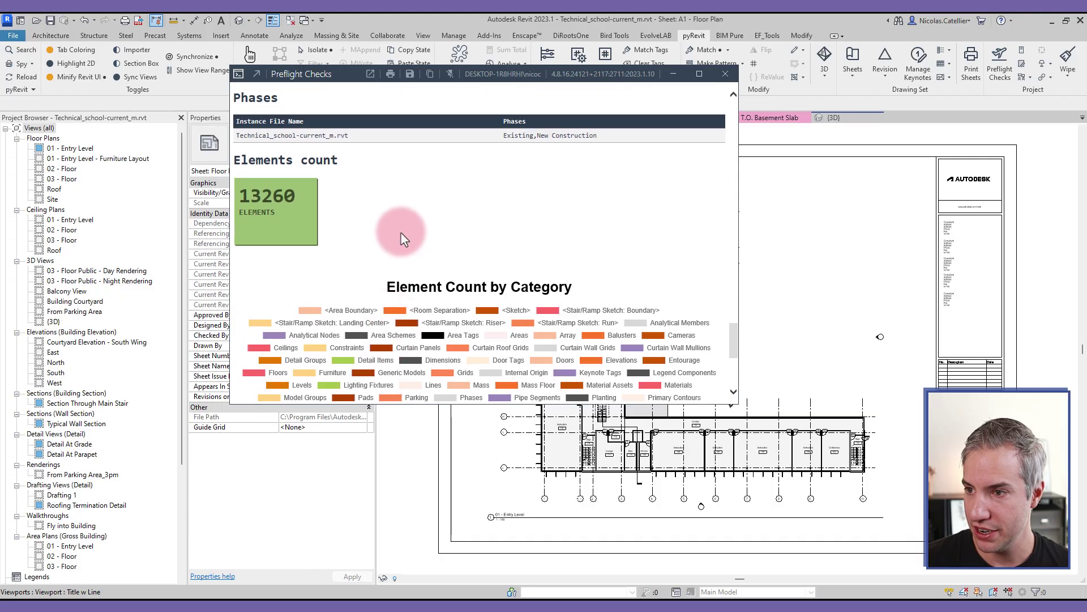
scroll(354, 272, up, 15)
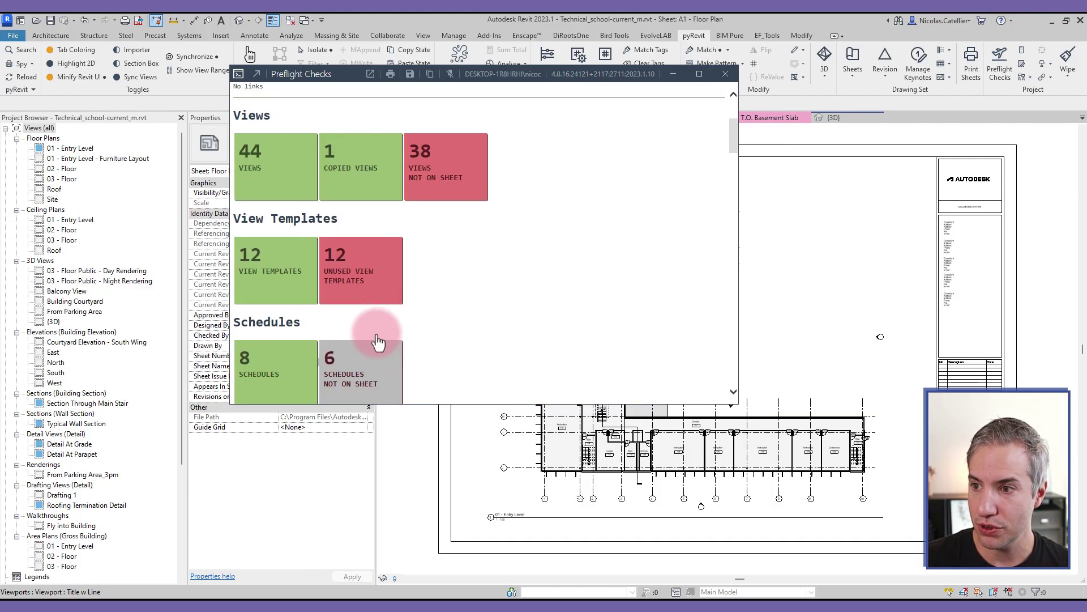
scroll(375, 328, down, 1)
scroll(375, 327, down, 2)
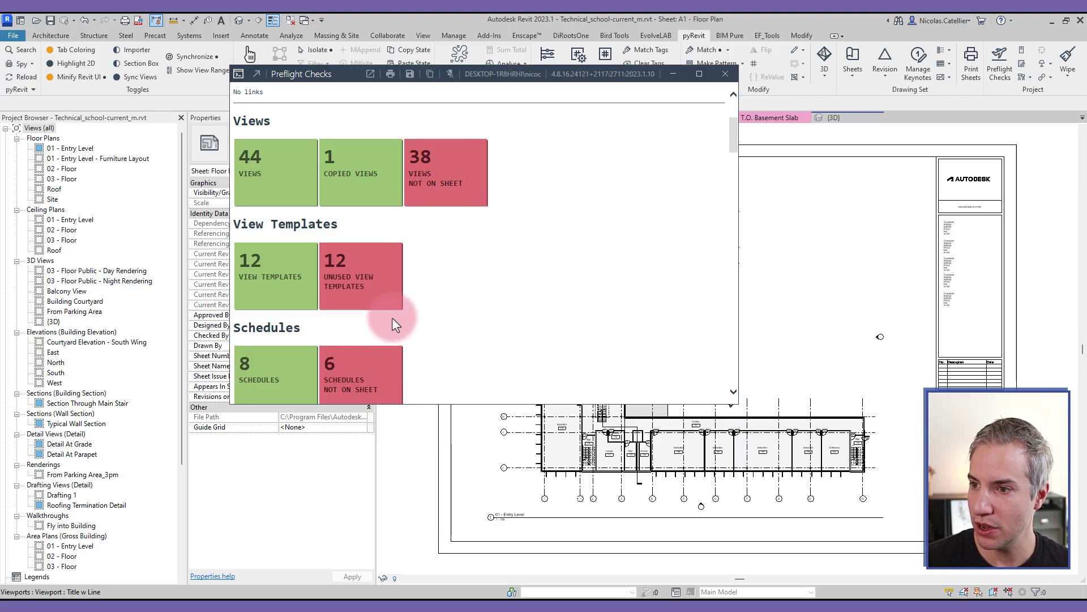
scroll(391, 317, up, 3)
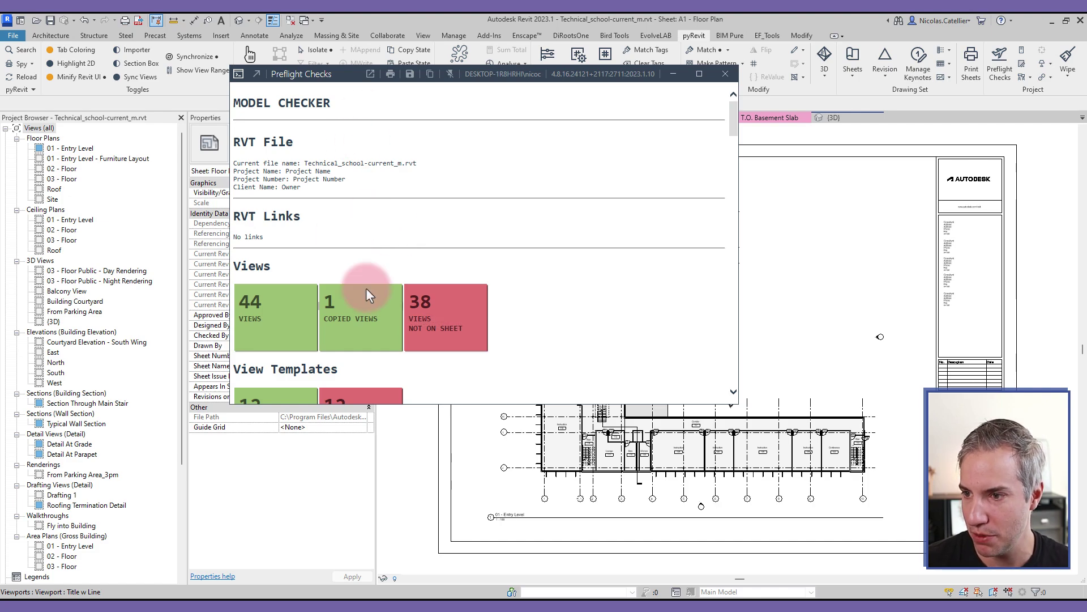
scroll(341, 243, down, 3)
mouse_move(444, 201)
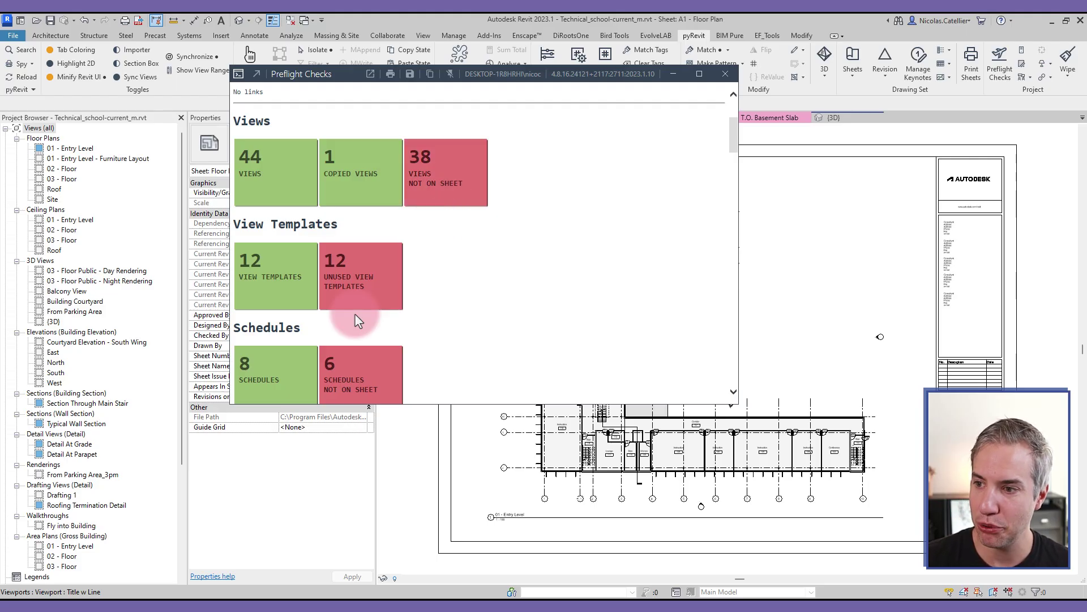
mouse_move(355, 307)
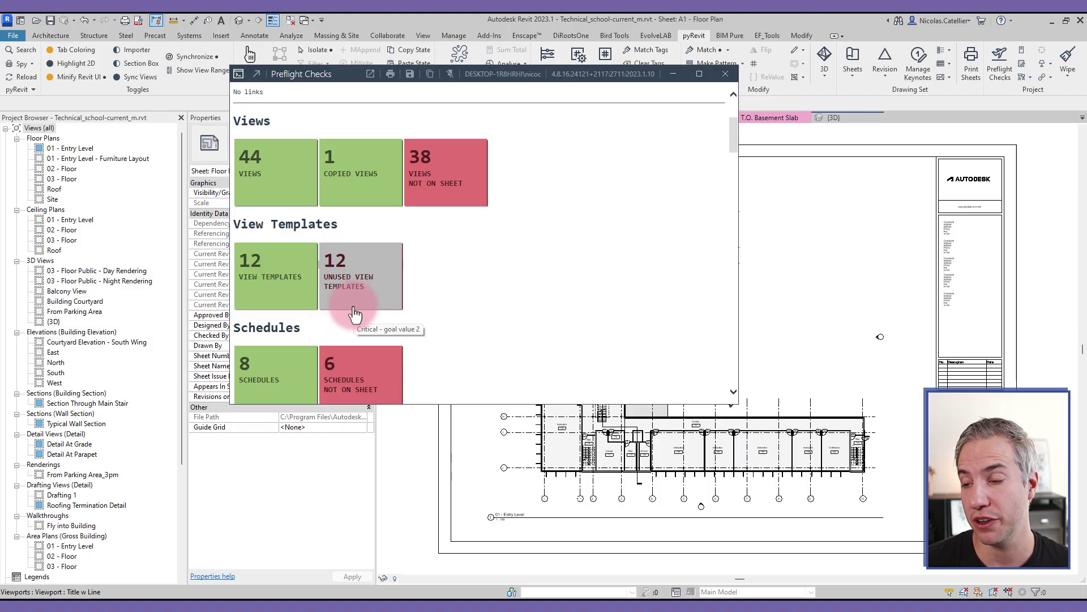
- Review the report's remaining sections, from schedules, sheets and warnings through DWGs and loadable families to reference planes, phases and elements count
scroll(419, 272, down, 2)
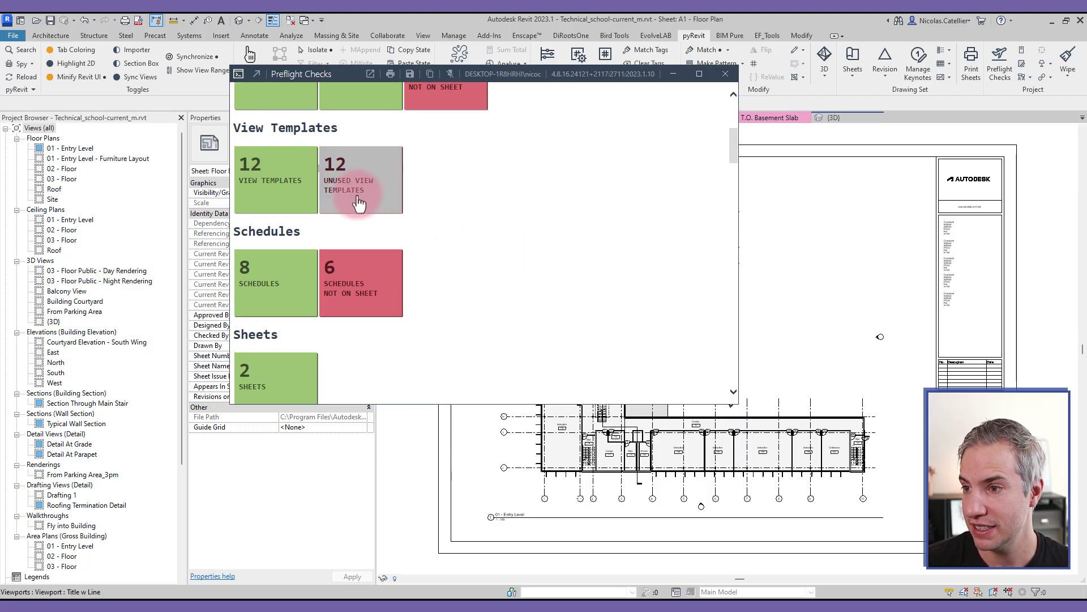
mouse_move(355, 205)
scroll(584, 298, down, 15)
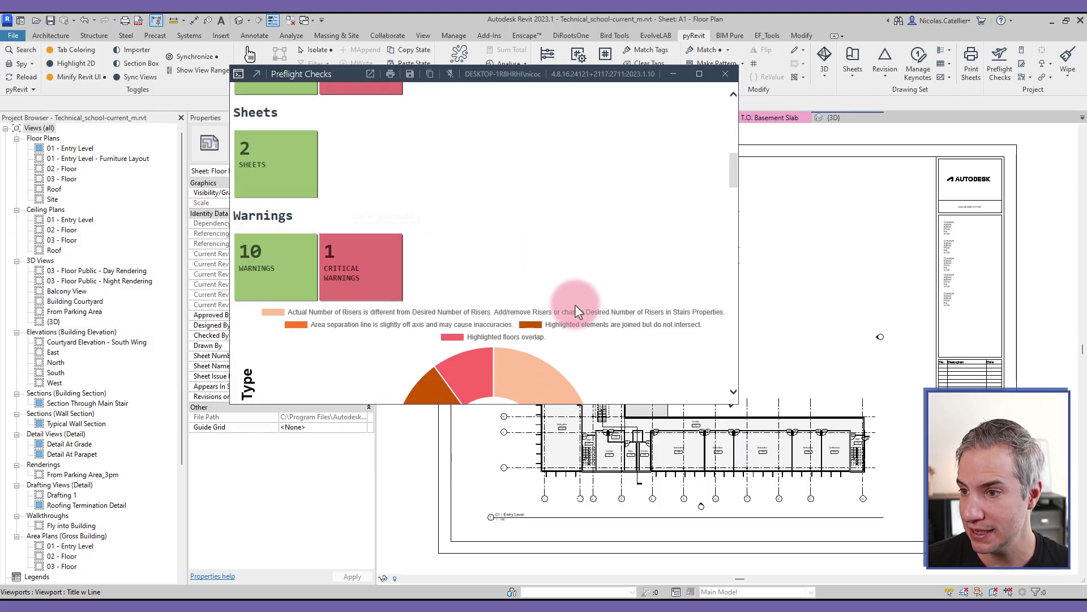
scroll(397, 221, down, 2)
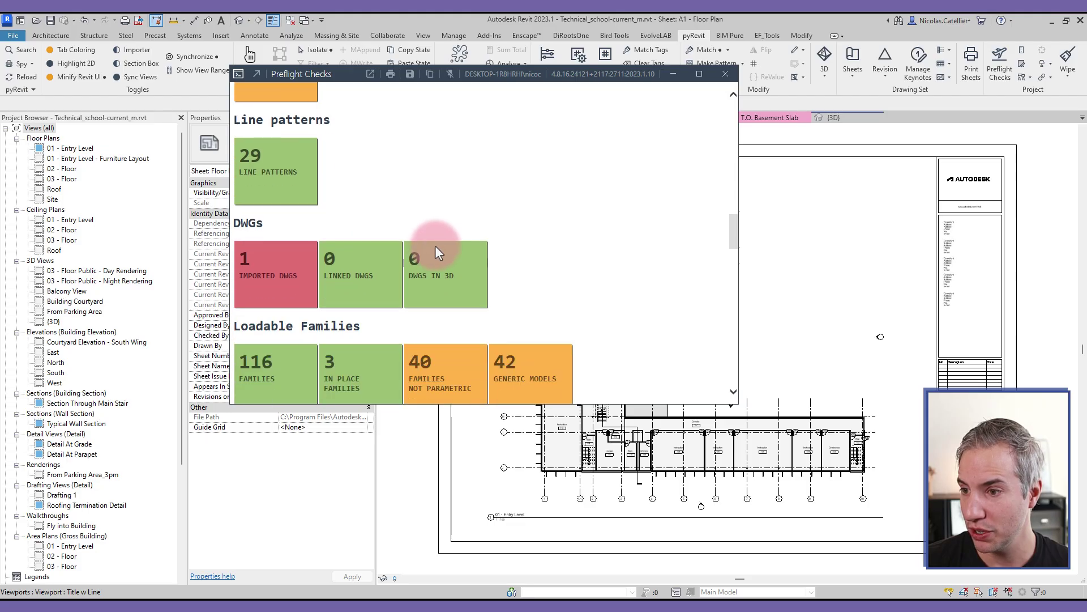
scroll(445, 201, down, 1)
mouse_move(277, 243)
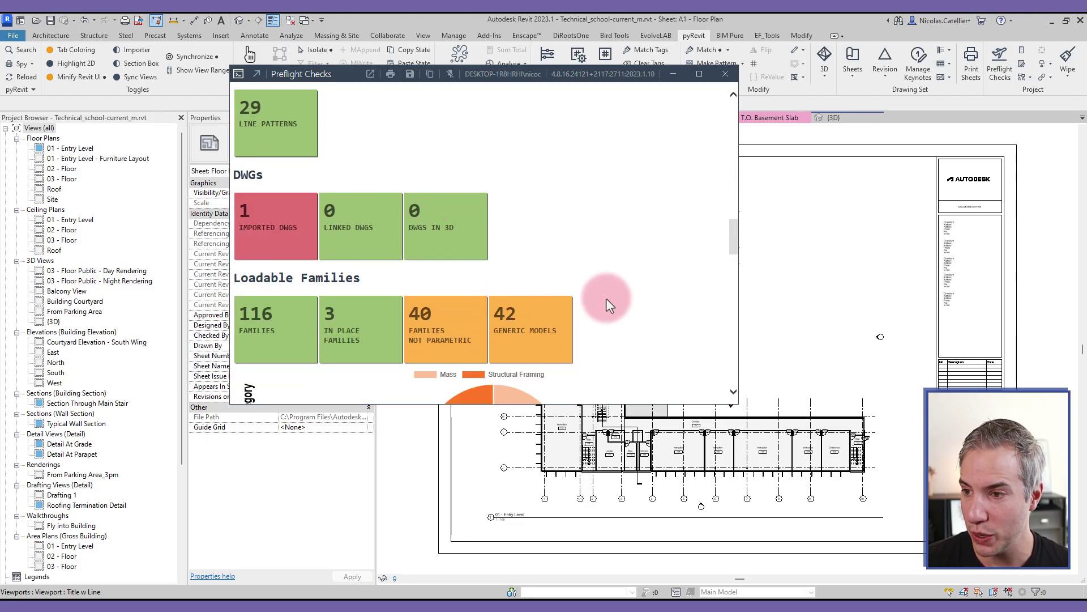
scroll(604, 288, down, 5)
scroll(605, 289, down, 4)
scroll(604, 283, down, 3)
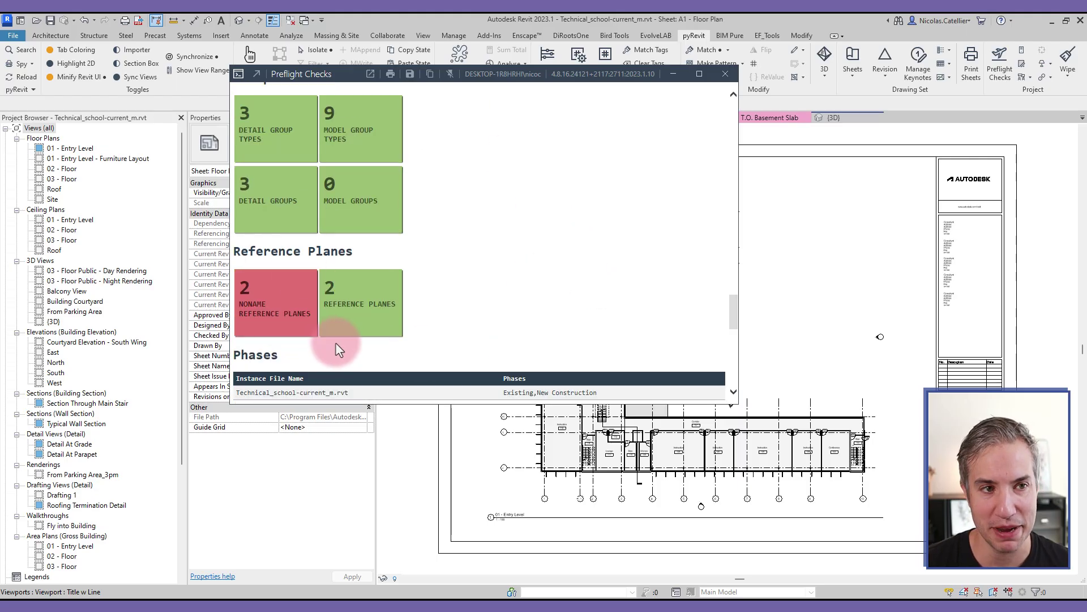
scroll(545, 260, down, 2)
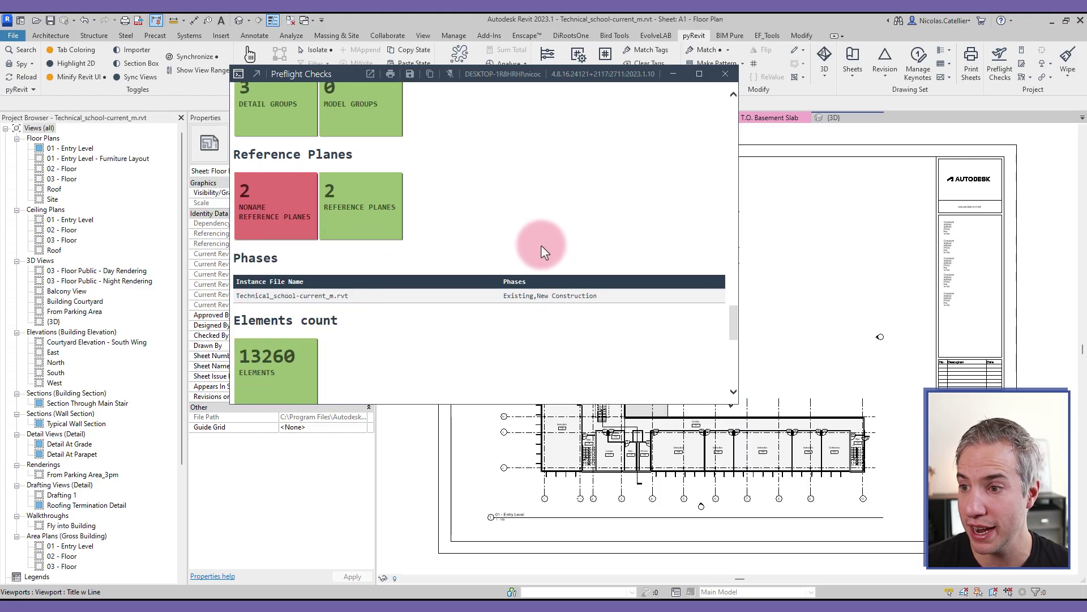
scroll(541, 239, down, 4)
scroll(518, 221, up, 5)
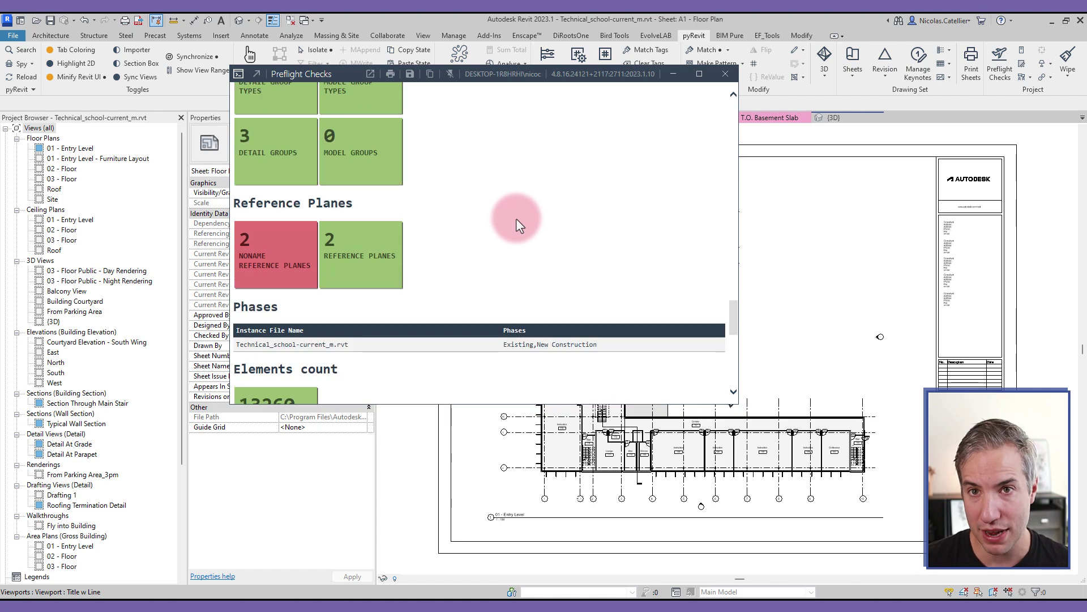
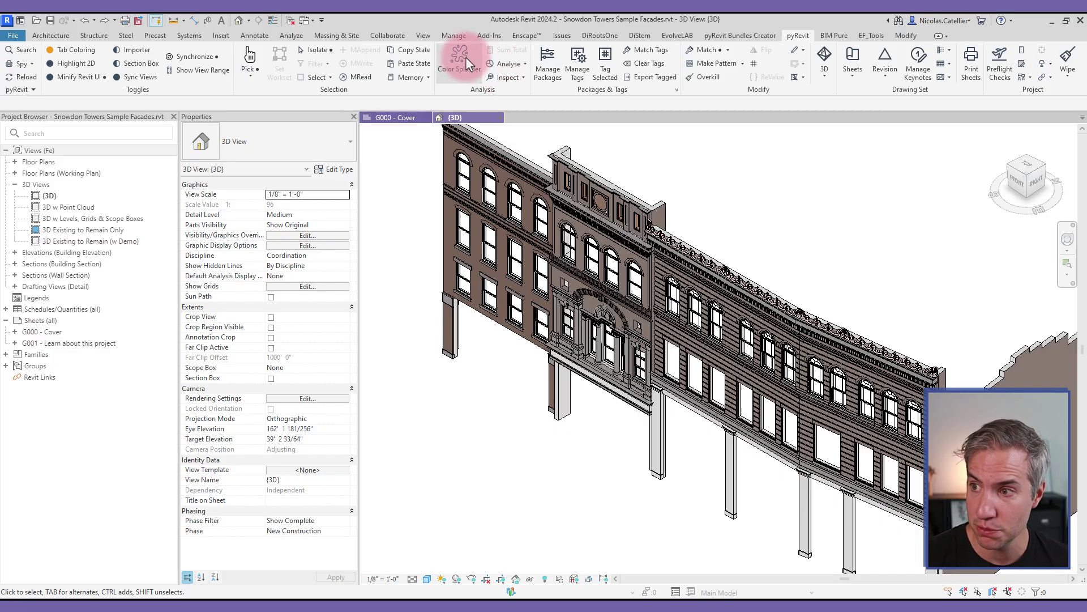
- Color the Walls category by the Type Name parameter in the Snowdon Towers 3D view with Color Splasher and apply the colors
drag(342, 154, 317, 127)
click(264, 143)
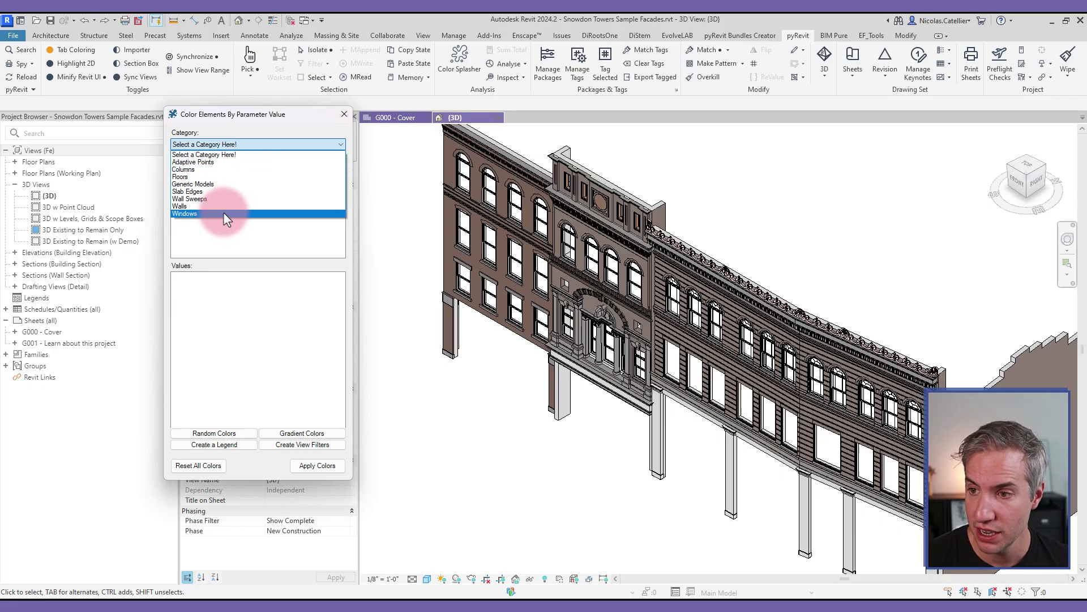
click(189, 206)
scroll(307, 218, down, 10)
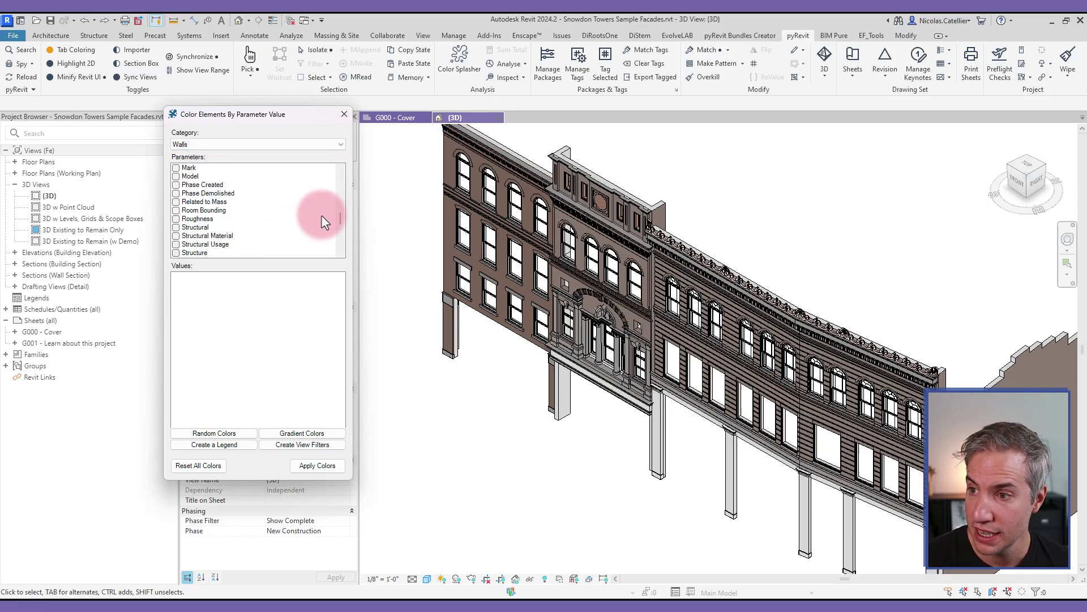
drag(339, 222, 336, 243)
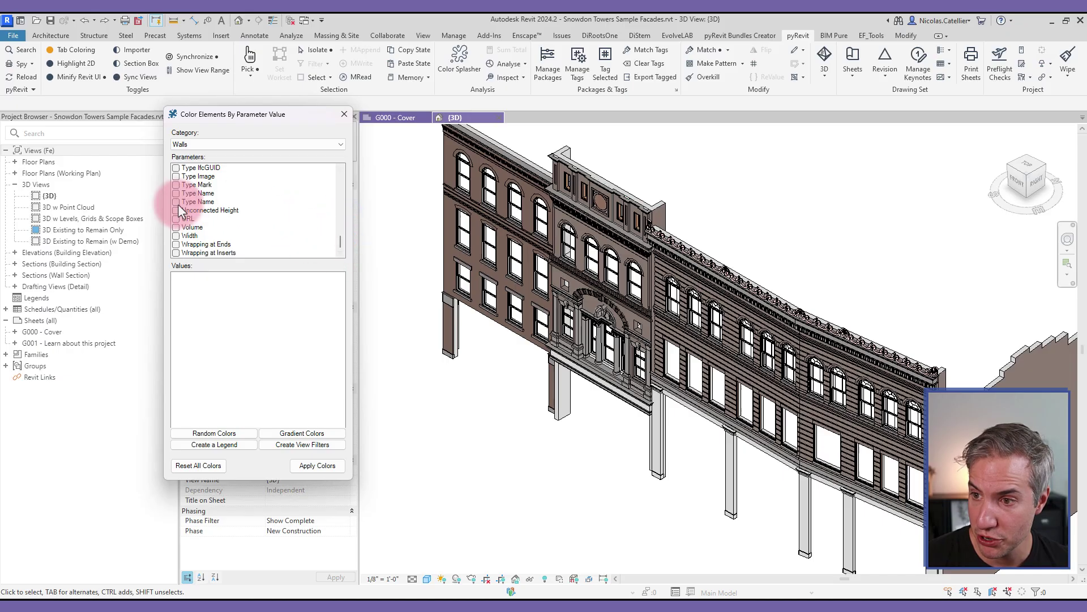
click(176, 202)
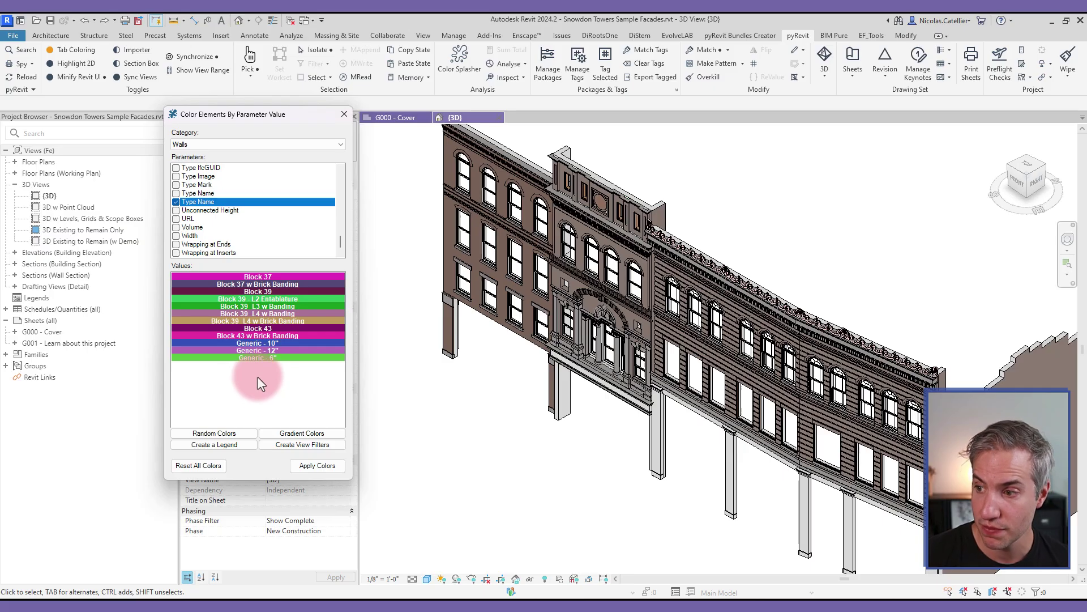
click(306, 470)
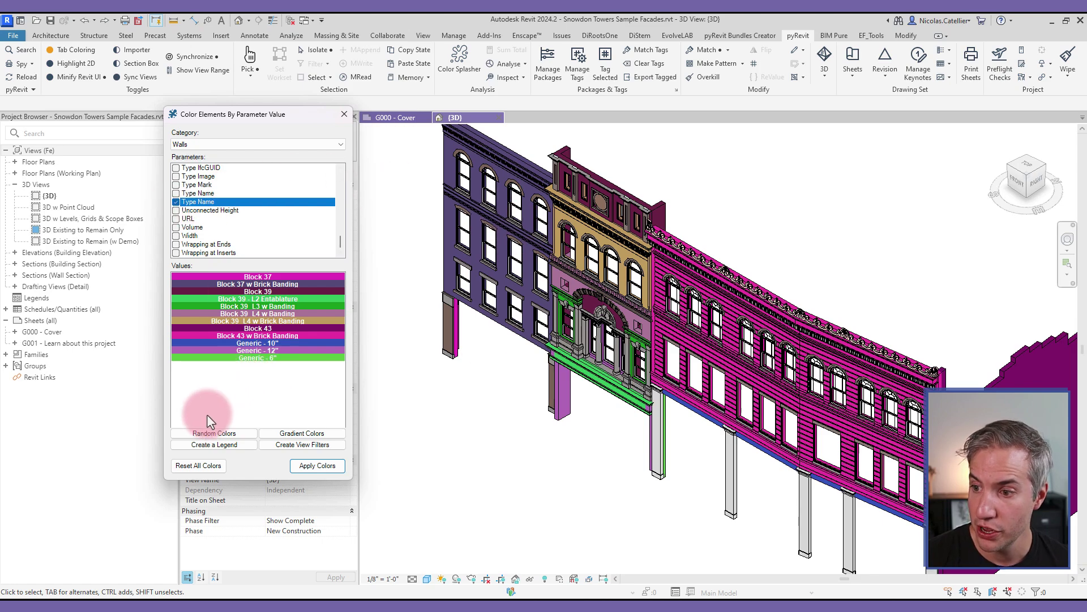
- Try gradient colors on the Type Name values, replace the parameter with Length, and apply gradient colors to the walls
click(280, 435)
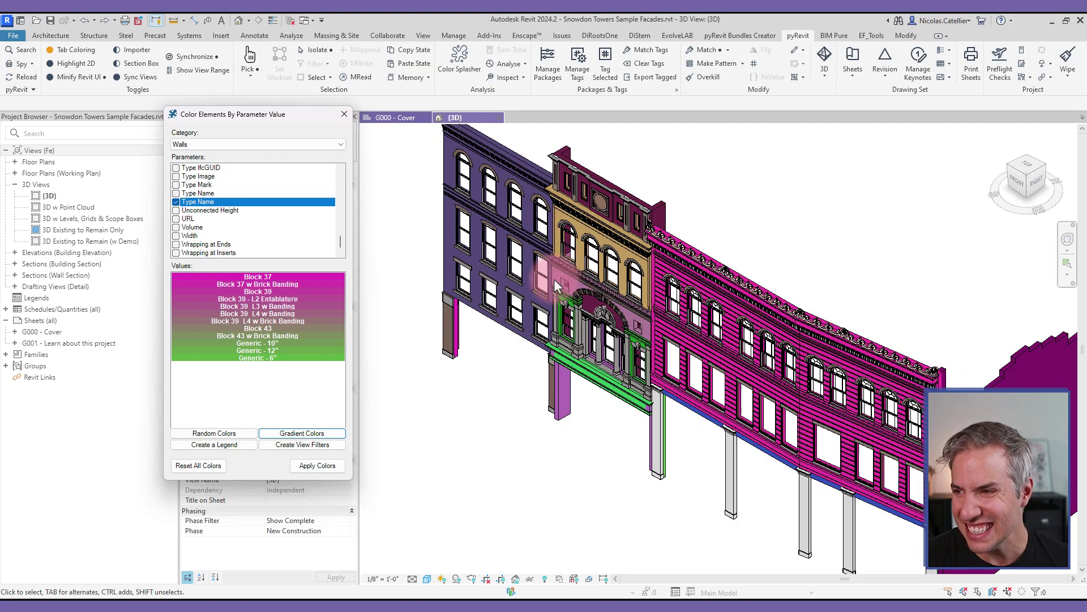
click(176, 202)
scroll(226, 241, up, 8)
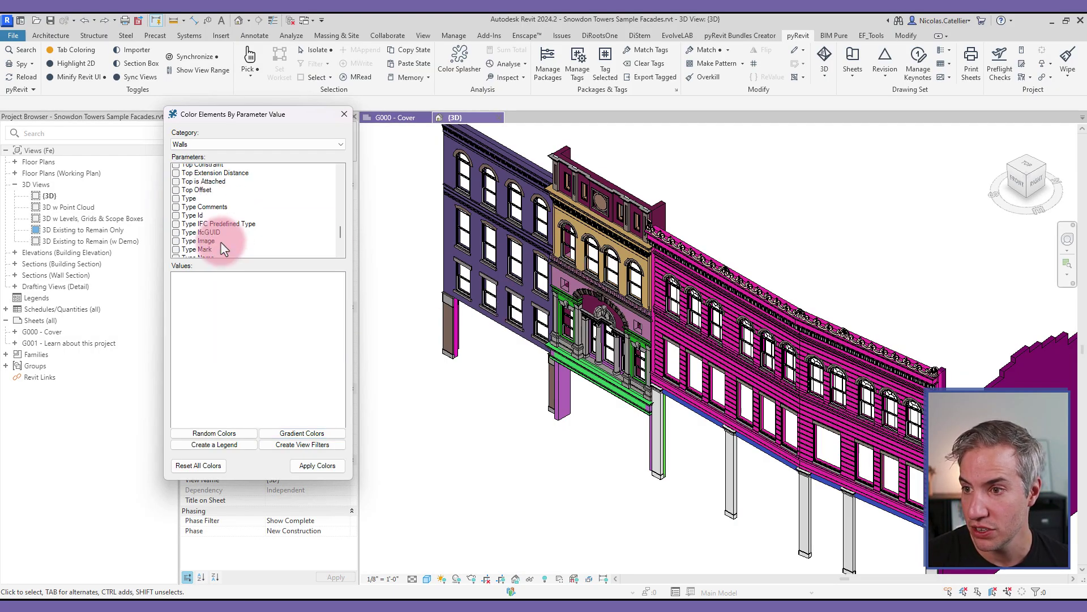
click(177, 194)
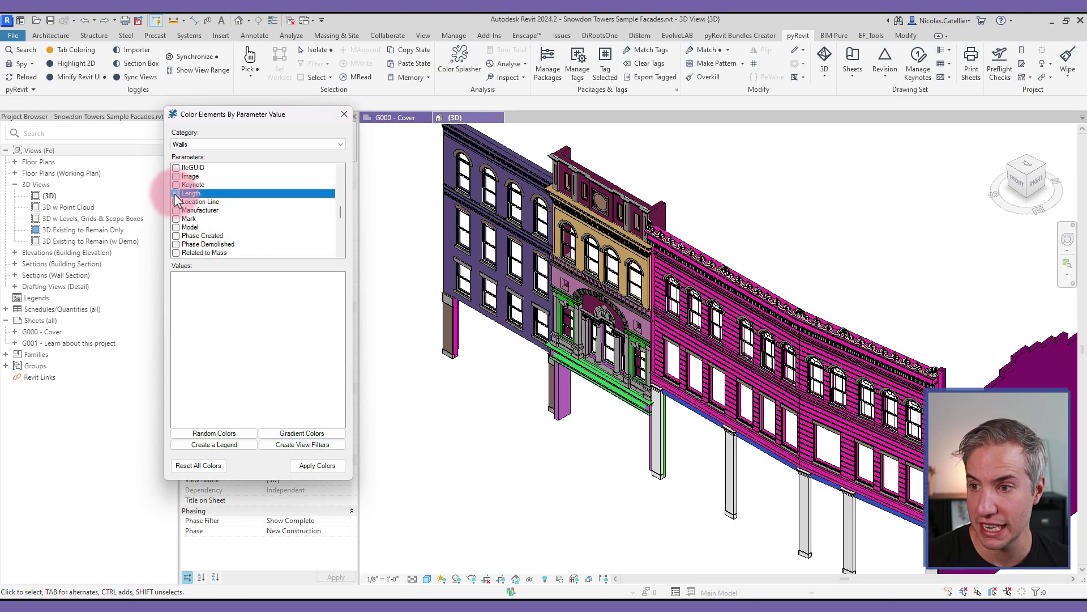
click(304, 434)
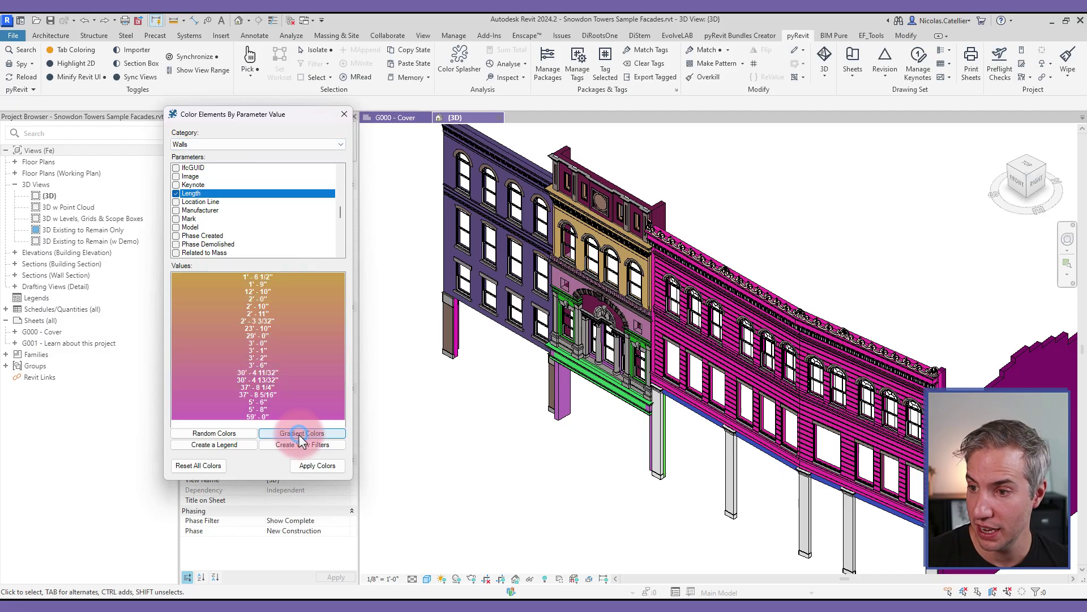
click(322, 466)
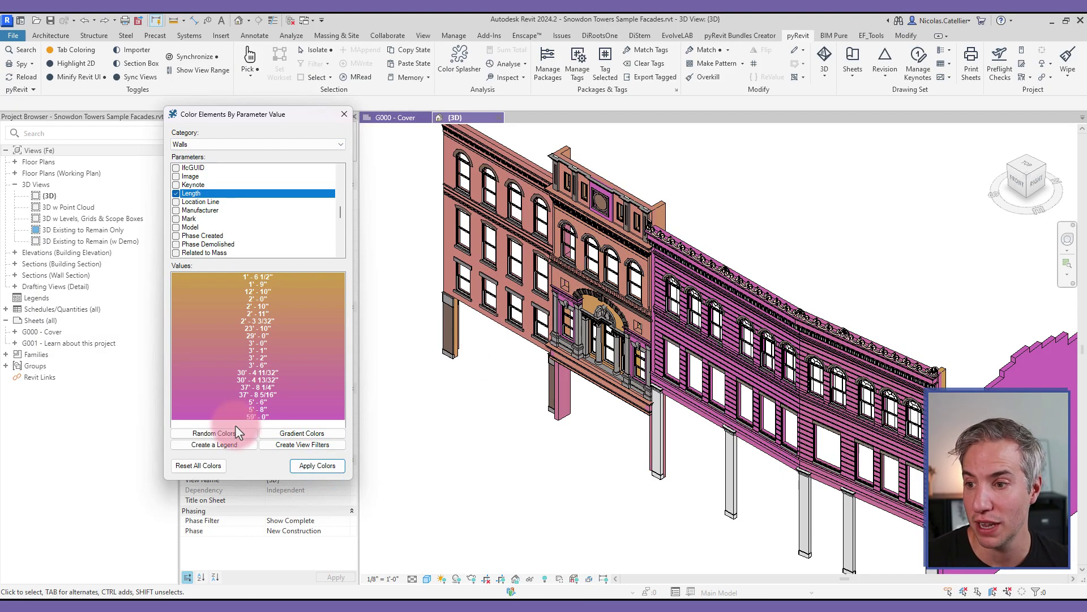
- Recolor the walls by the Type Name parameter and apply the new colors to the view
scroll(232, 238, down, 5)
click(179, 202)
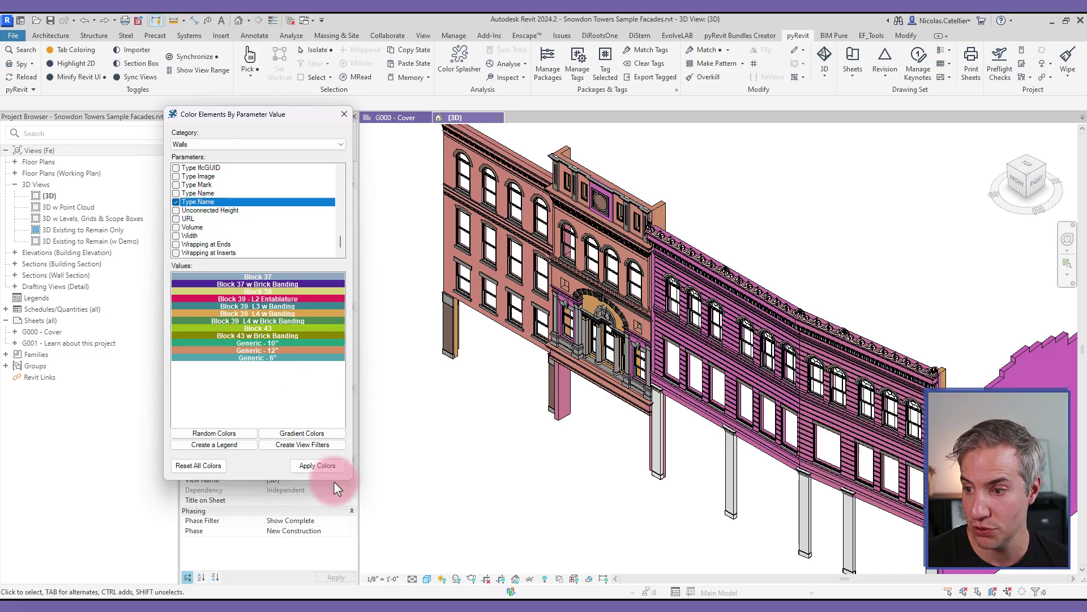
click(317, 465)
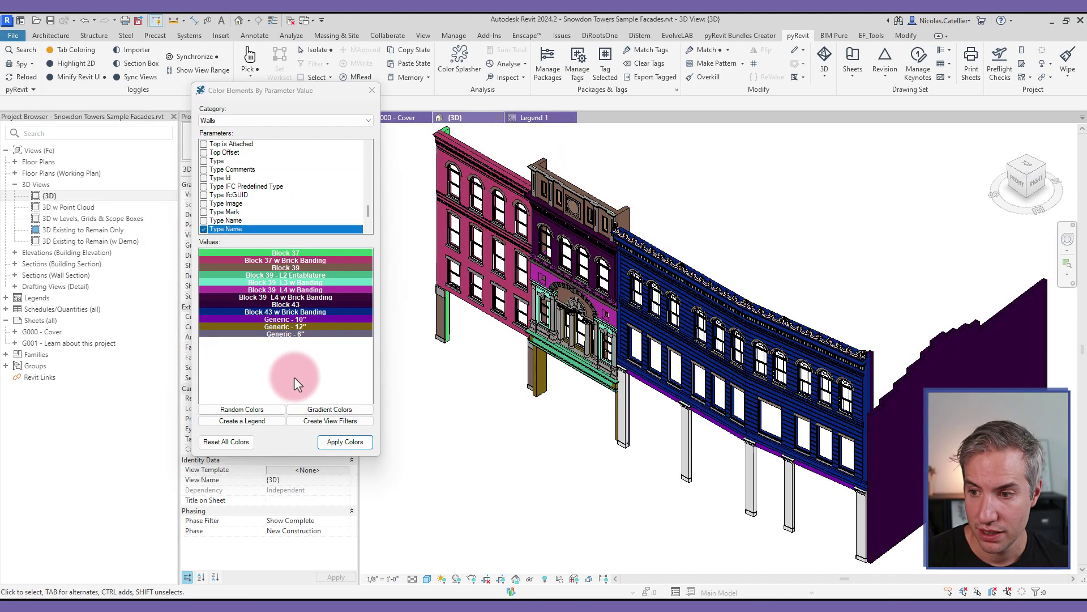
- Create a color legend from the wall Type Name values, close Color Splasher, and open the new color legend view
click(253, 426)
click(406, 295)
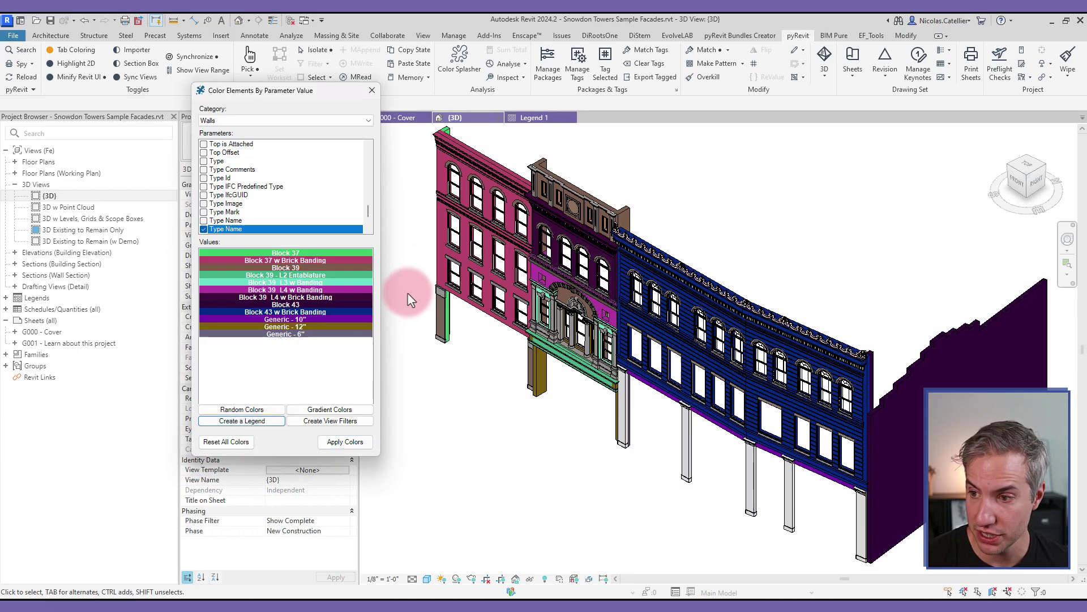
click(371, 90)
click(6, 297)
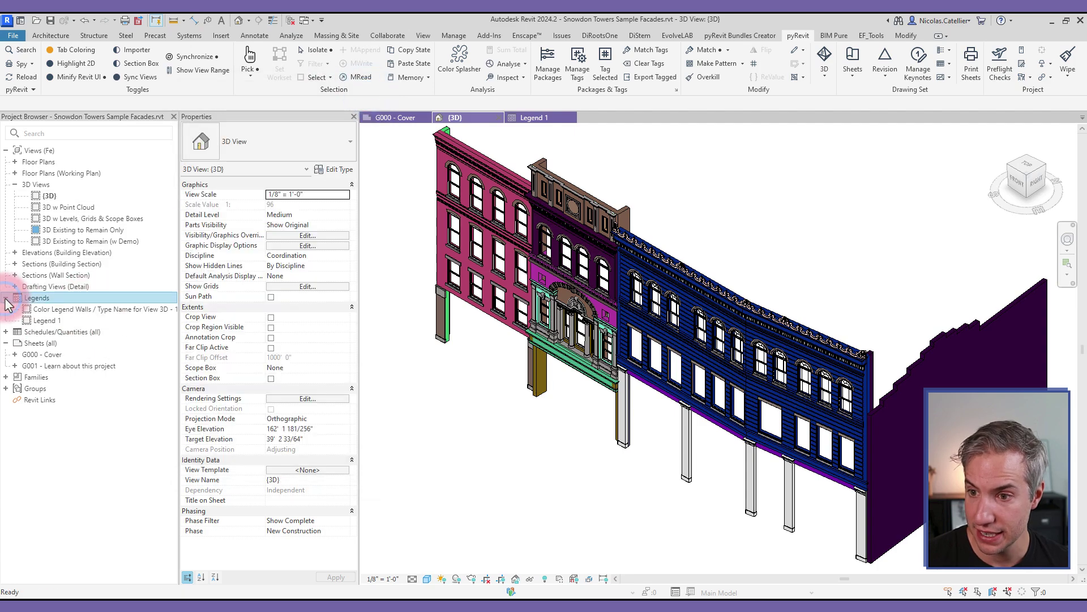
click(59, 310)
double_click(60, 310)
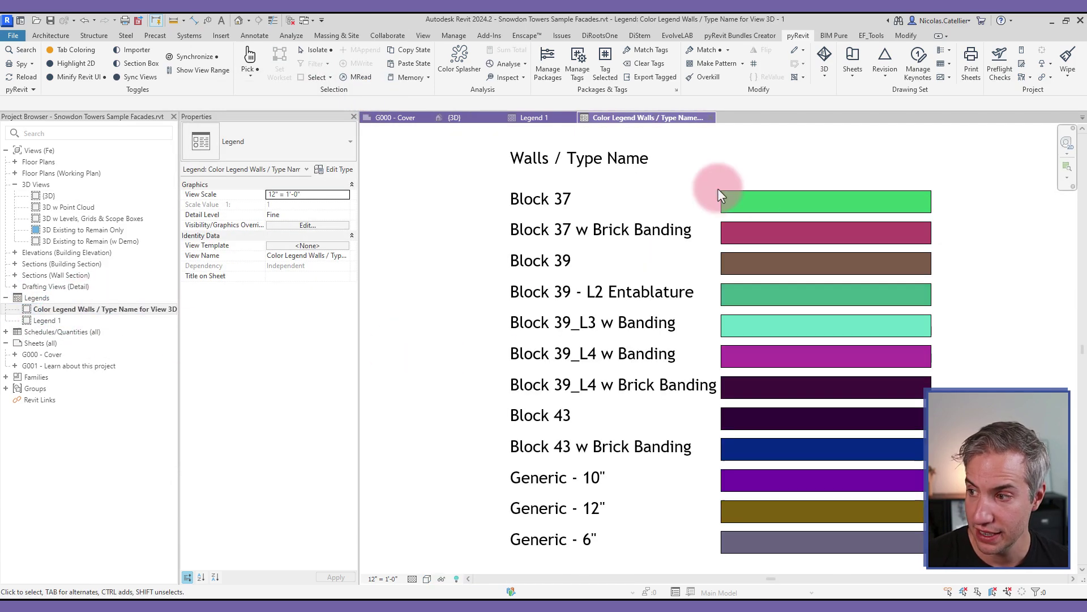
- Inspect the legend's filled regions for Block 37 and Block 39_L3 w Banding, and clear the selection
click(743, 209)
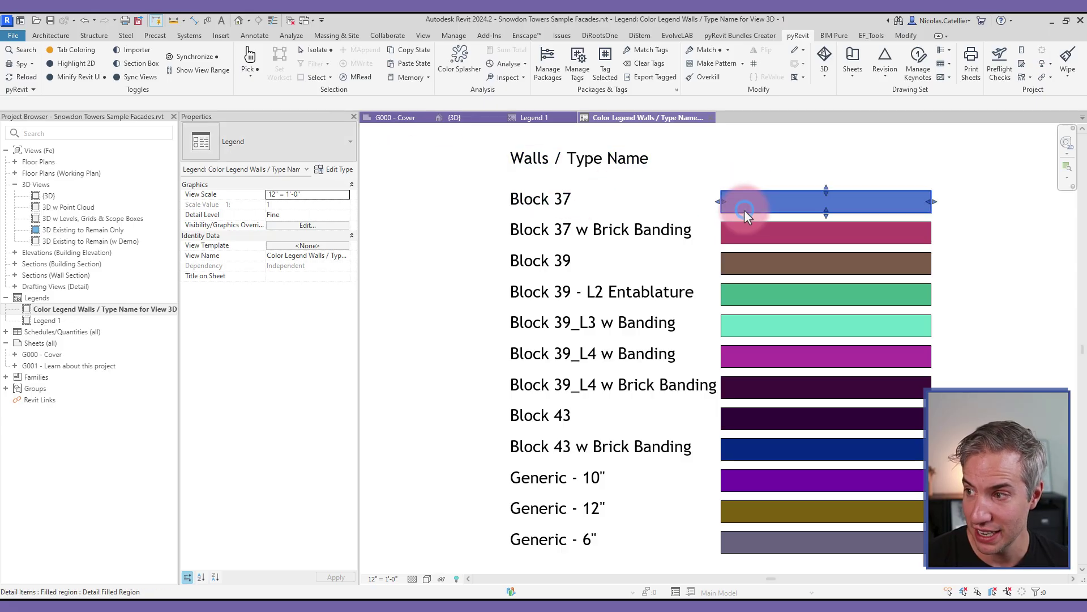
click(836, 321)
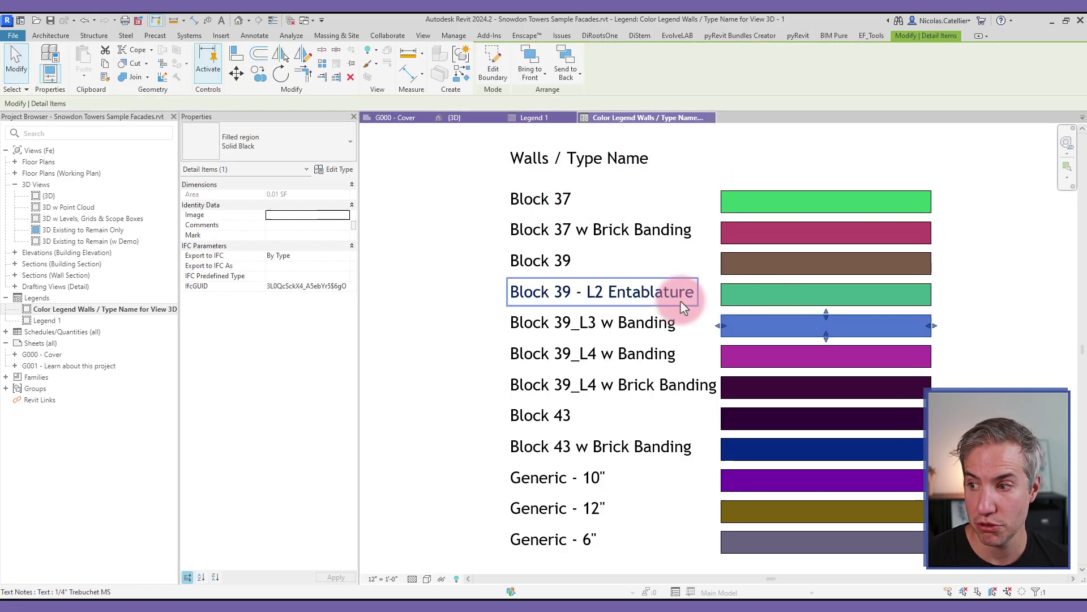
click(419, 396)
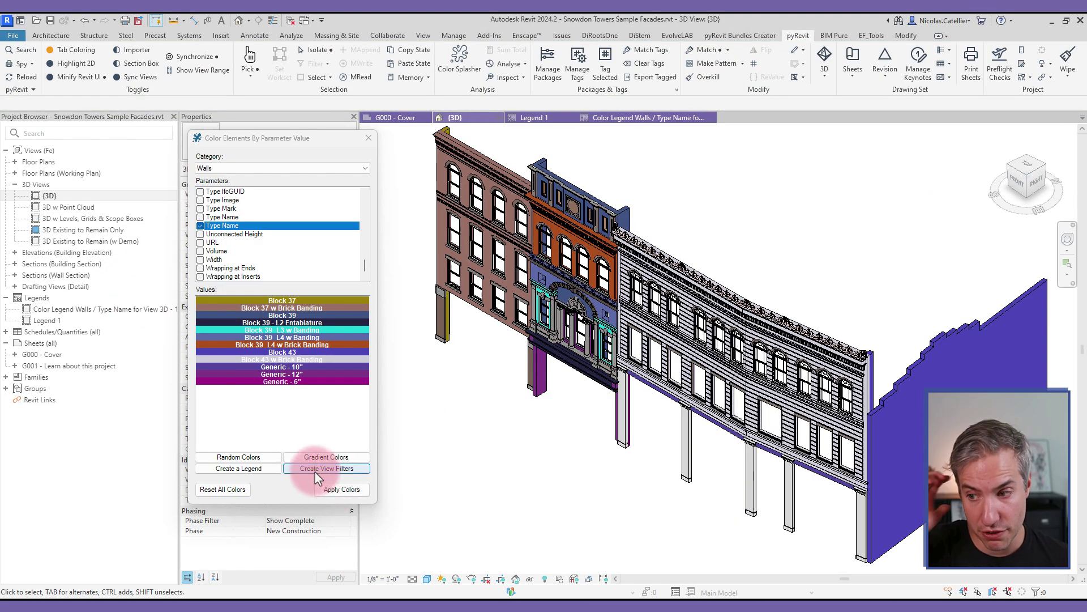
click(294, 342)
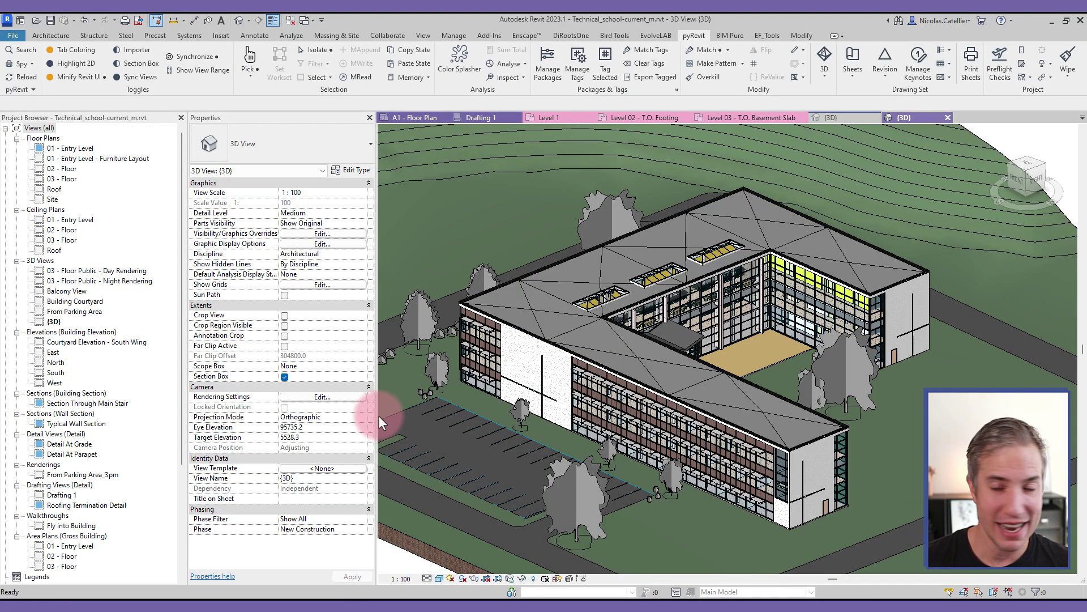
click(297, 407)
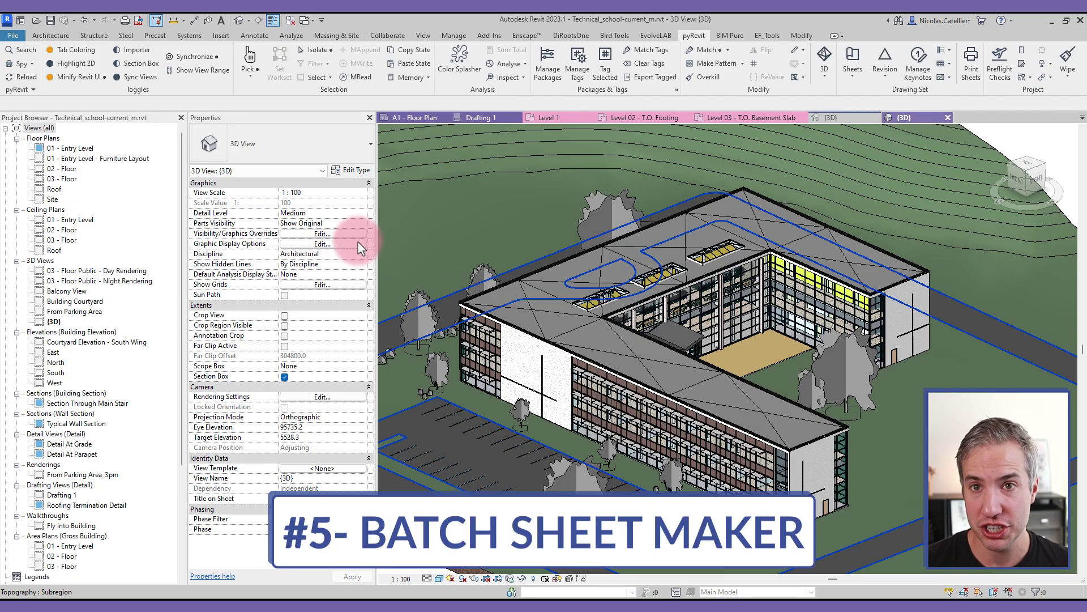
click(414, 48)
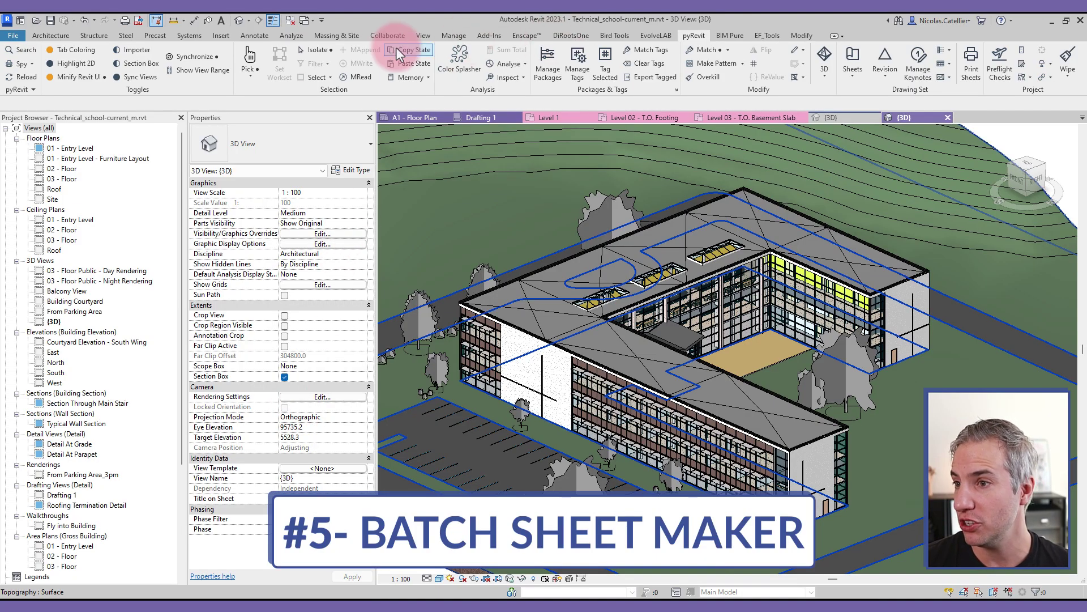
click(423, 36)
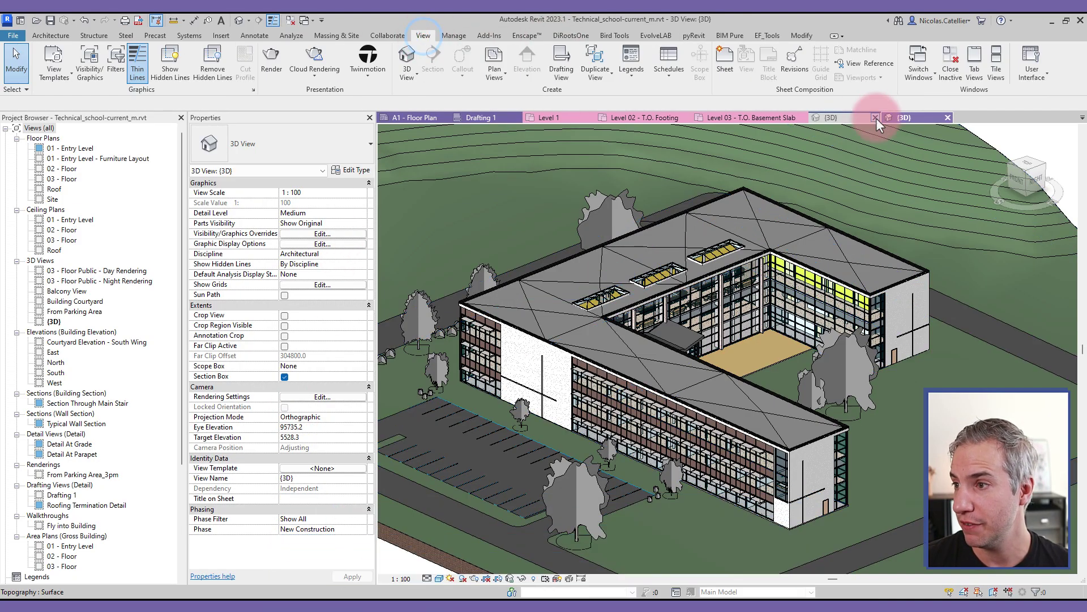
- Start the Batch Sheet Maker for the technical school project and list sheet A150 named Roof Plan
click(694, 36)
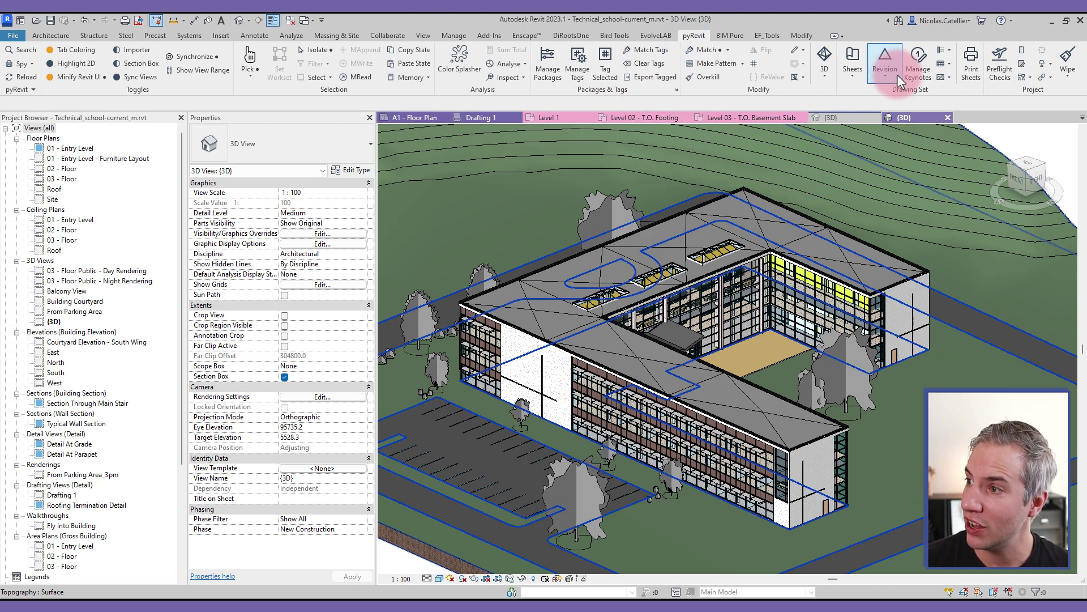
click(861, 77)
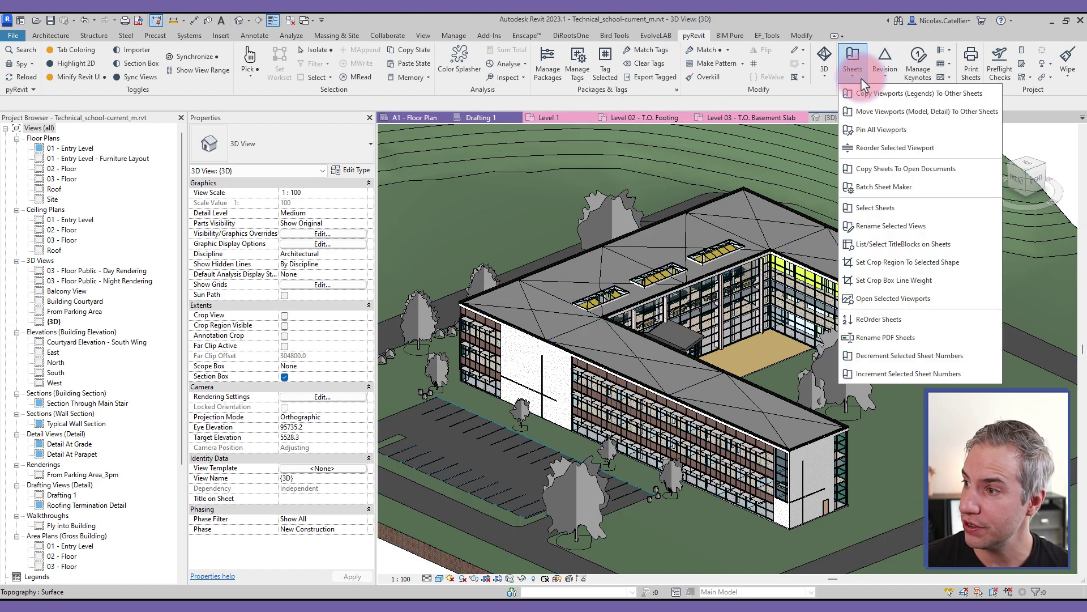
click(911, 189)
click(482, 275)
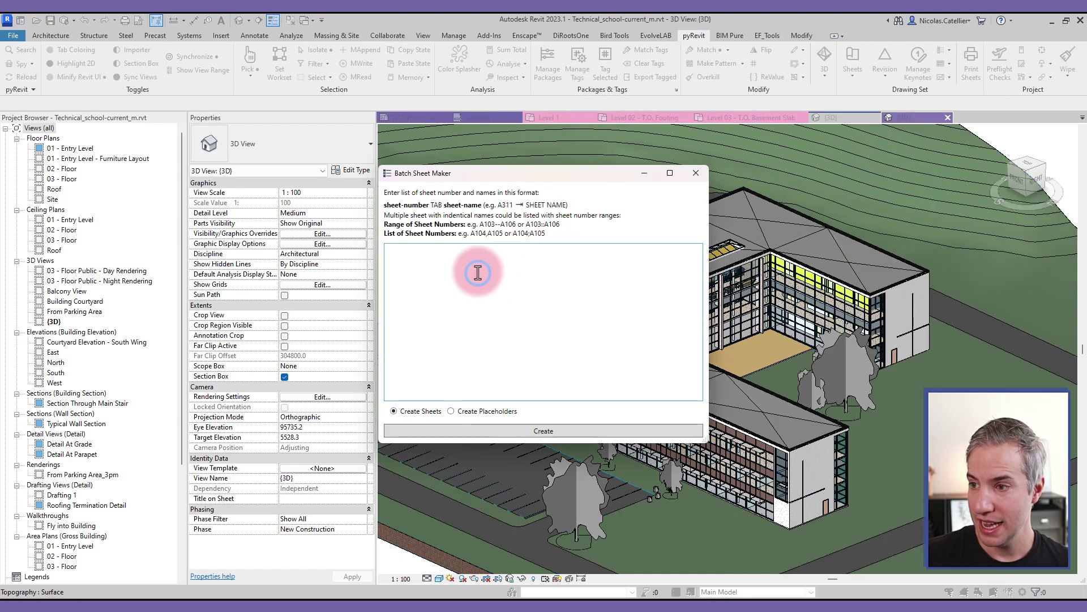
text(A150)
key(Tab)
text(Roof)
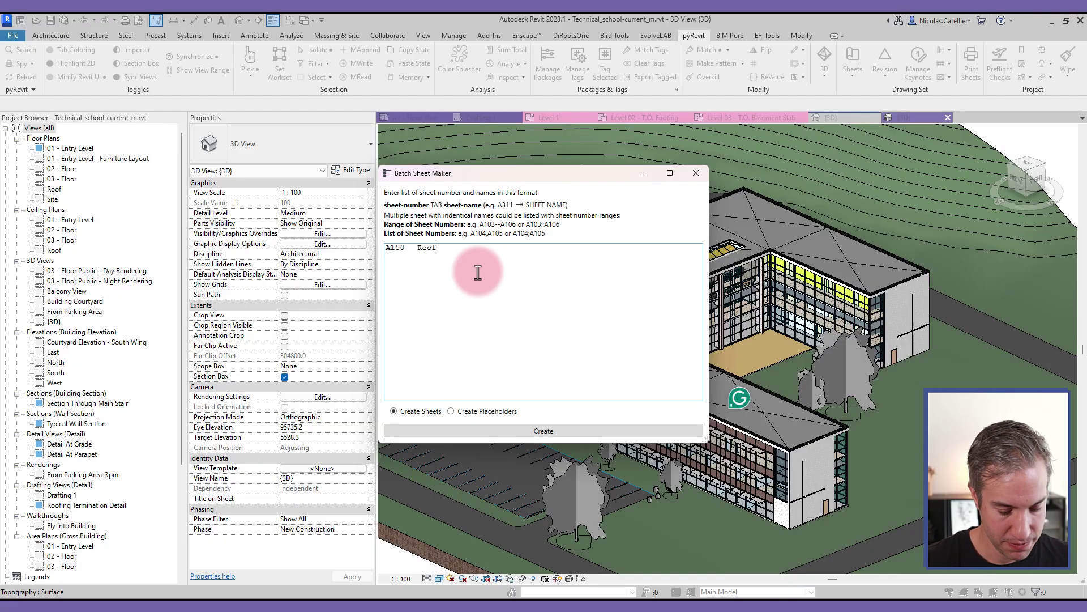
text( Plan )
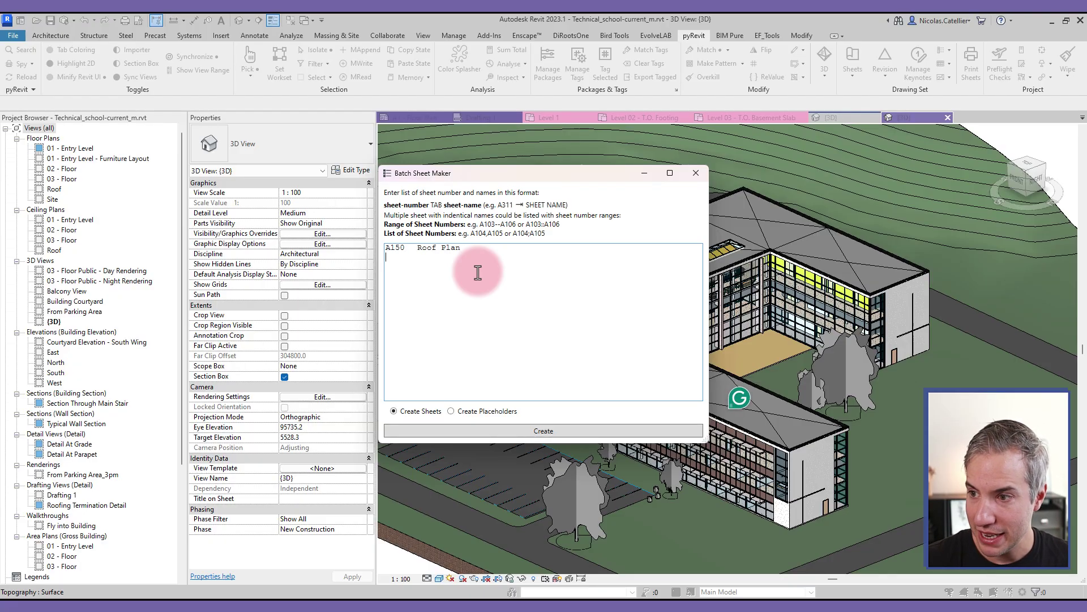
- Add sheet A201 named Ceiling 1 as the second entry of the sheet list
text(A20)
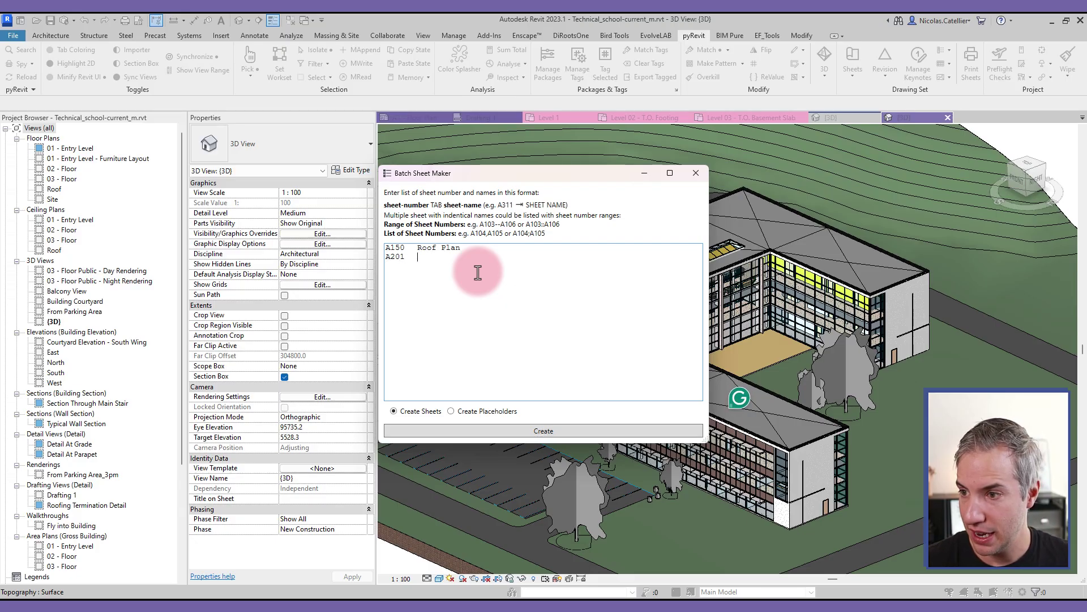
text(1)
key(Tab)
text(Ceiling 1)
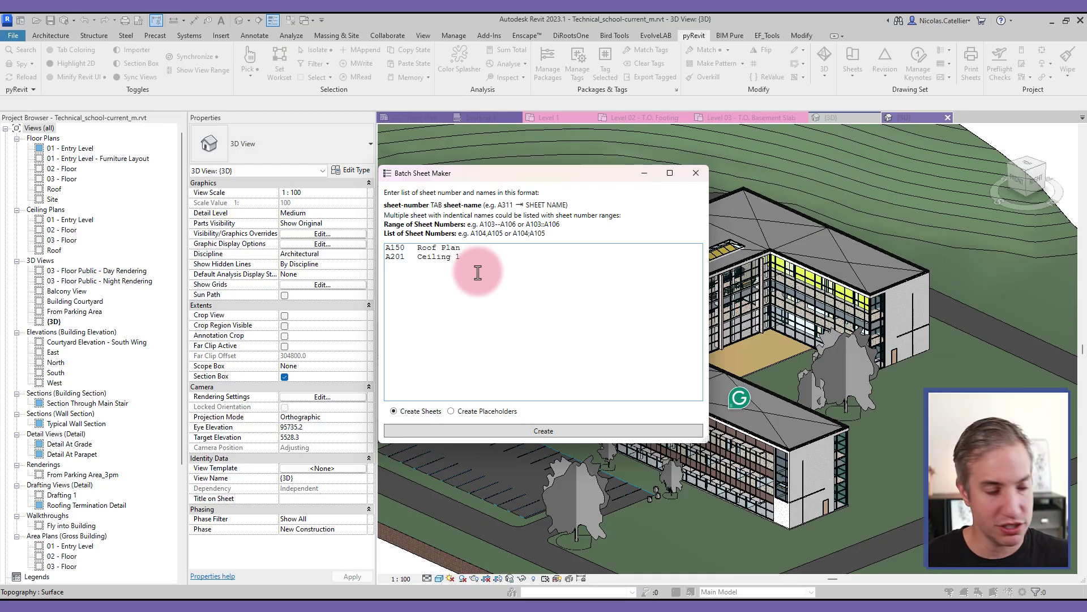
- Add the sheet range A510--A520 named Wall Sections as the third entry of the sheet list
text(A510:)
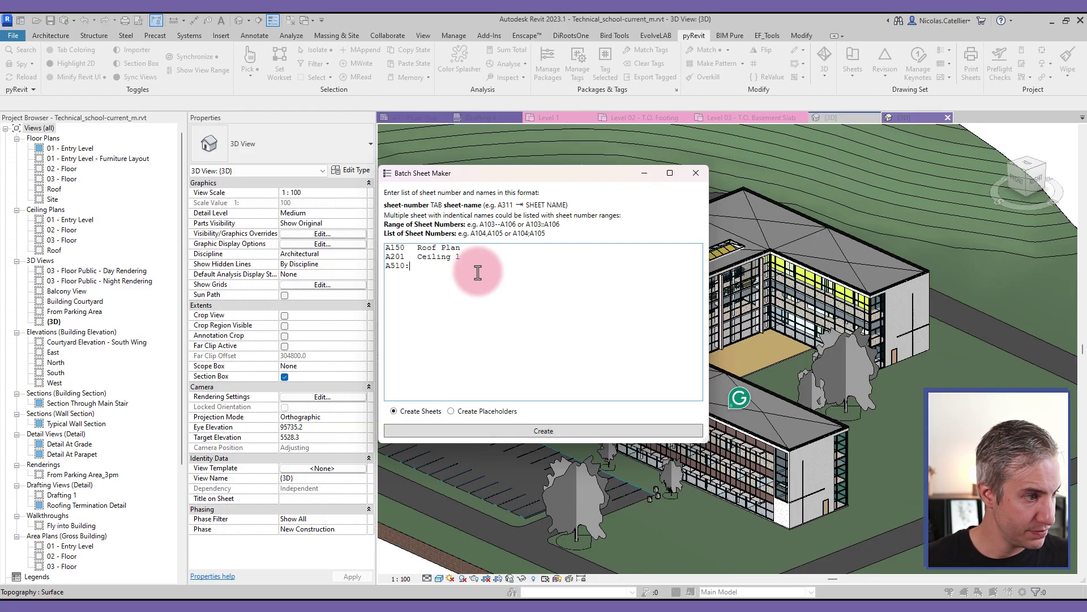
key(BackSpace)
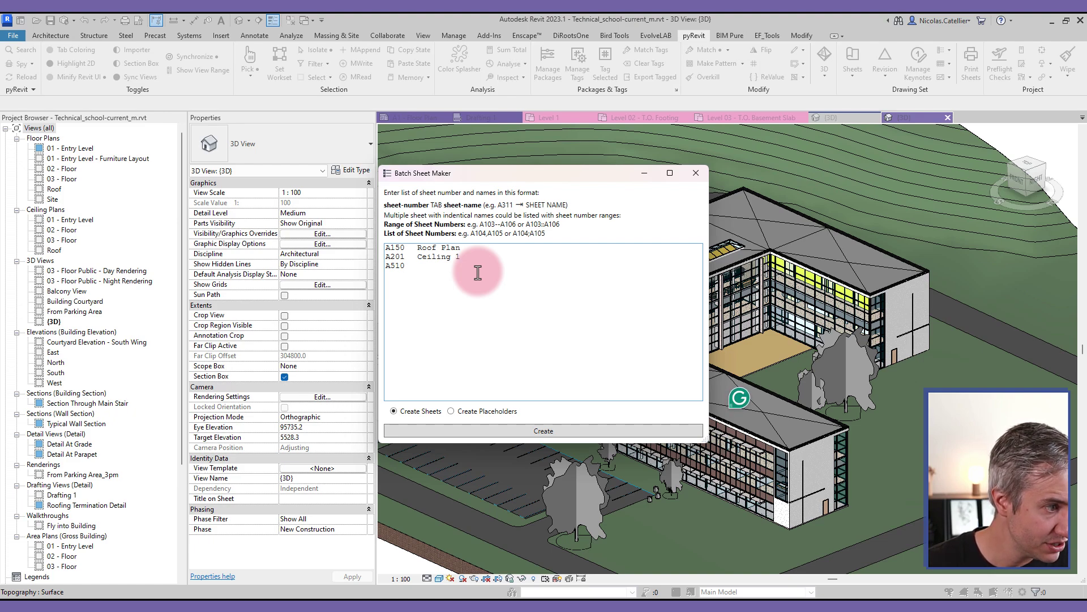
text(--)
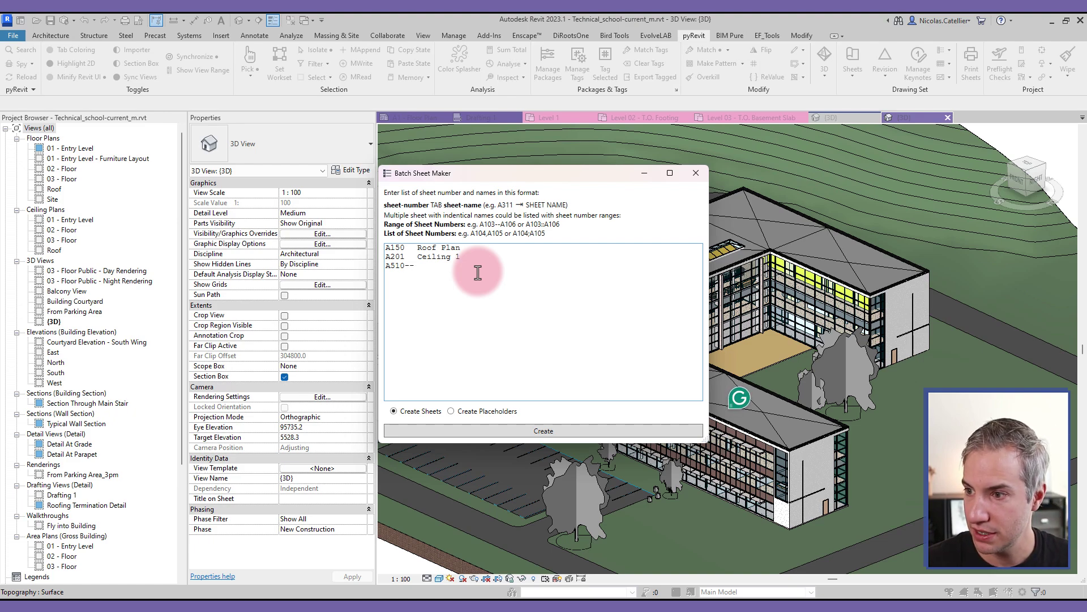
text(A)
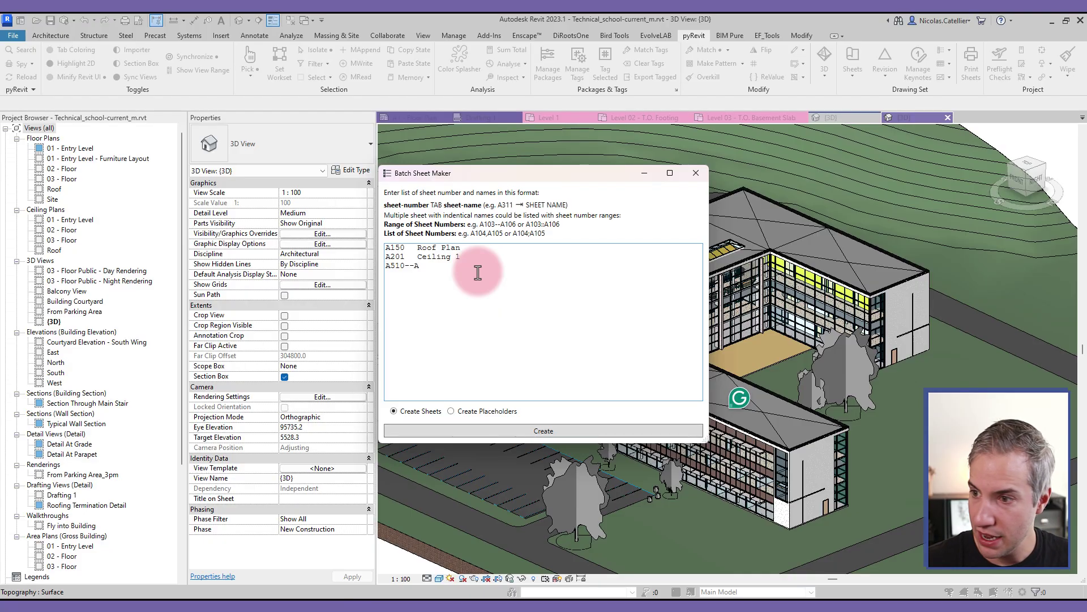
text(520   )
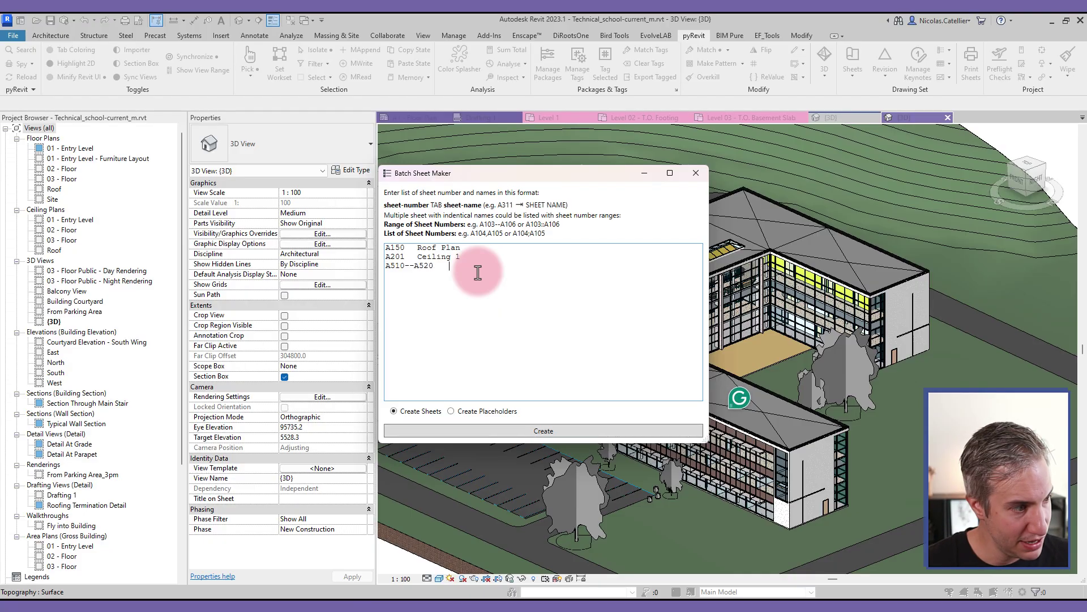
text(Wall Sections)
- Create the listed sheets with the A1 metric title block
click(531, 429)
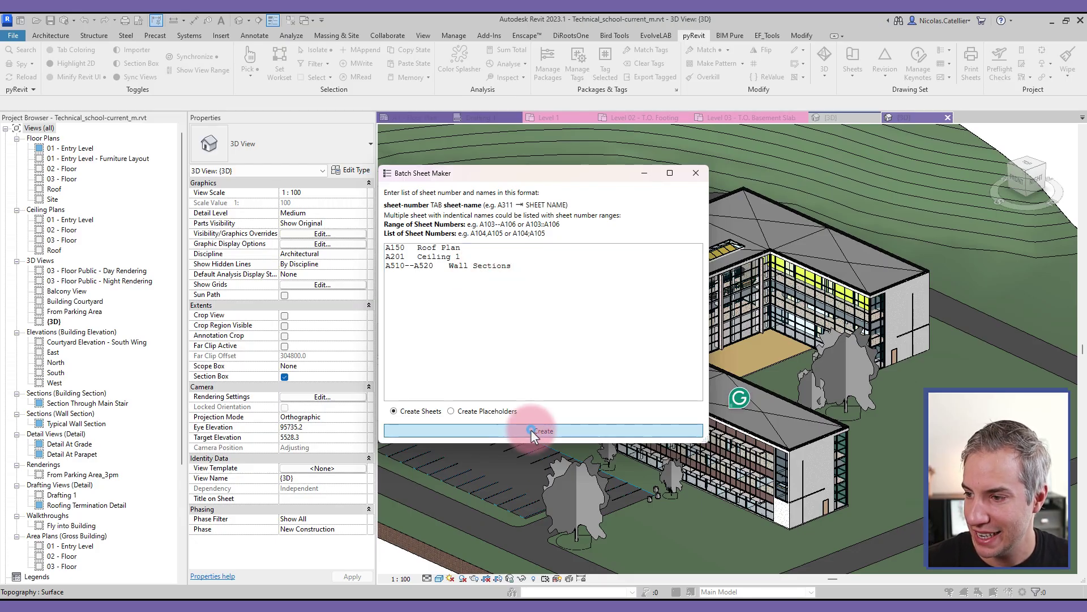
click(479, 197)
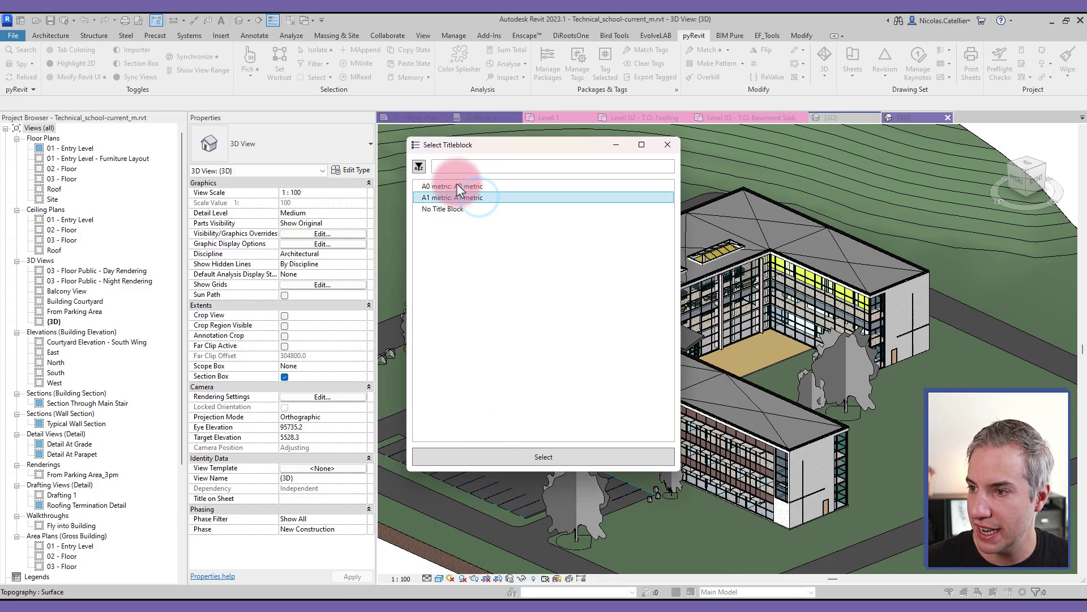
click(501, 470)
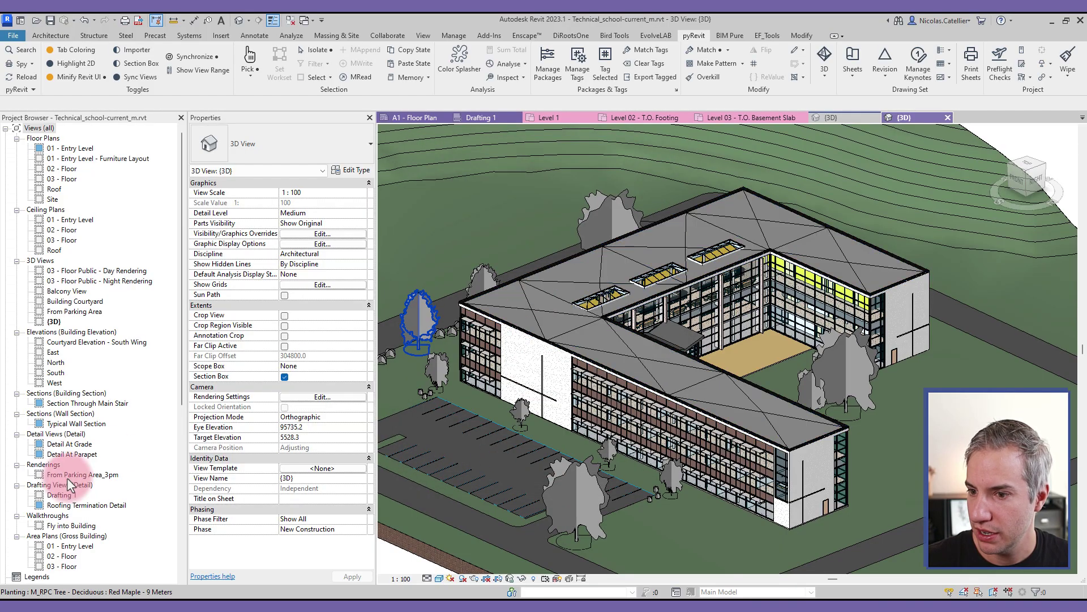
- Check the newly created sheets in the project and open sheet A520 - Wall Sections
drag(181, 239, 179, 491)
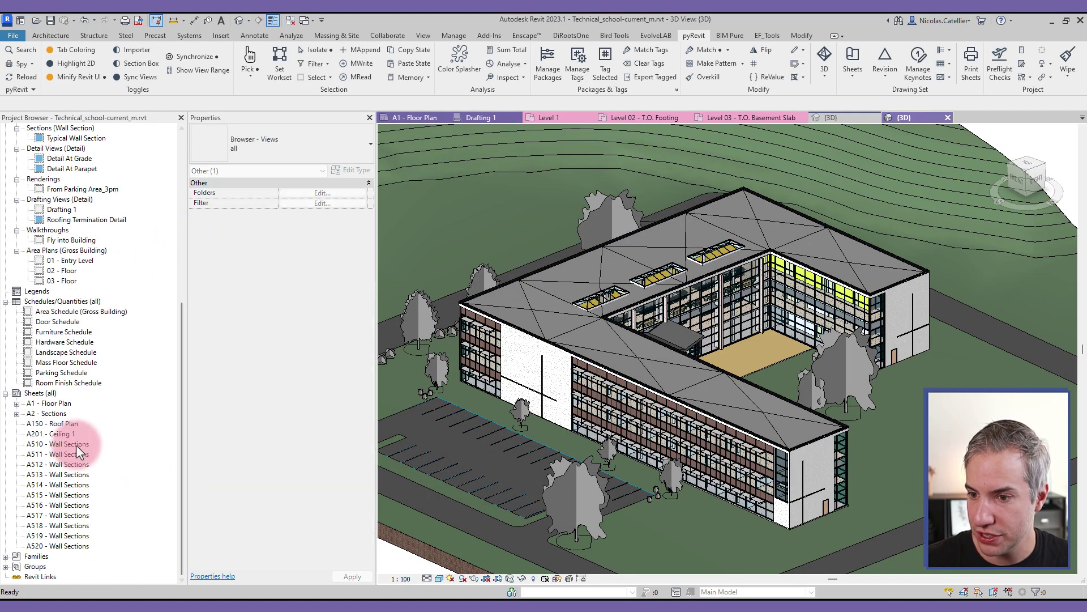
click(72, 444)
double_click(64, 547)
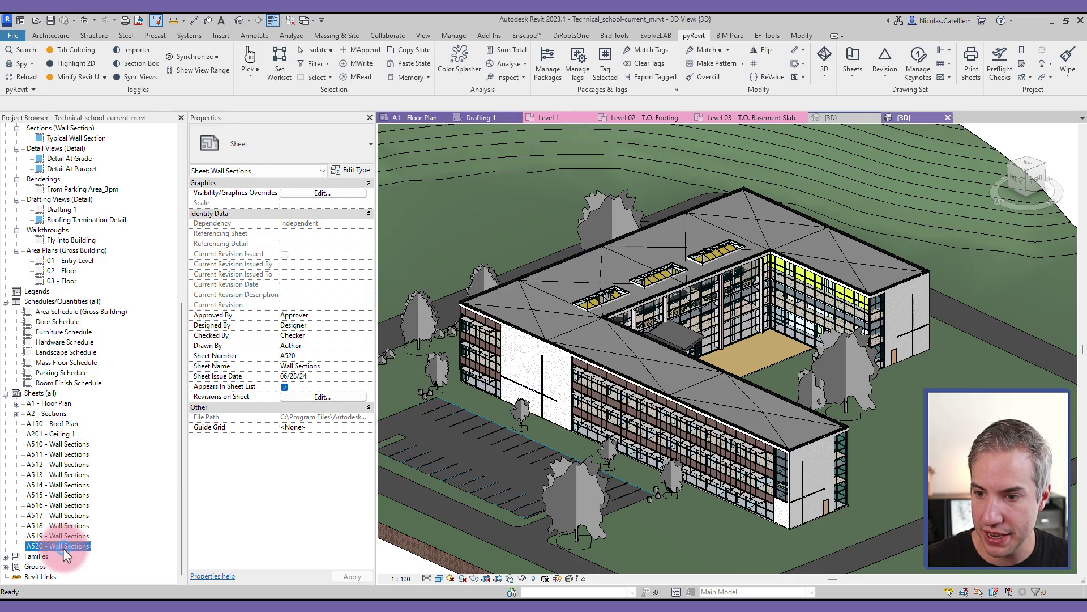
- Look at the sheet duplication options for sheet A512 - Wall Sections without applying any of them
click(65, 478)
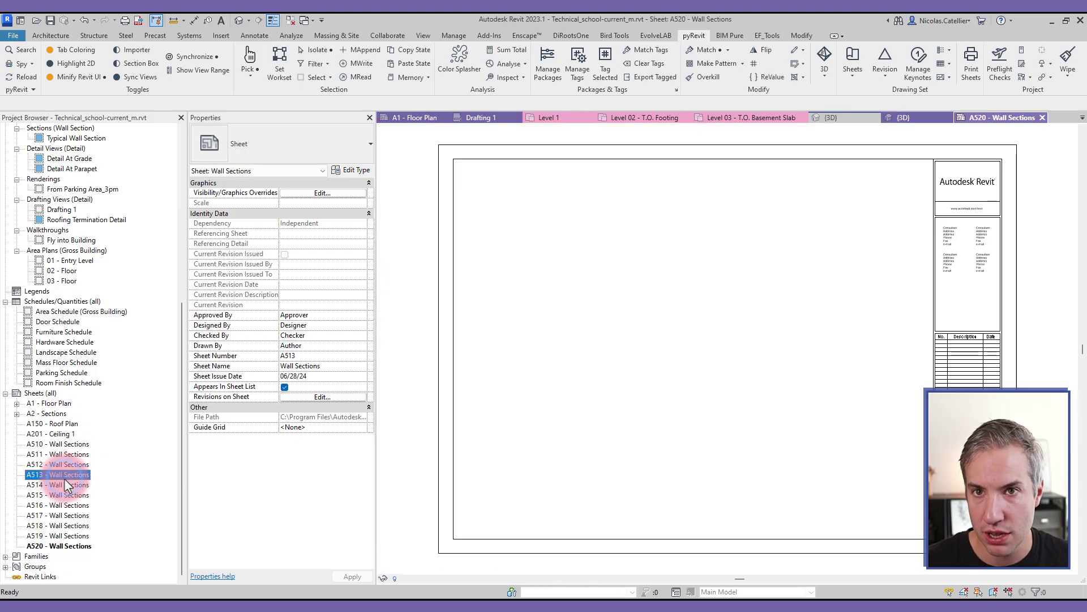
right_click(73, 465)
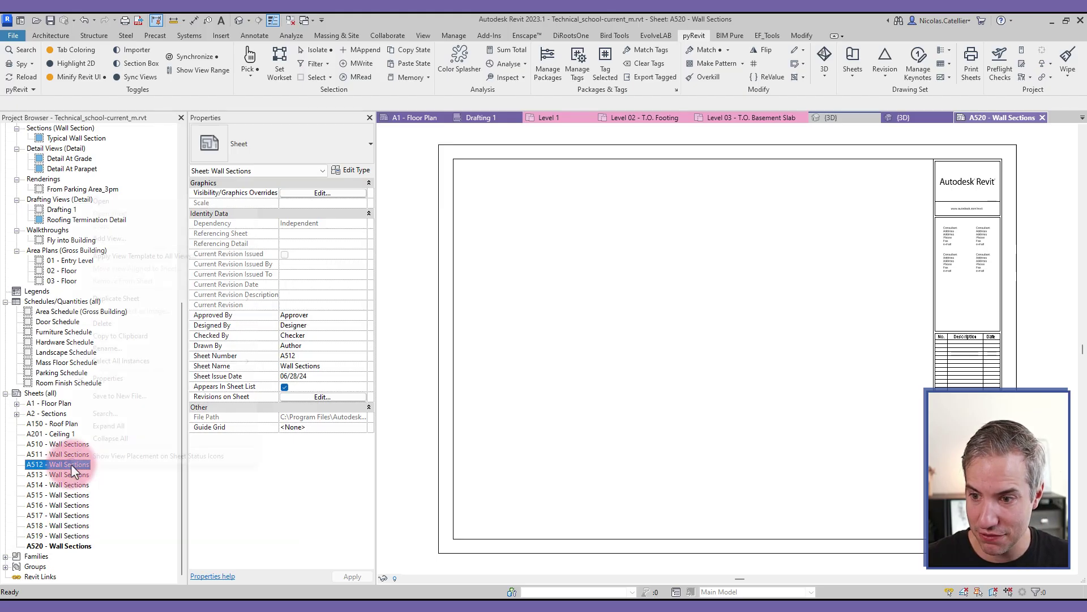
mouse_move(148, 302)
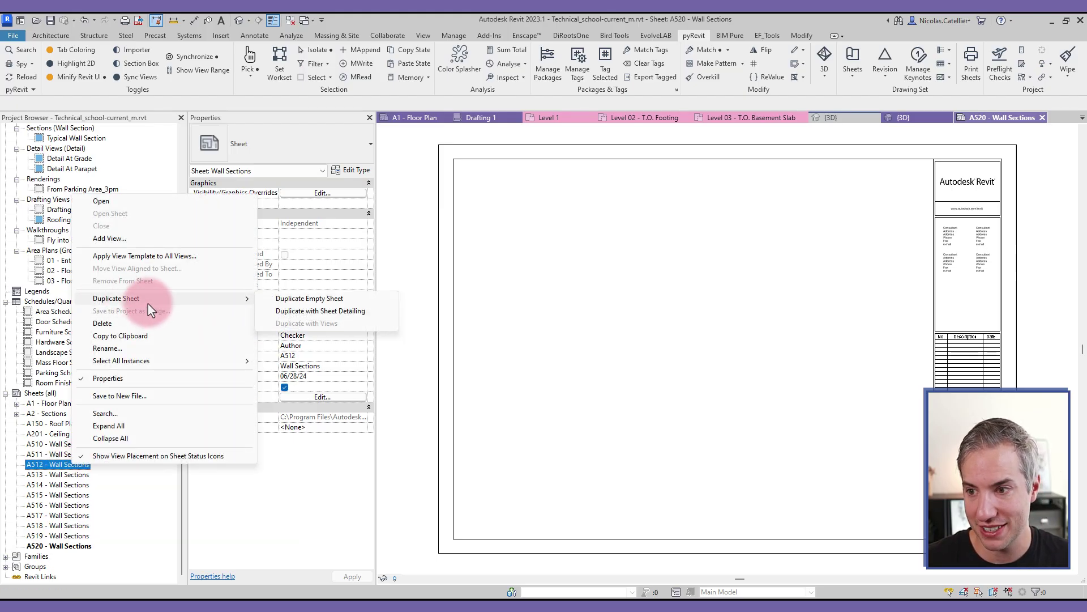
click(725, 357)
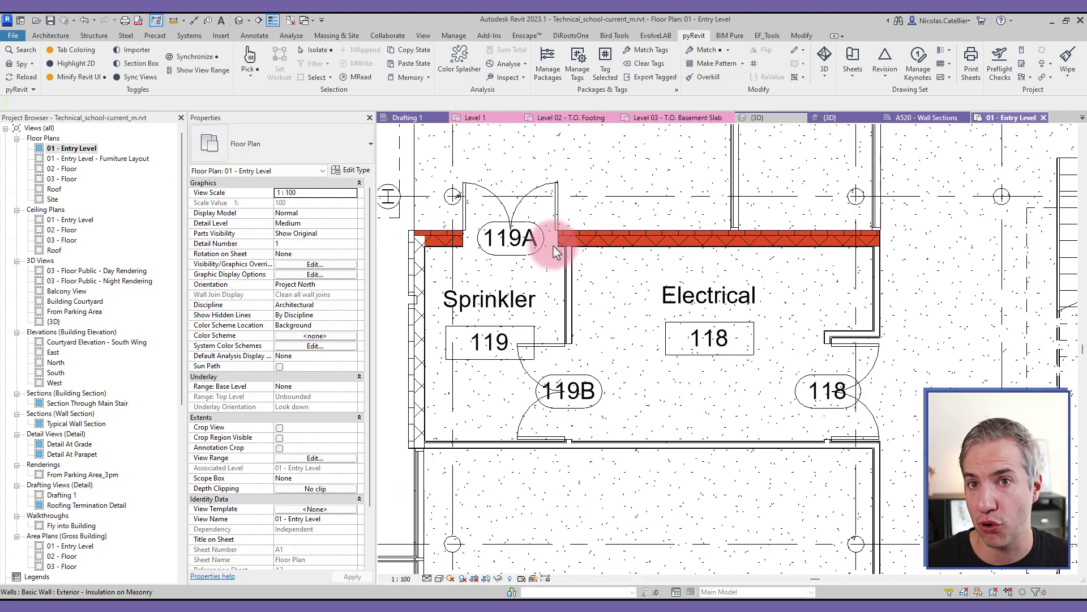
- Match the graphic overrides of the red exterior wall onto the partition below the Electrical room and the Instruction room's side wall
scroll(687, 252, up, 1)
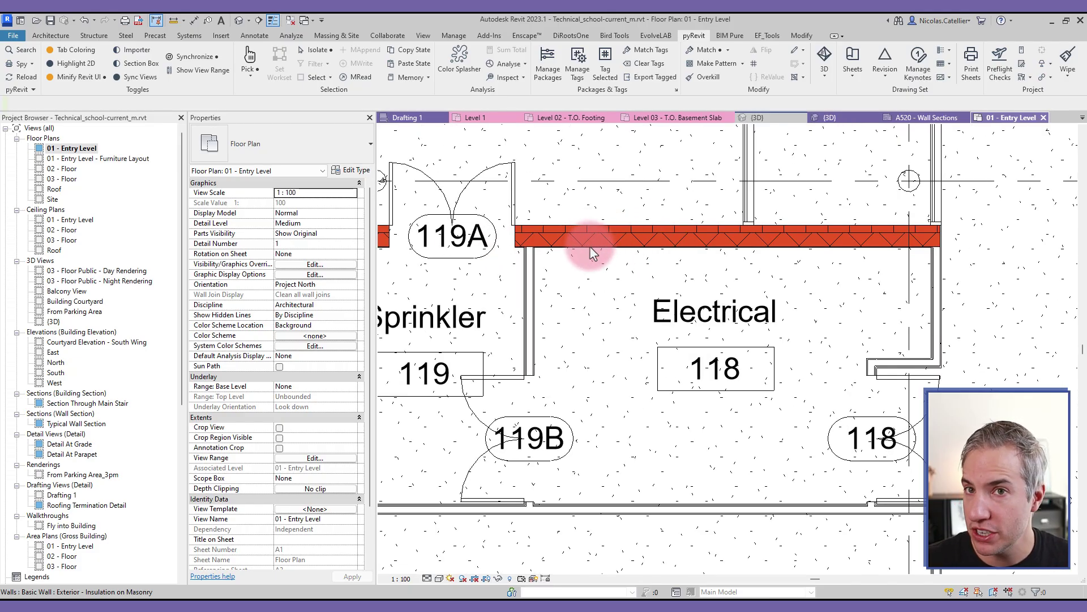
click(702, 53)
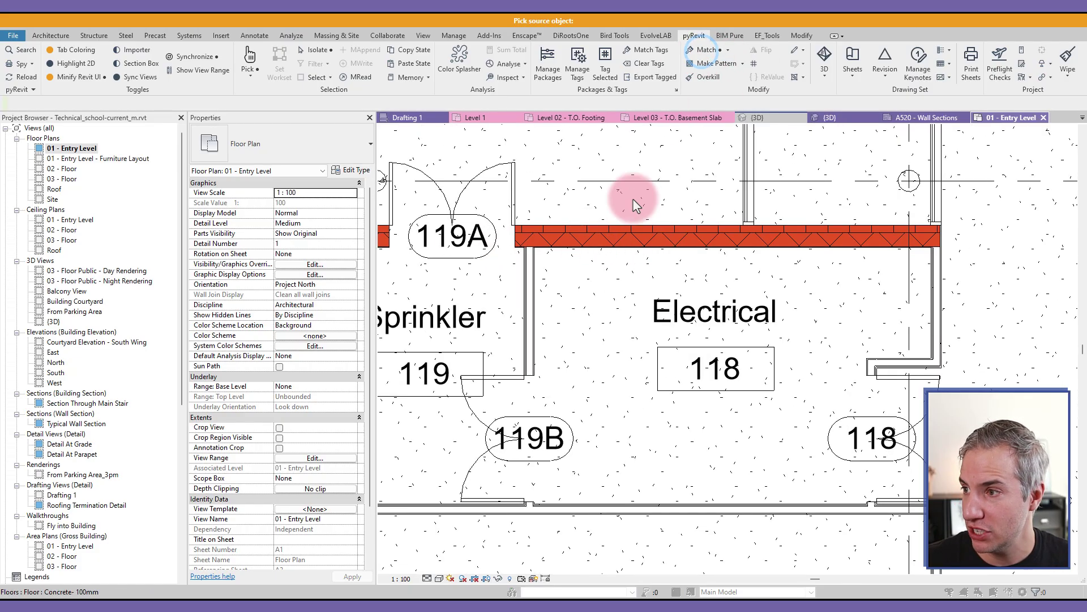
click(606, 236)
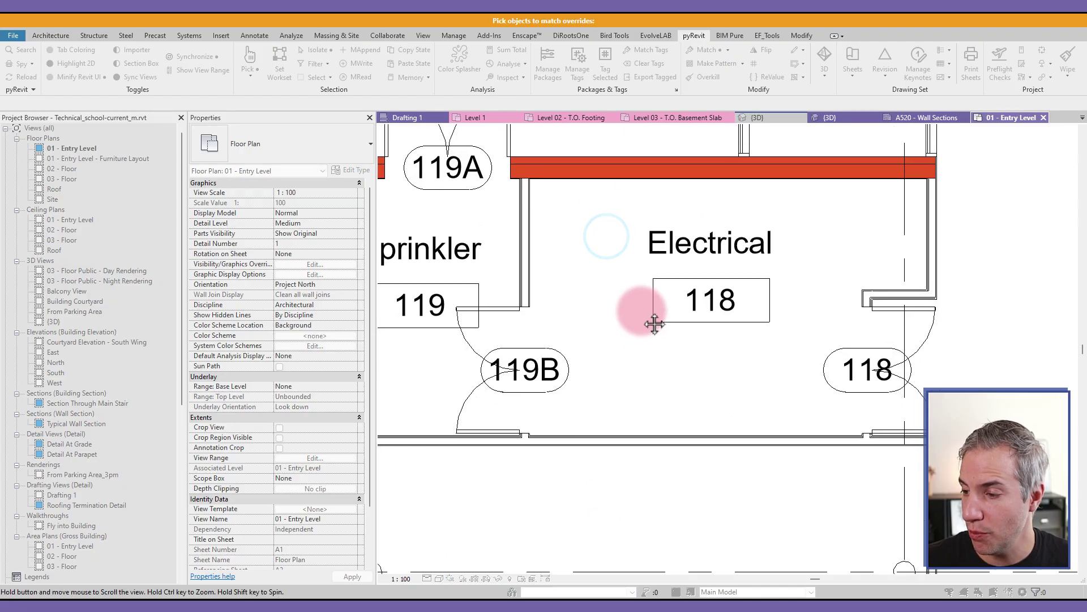
scroll(590, 418, down, 2)
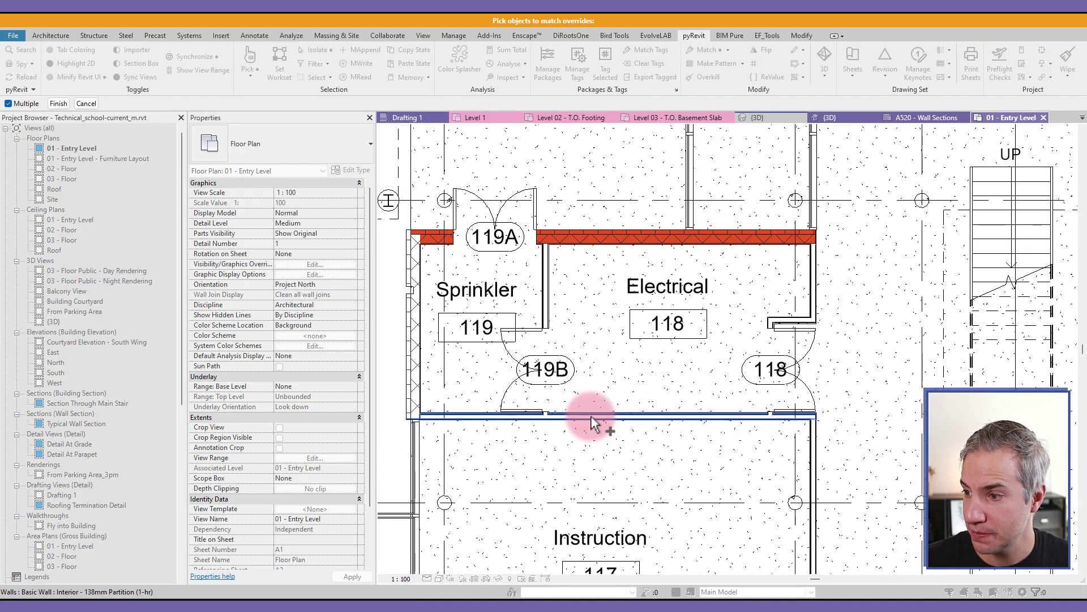
click(590, 421)
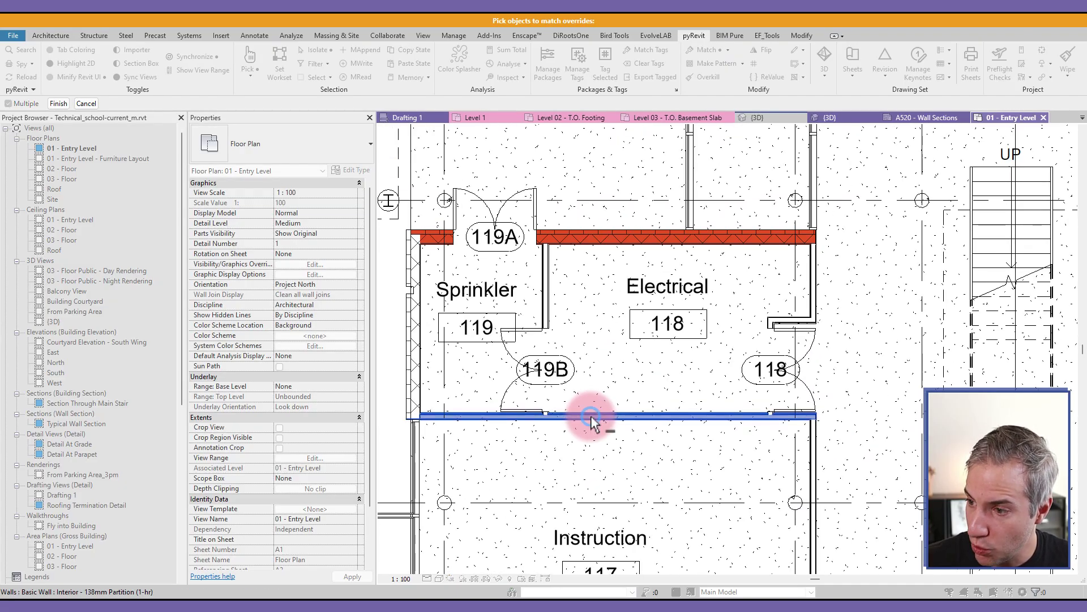
click(808, 456)
click(58, 104)
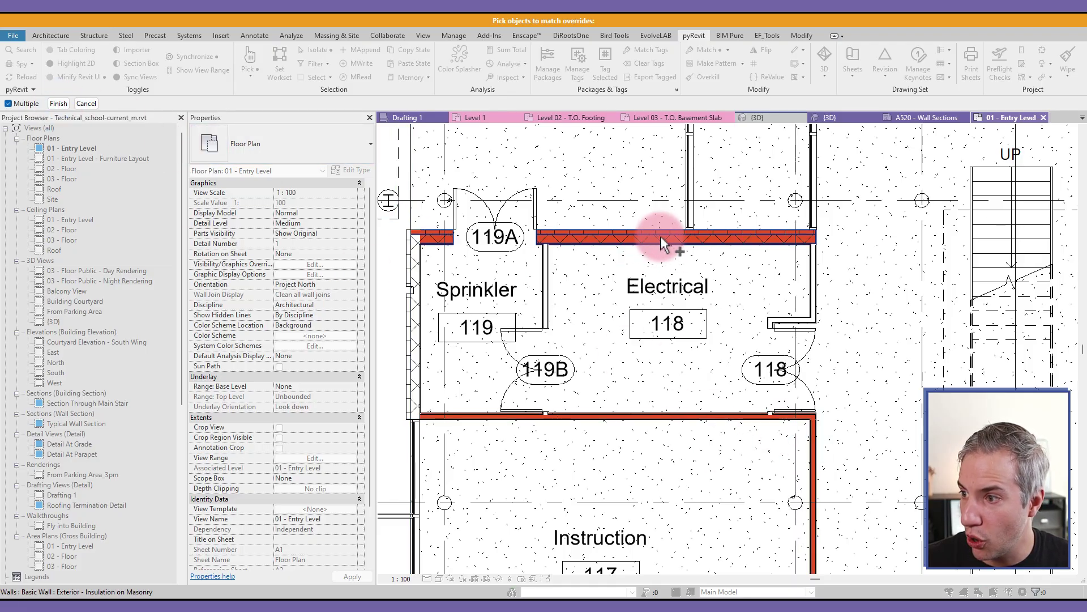
click(731, 425)
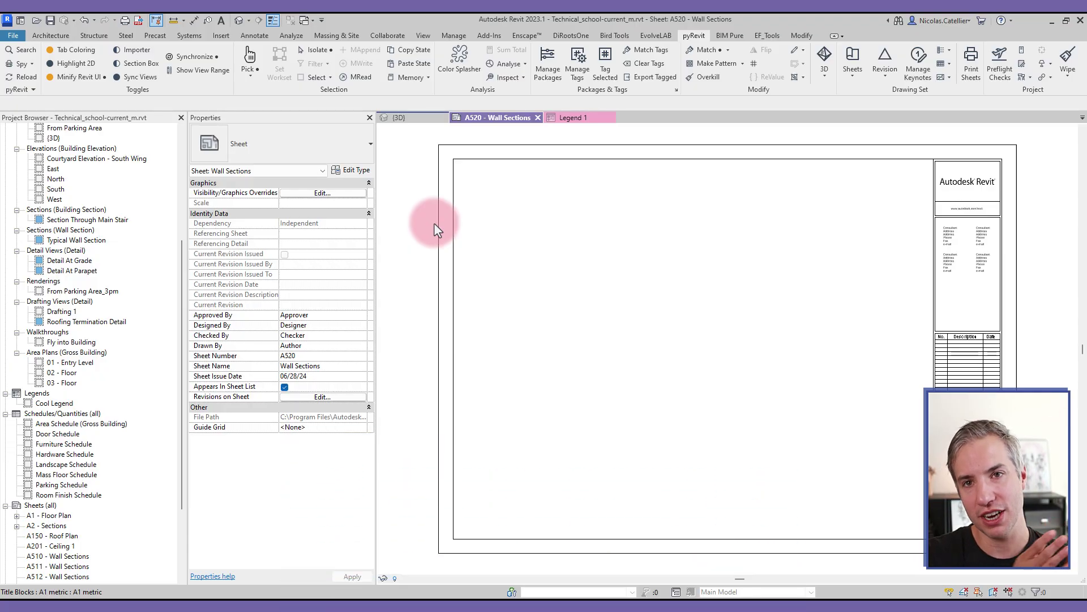
- Copy the legend Cool Legend to the document Project1 and close the output report
click(949, 49)
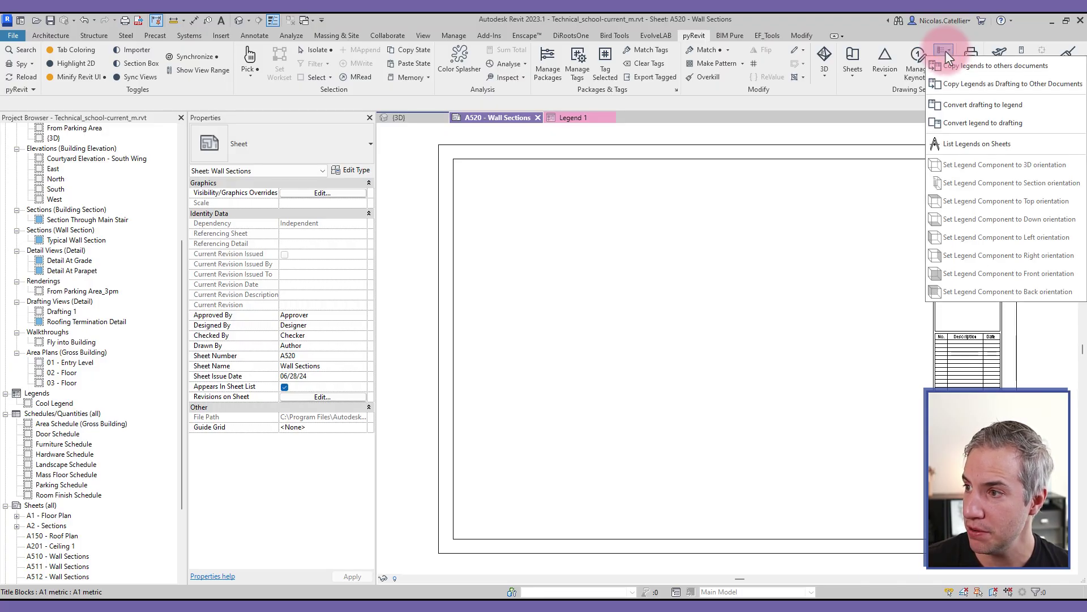
click(981, 66)
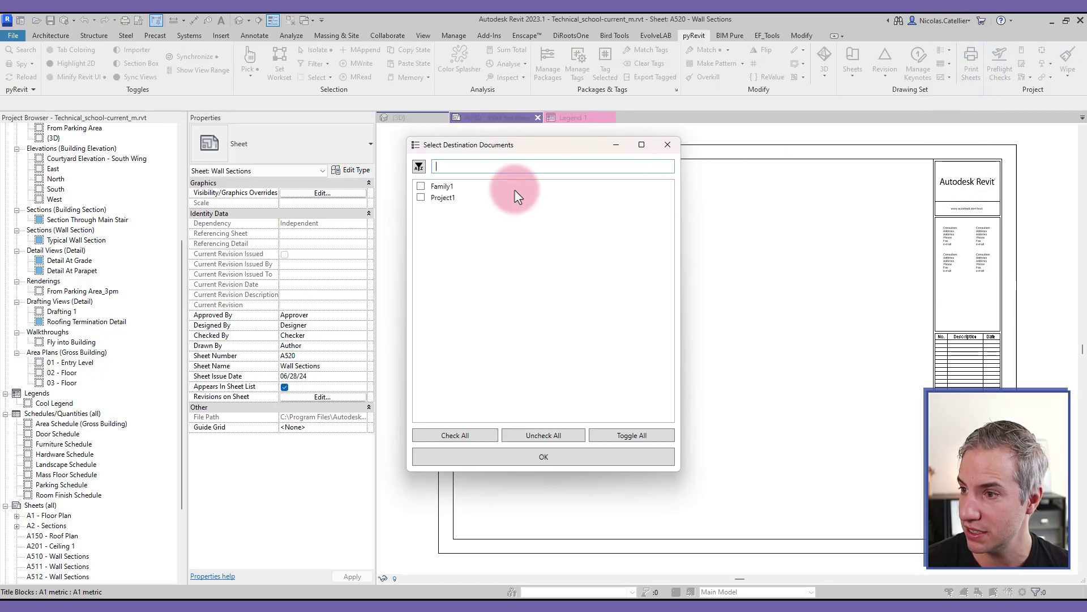
click(421, 199)
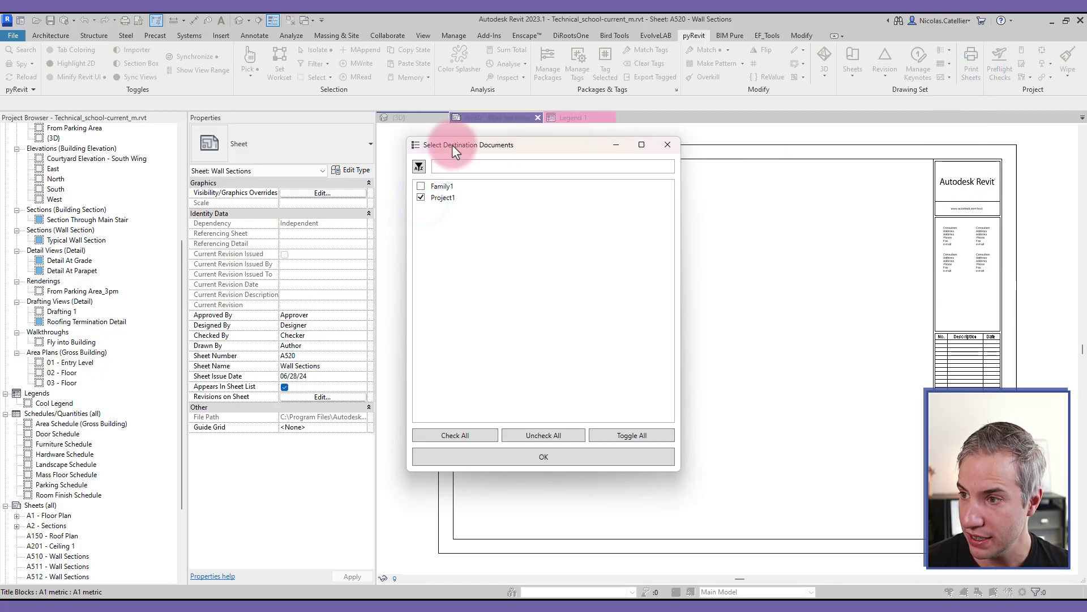
click(506, 461)
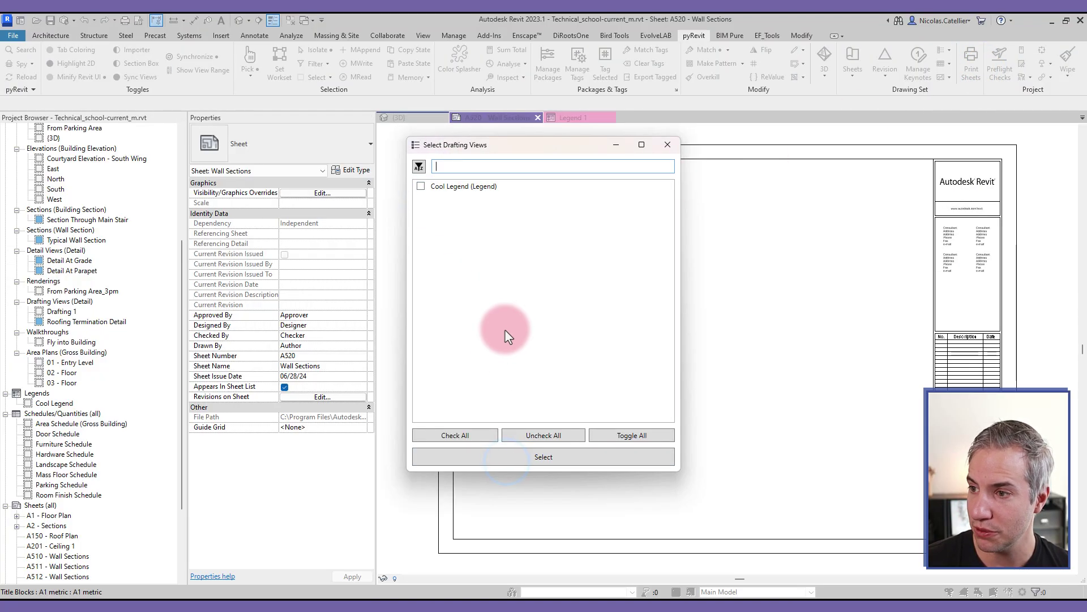
click(422, 186)
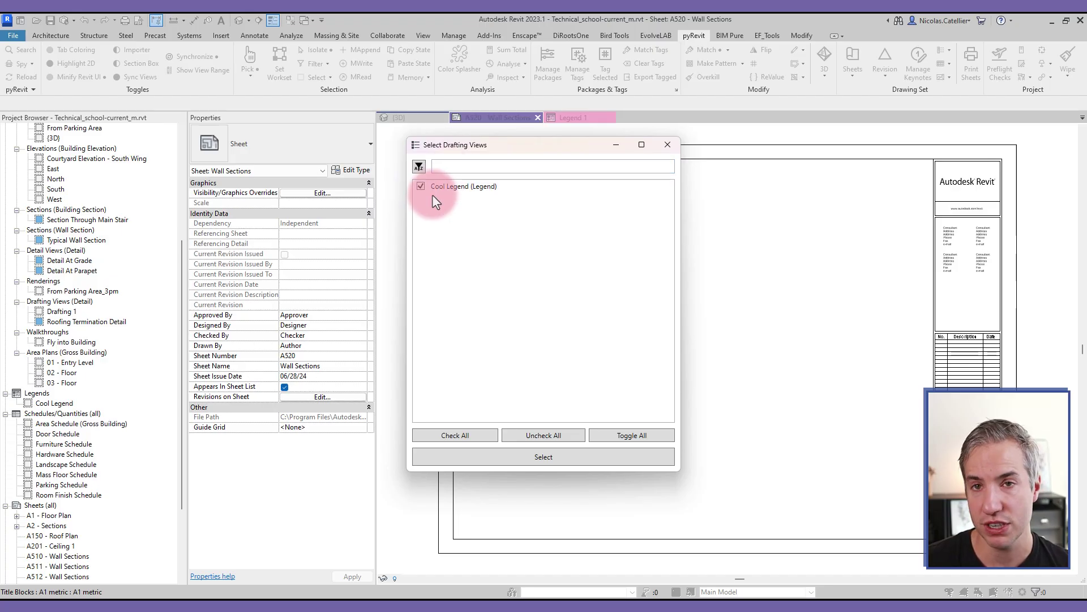
click(514, 463)
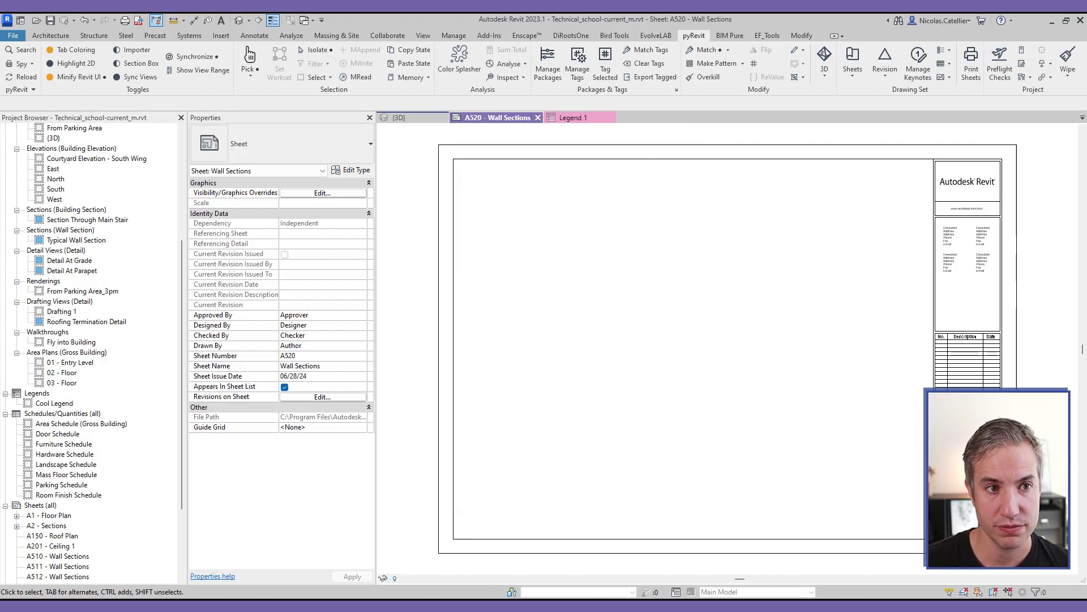
drag(351, 341, 314, 113)
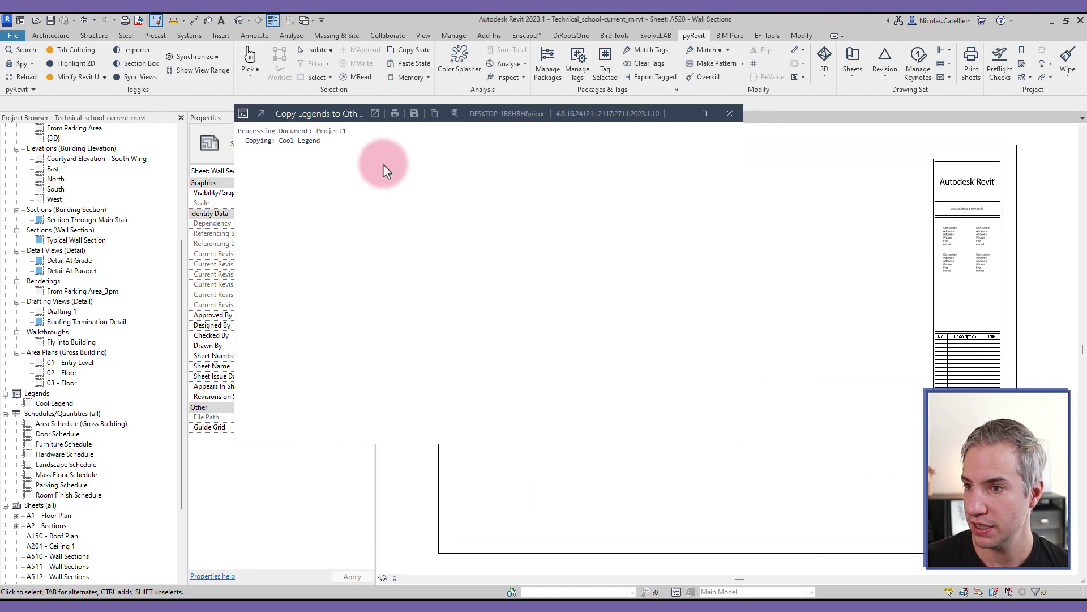
click(729, 113)
- Switch to Project1 and open the copied Cool Legend view
click(569, 117)
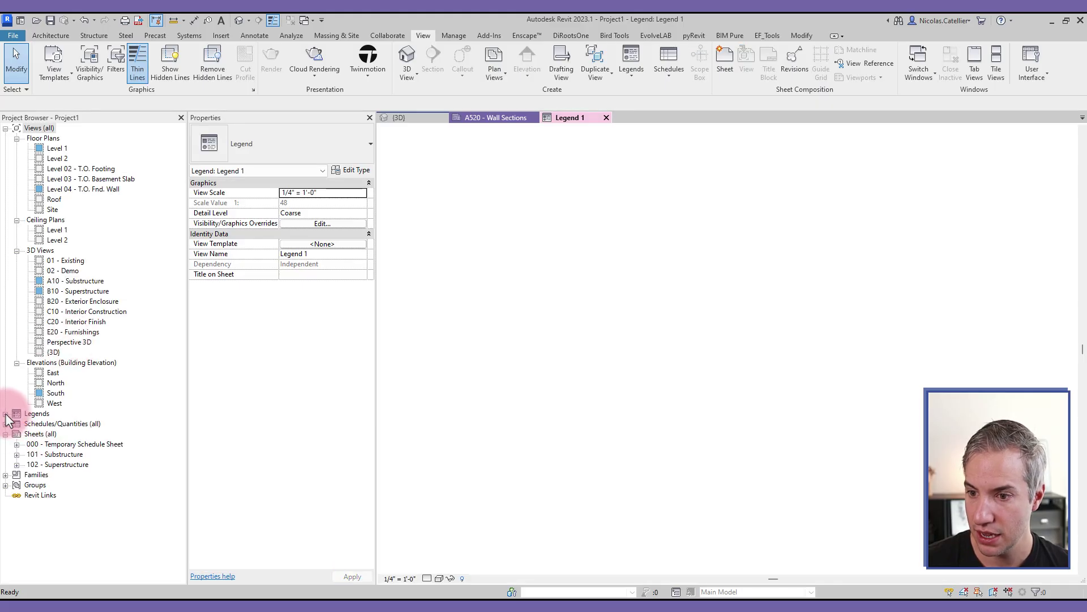
click(5, 414)
click(54, 425)
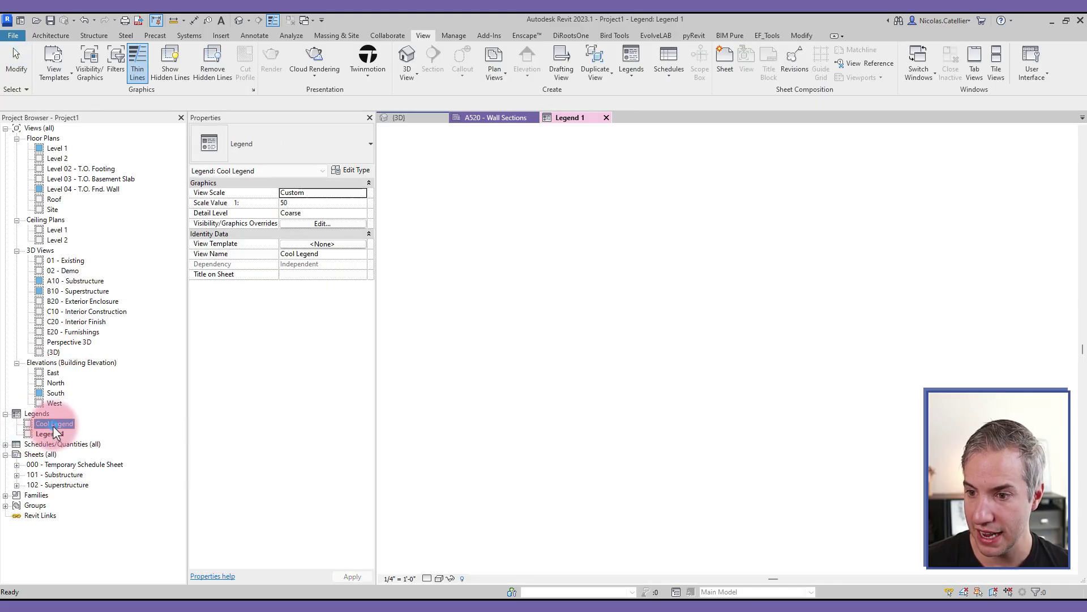
double_click(54, 425)
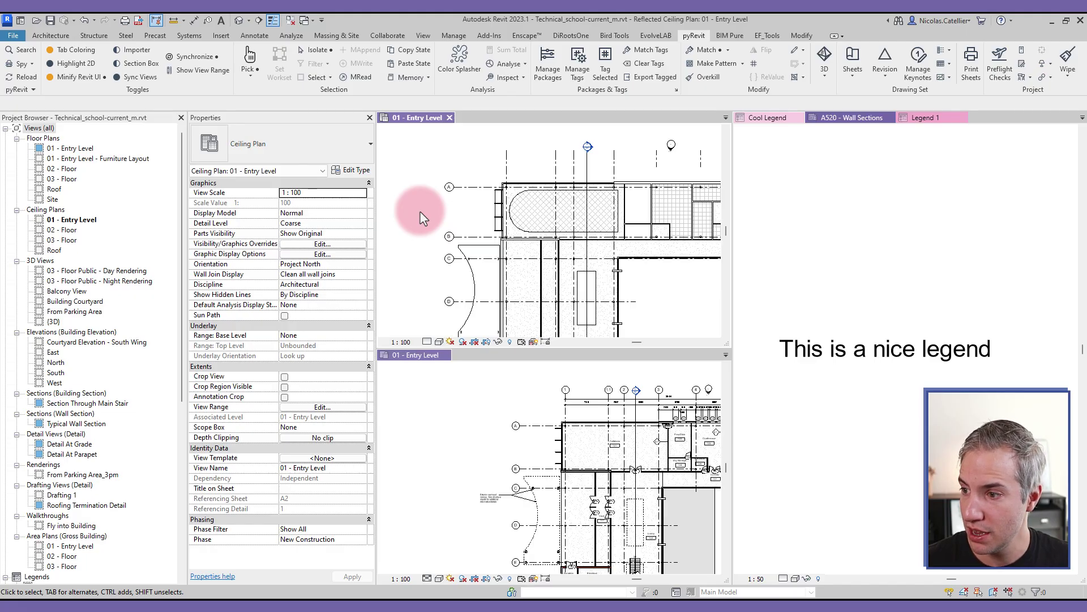
- Turn on Sync Views to synchronize the zoom of the Entry Level ceiling plan and floor plan
scroll(468, 207, down, 2)
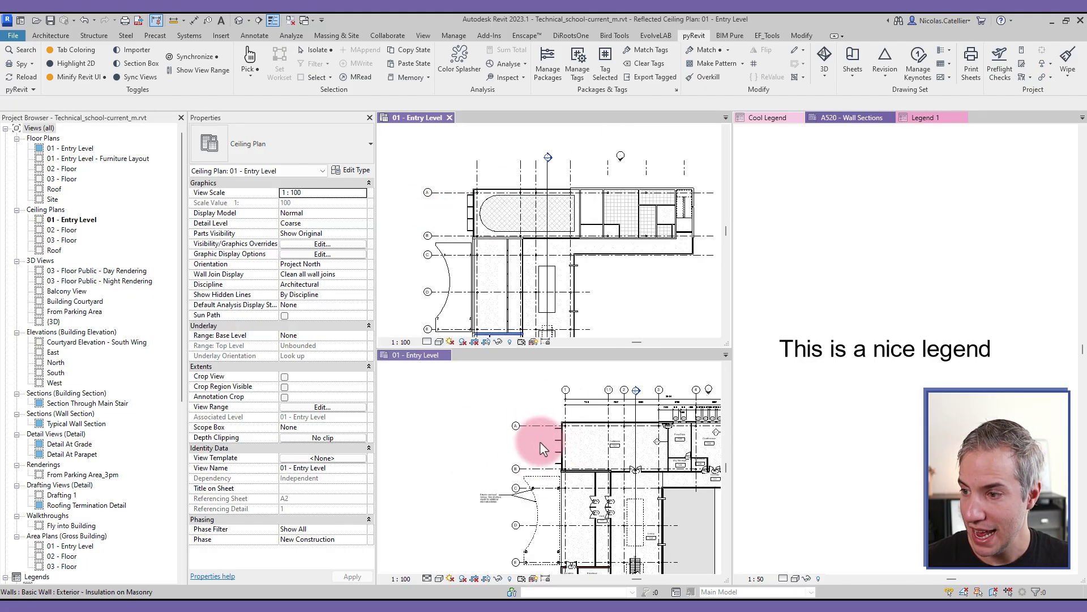
scroll(494, 250, up, 2)
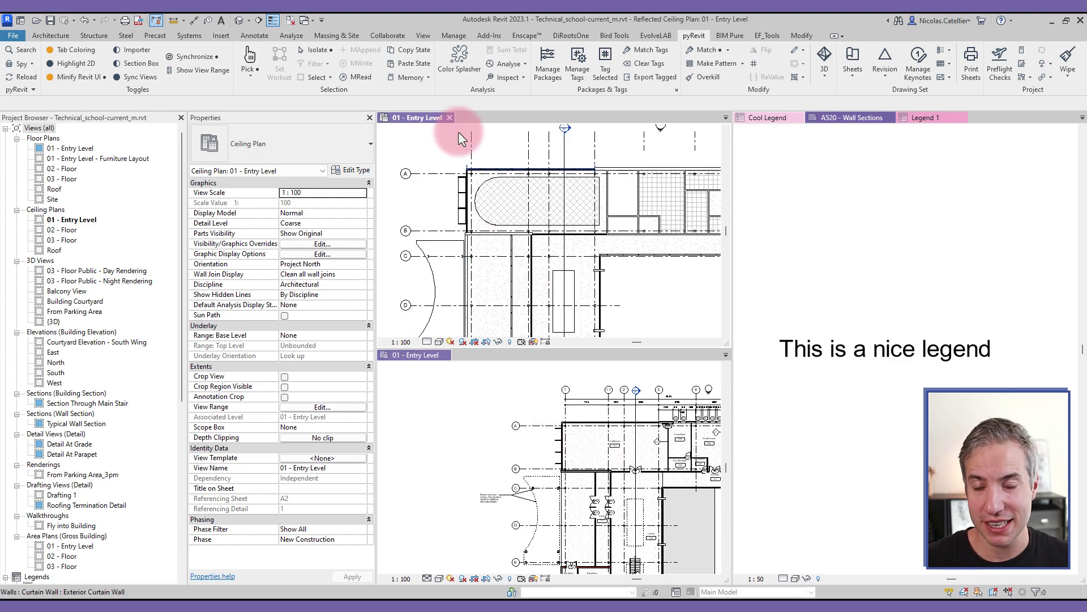
scroll(512, 215, up, 2)
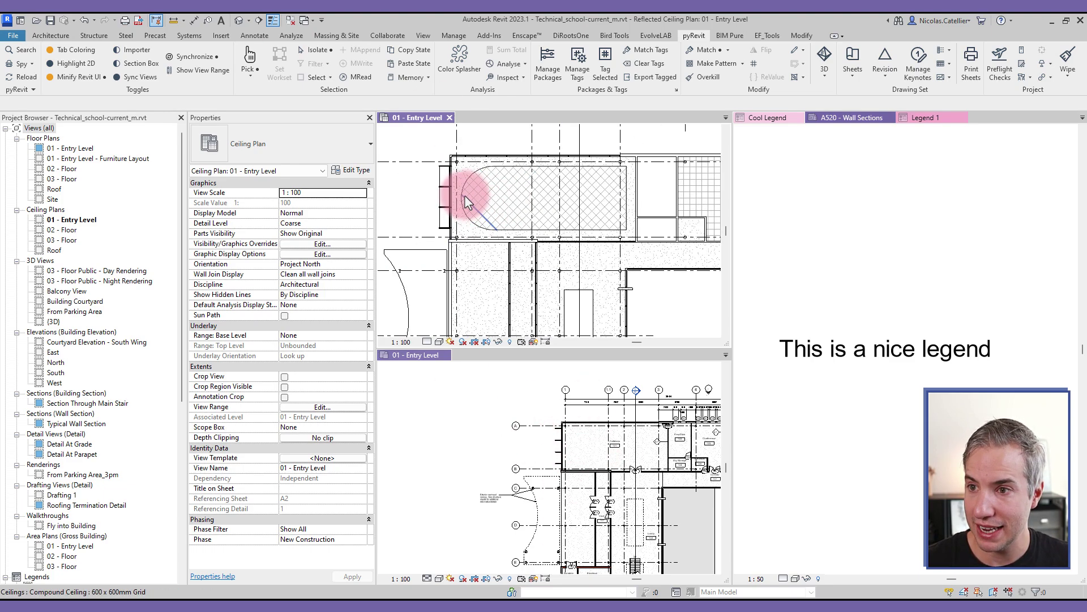
click(129, 78)
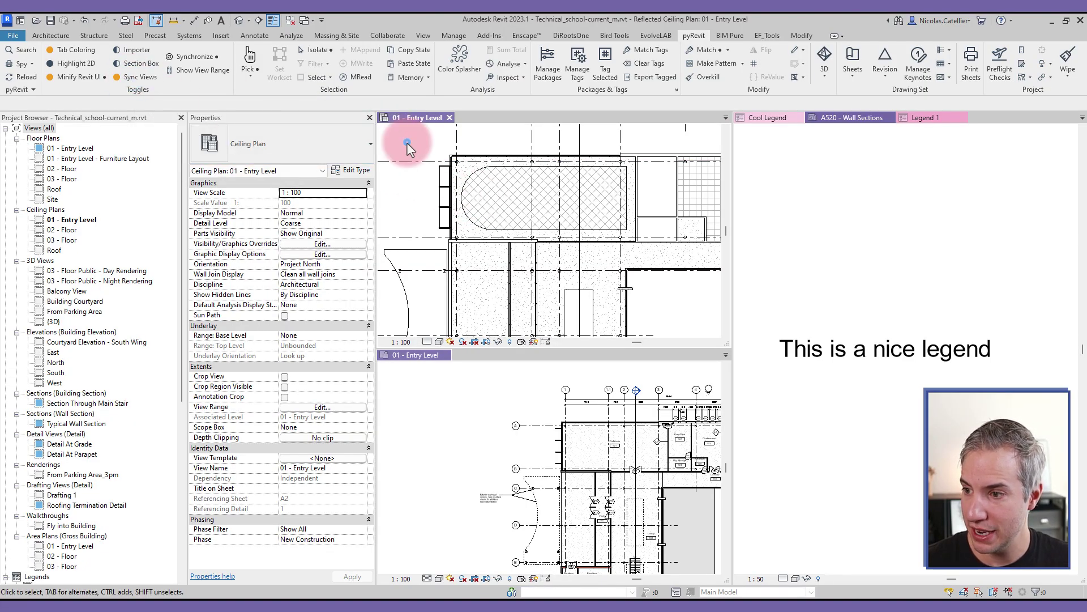
- Zoom the Entry Level ceiling plan, zoom the floor plan to door tag 121, and activate each in turn to check the view syncing
scroll(439, 192, up, 2)
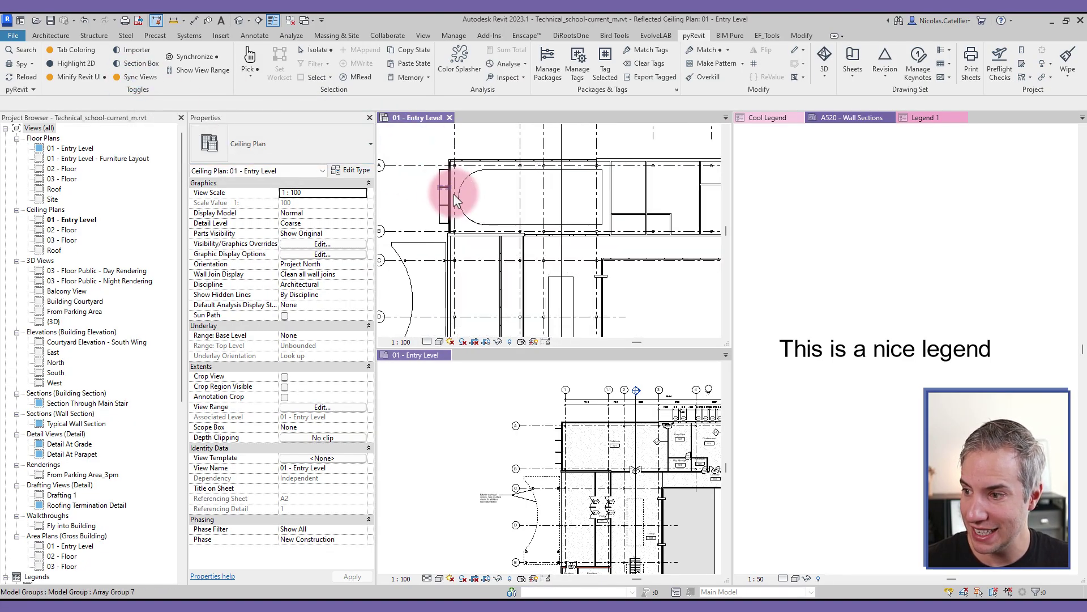
click(456, 417)
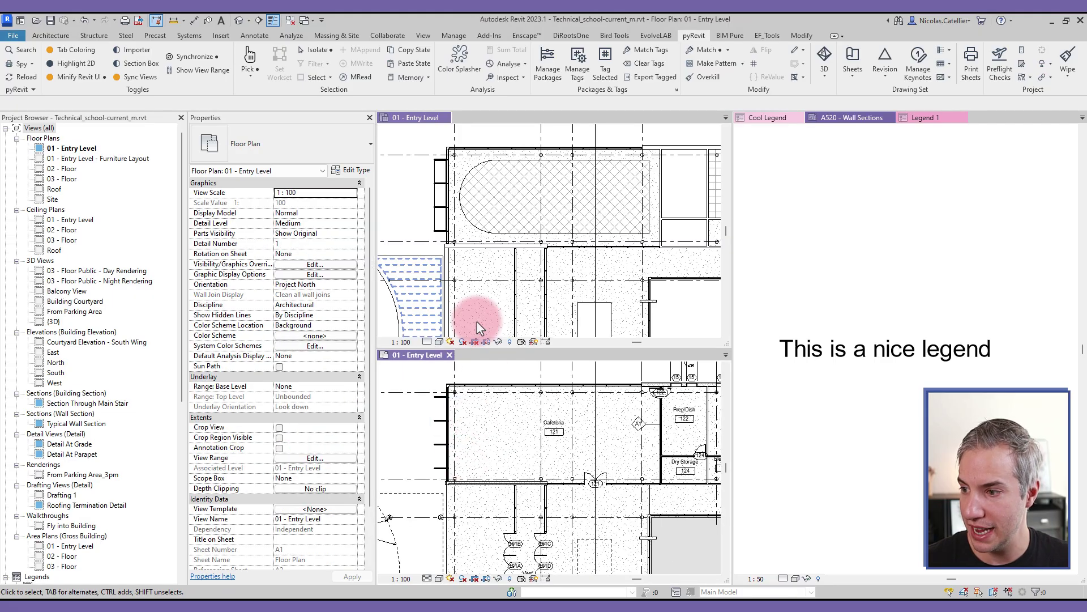
scroll(589, 473, up, 8)
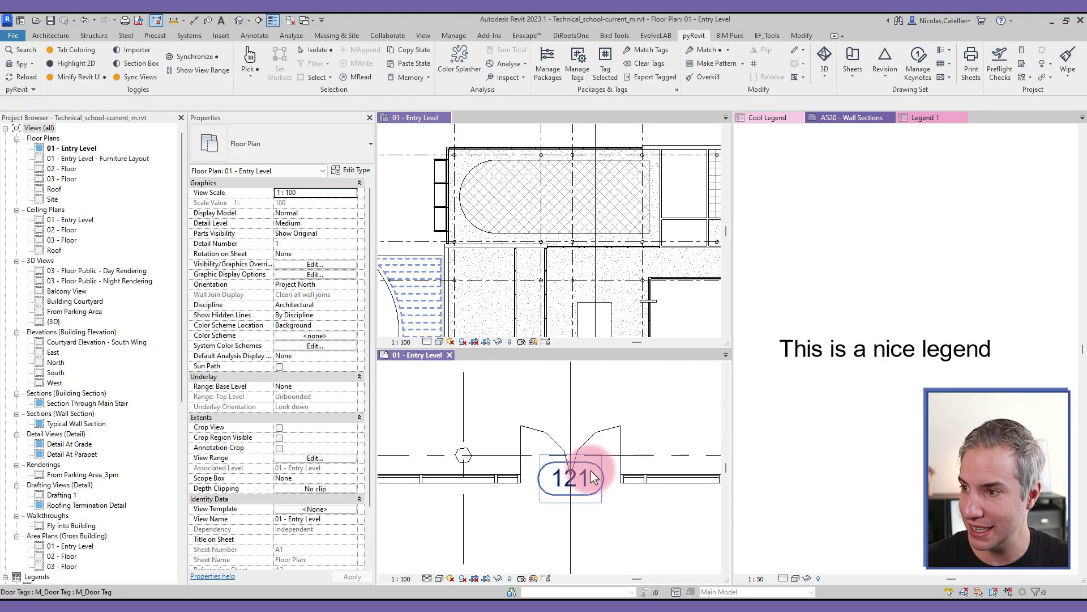
click(624, 267)
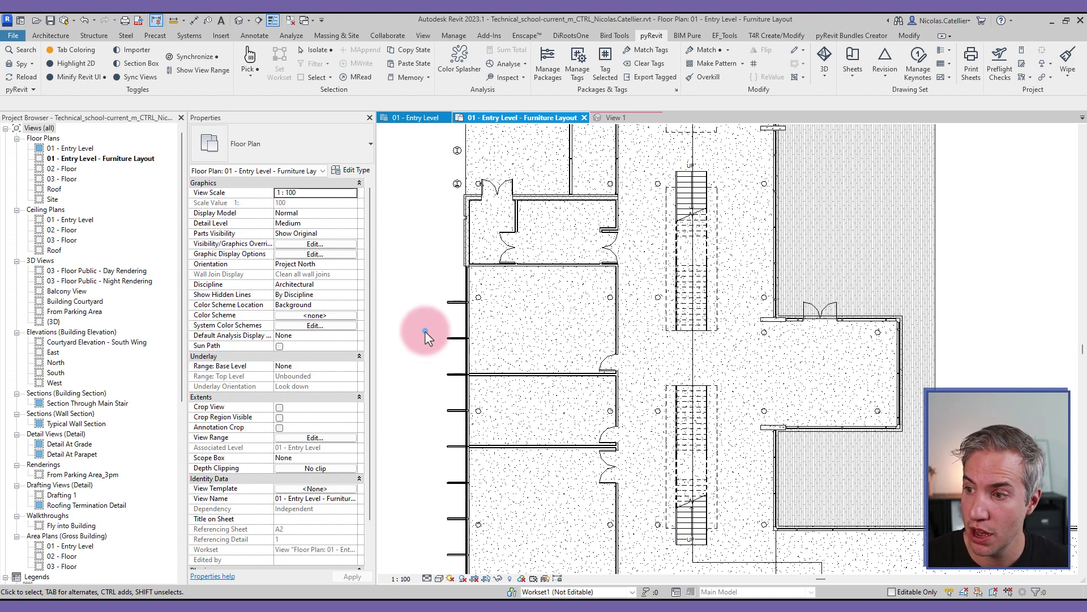
- Check who created the horizontal 138 mm partition wall in the Furniture Layout plan using Who Created Selected Element?
scroll(439, 329, up, 4)
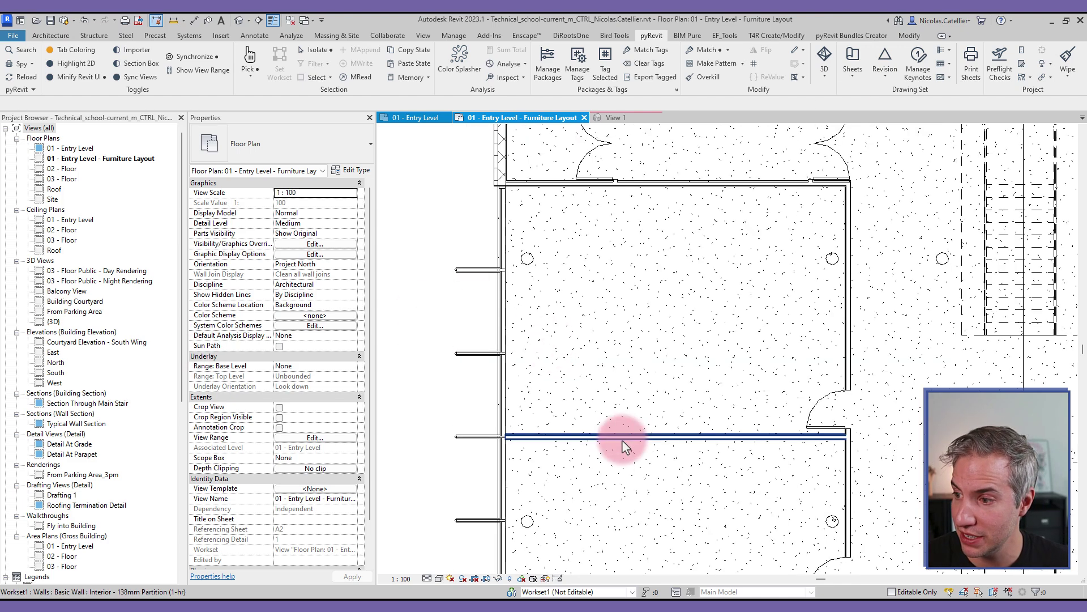
click(519, 440)
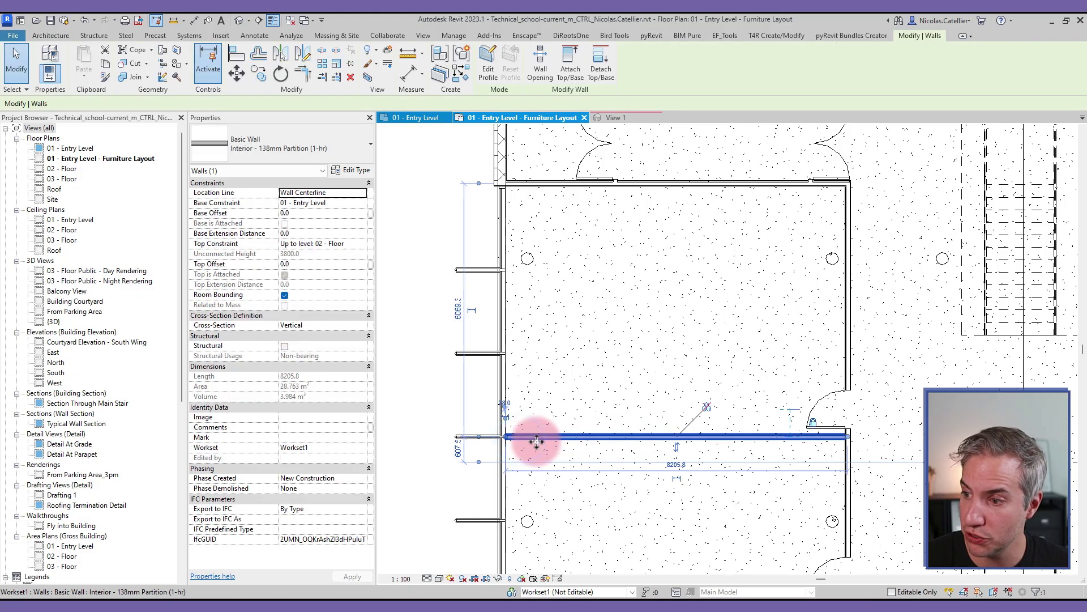
click(650, 36)
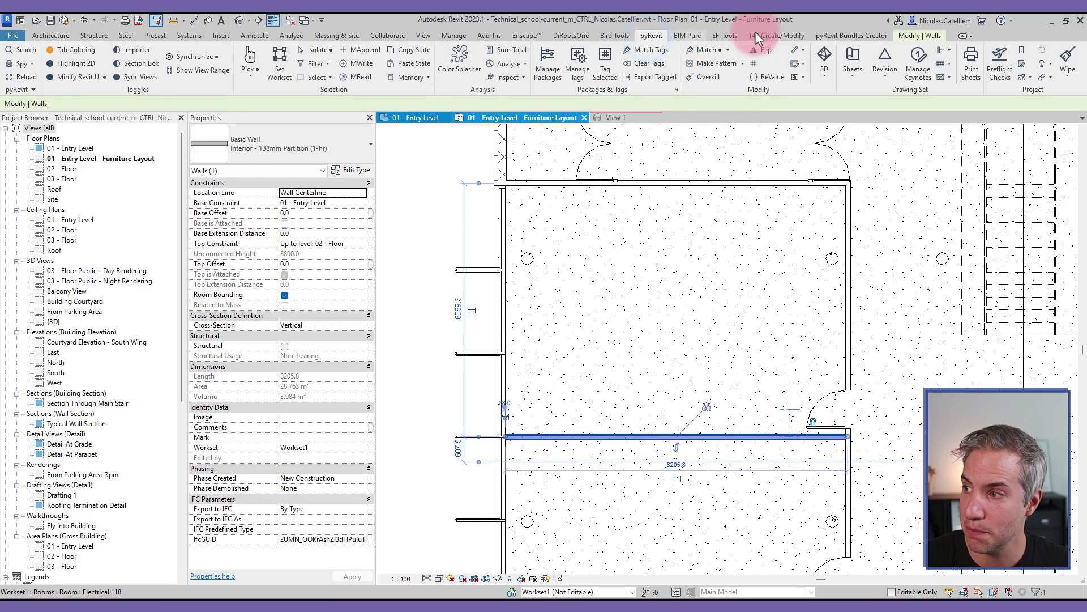
click(1030, 78)
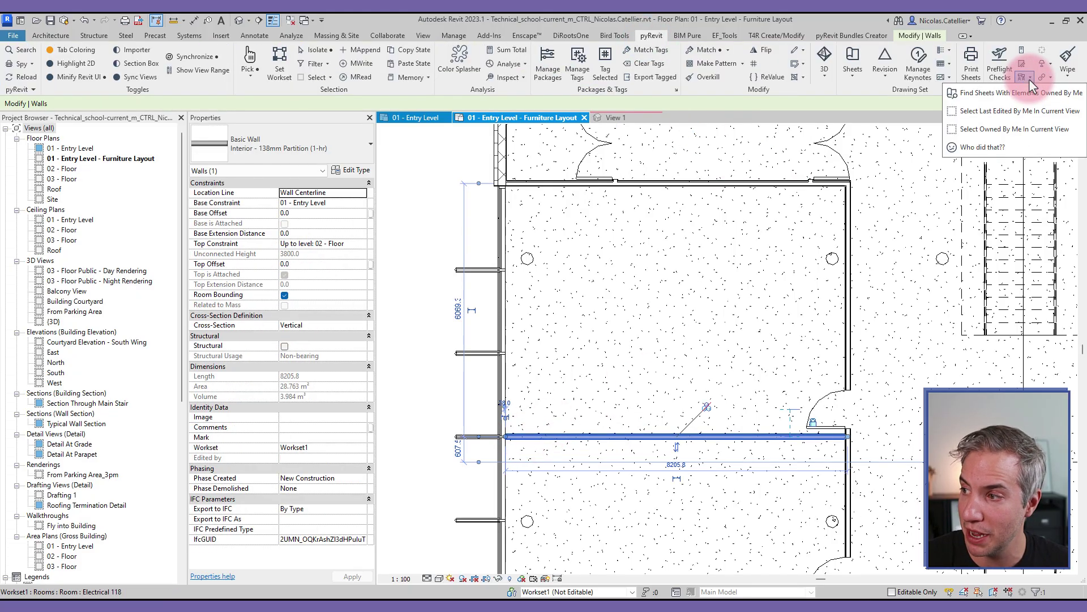
click(983, 150)
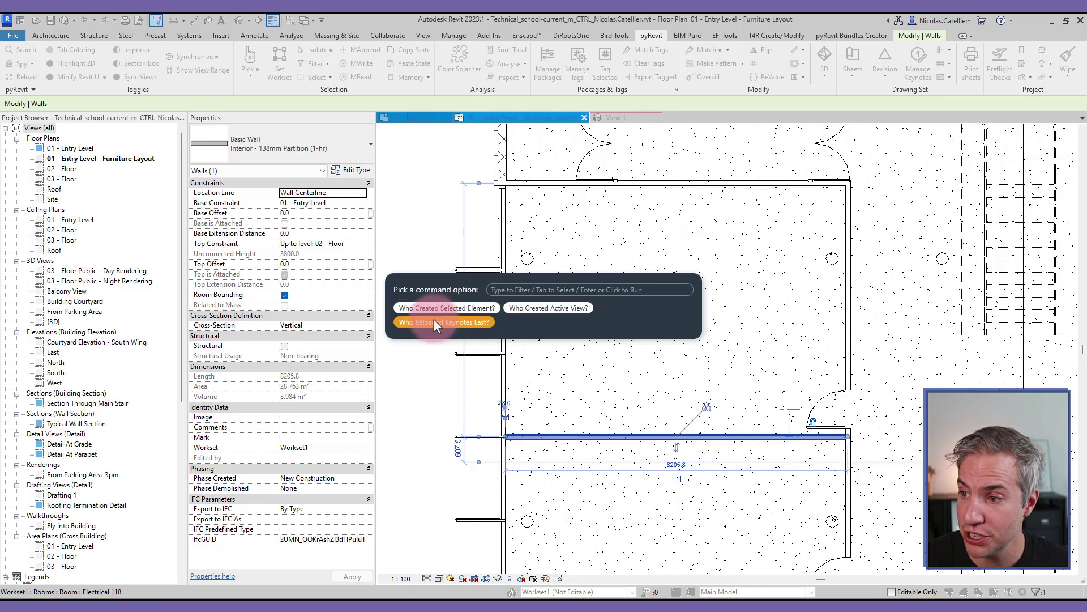
click(416, 309)
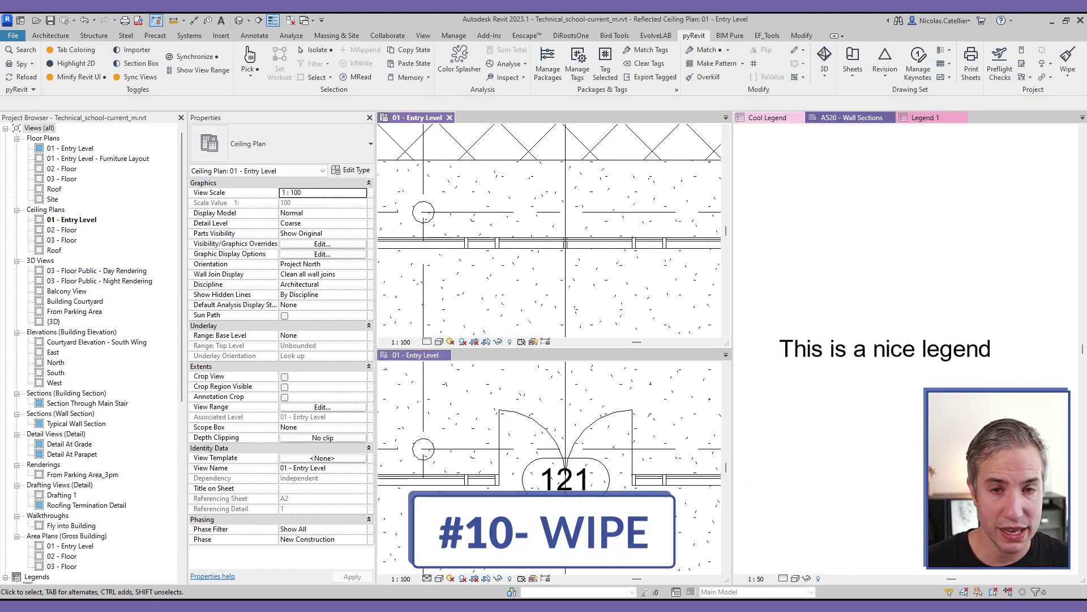
- Review the available Wipe commands for cleaning up the model without running any of them
click(597, 441)
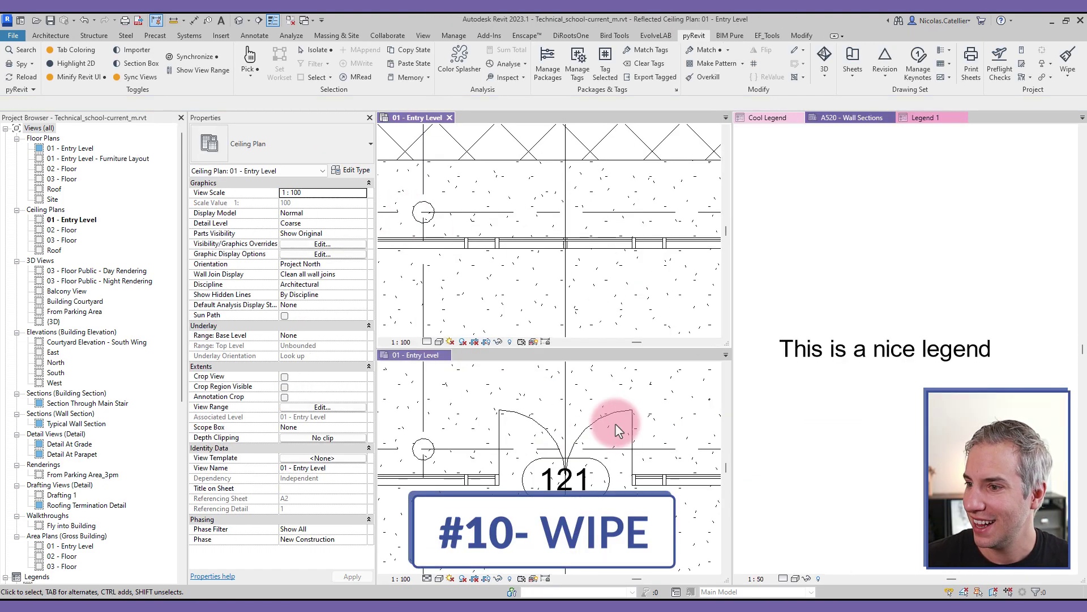
click(1068, 64)
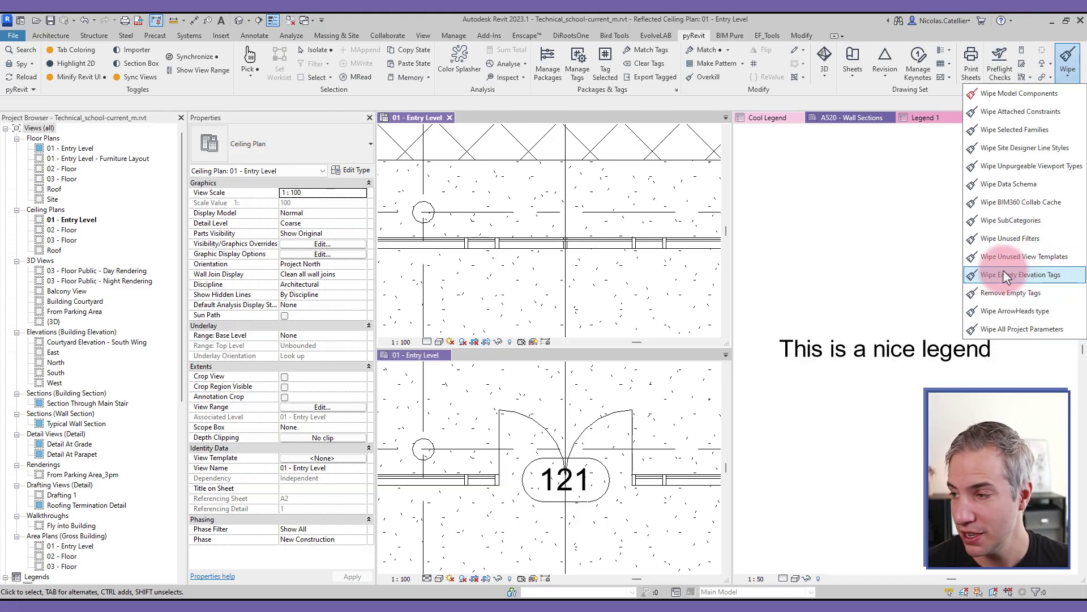
click(1042, 225)
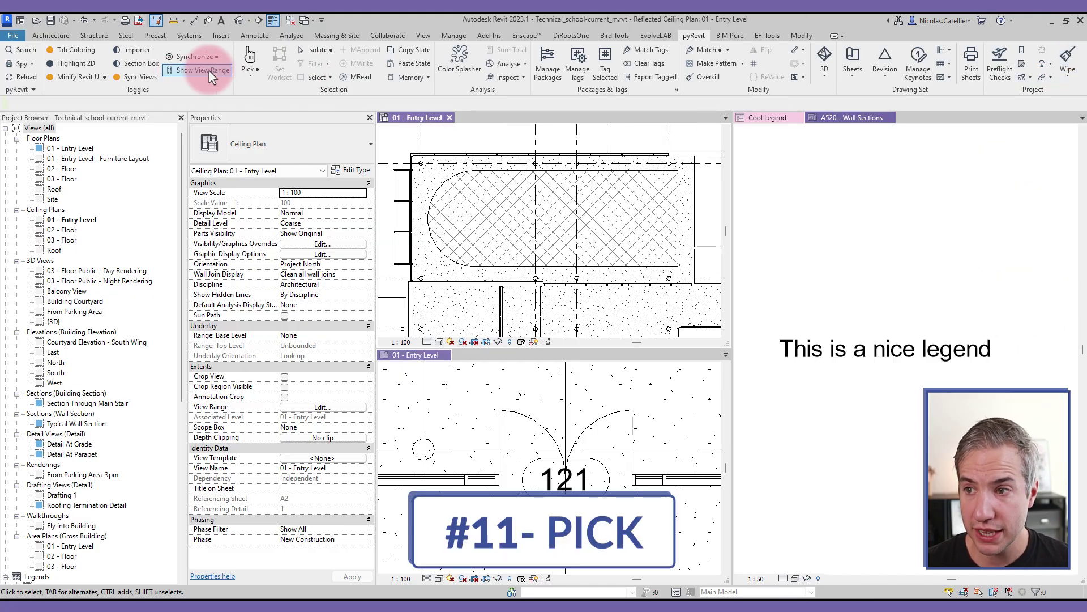
- Use Pick limited to Doors to select the doors across the visible area of the Entry Level floor plan
click(252, 59)
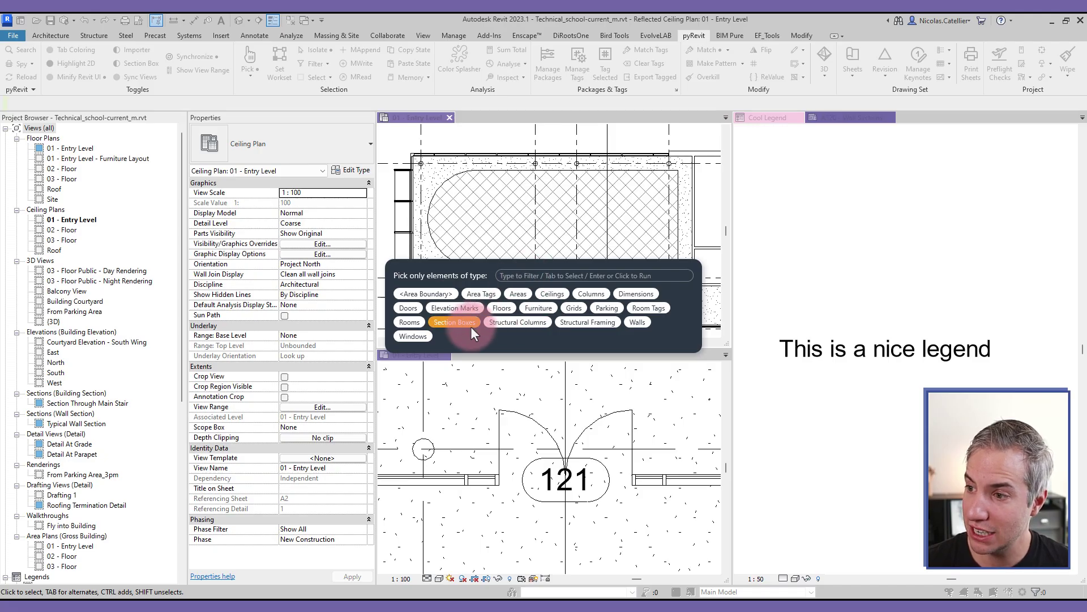
click(408, 309)
click(448, 377)
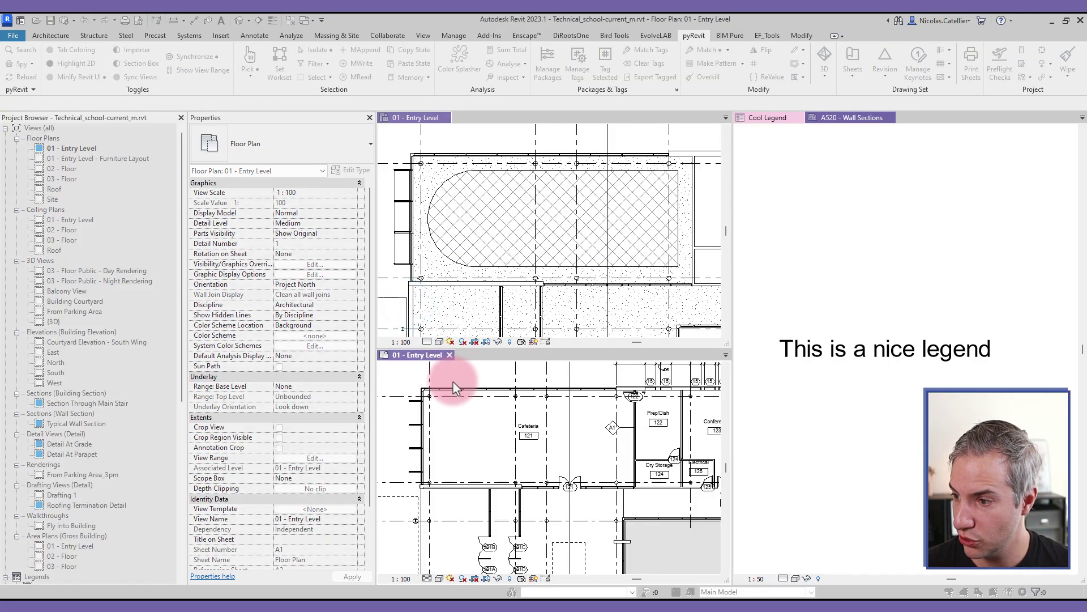
drag(443, 376, 721, 566)
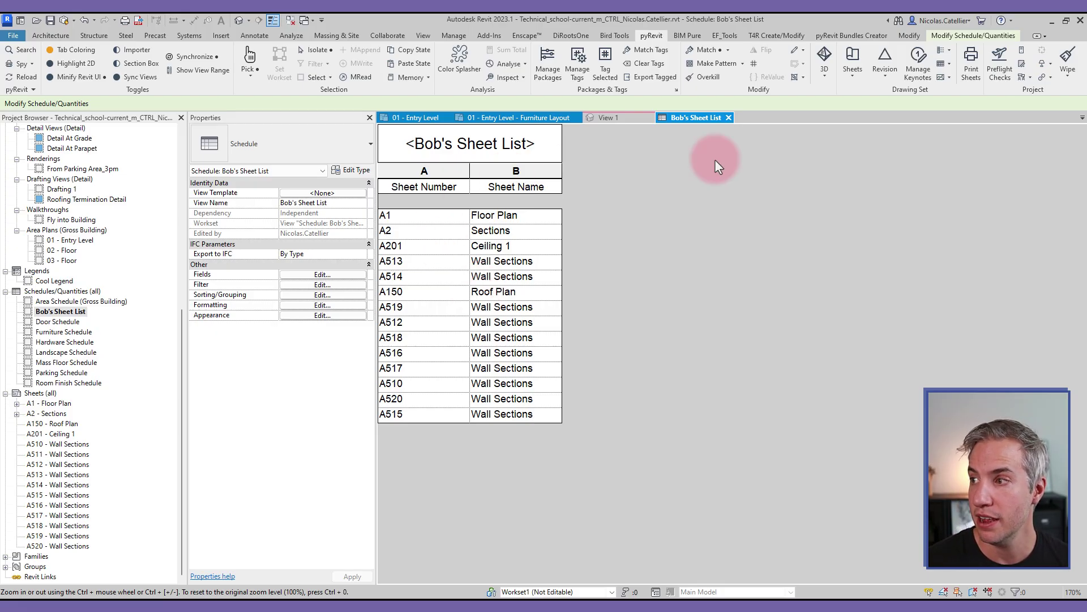
- Set up Print Sheets with Bob's Sheet List as the sheet index and the Combine Into One PDF option
click(974, 79)
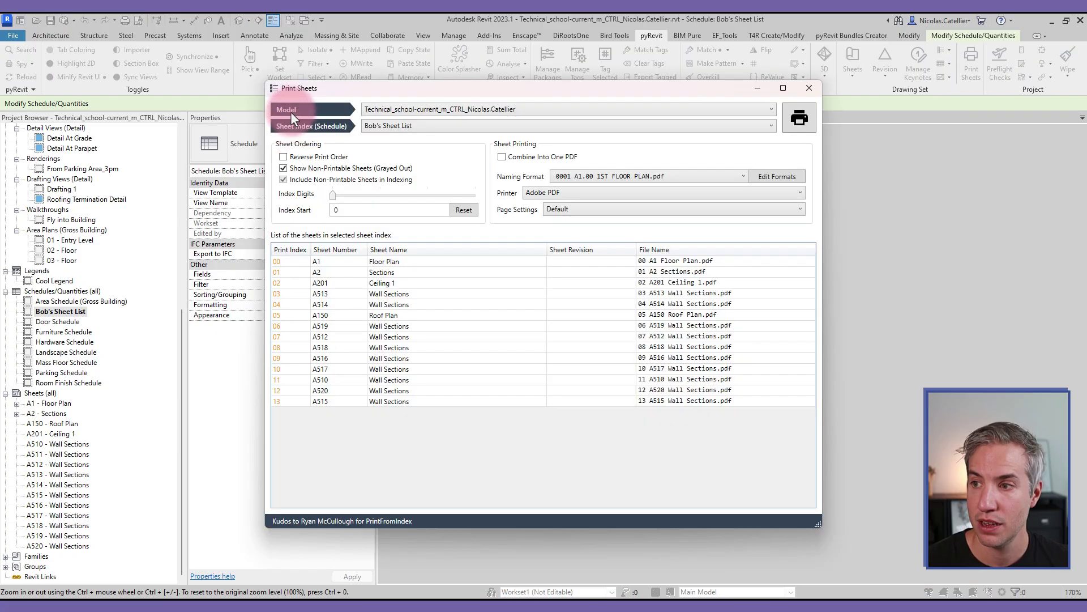
click(367, 126)
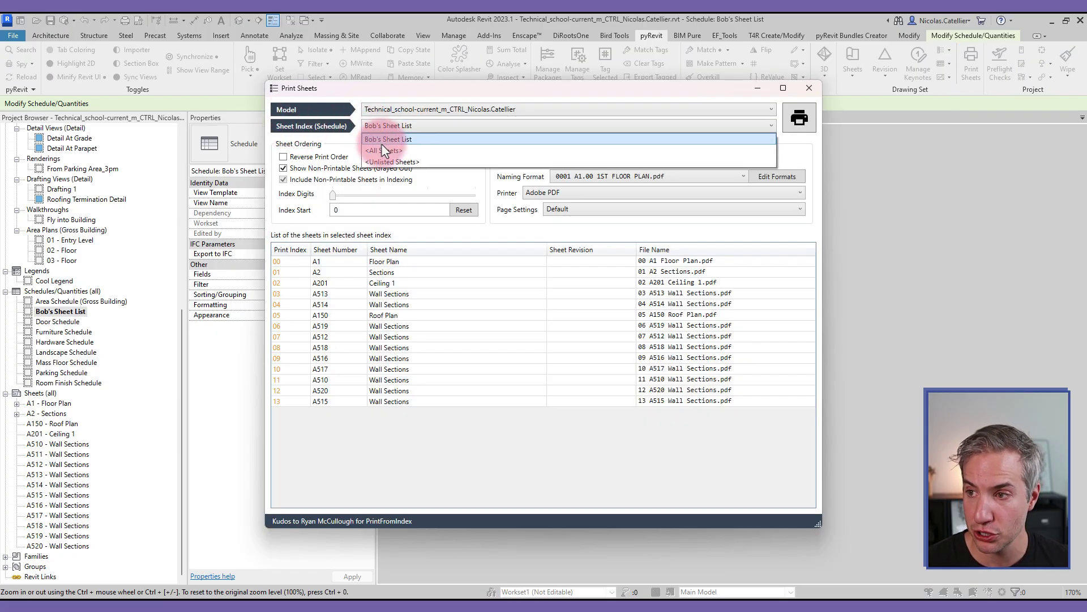
click(375, 140)
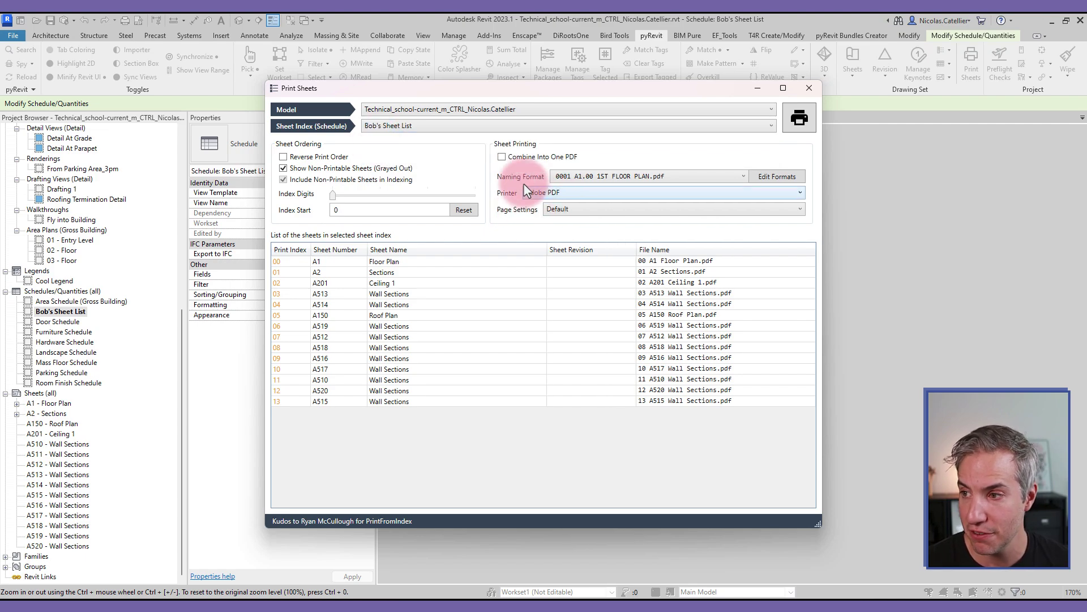
click(501, 158)
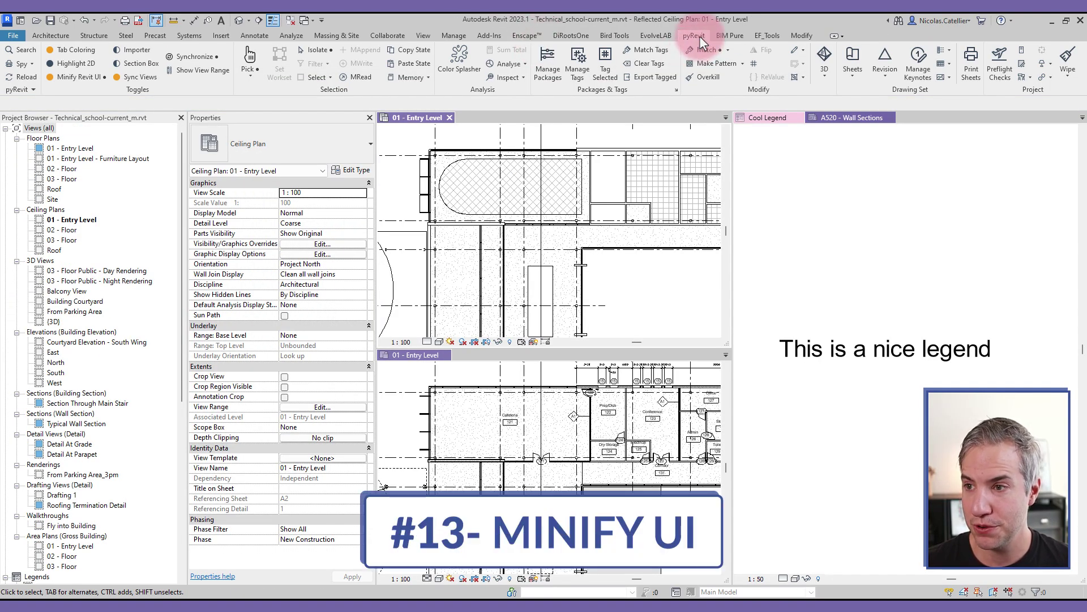
- Turn off Minify UI and mark the Steel and Analyze tabs for hiding in its configuration
click(66, 77)
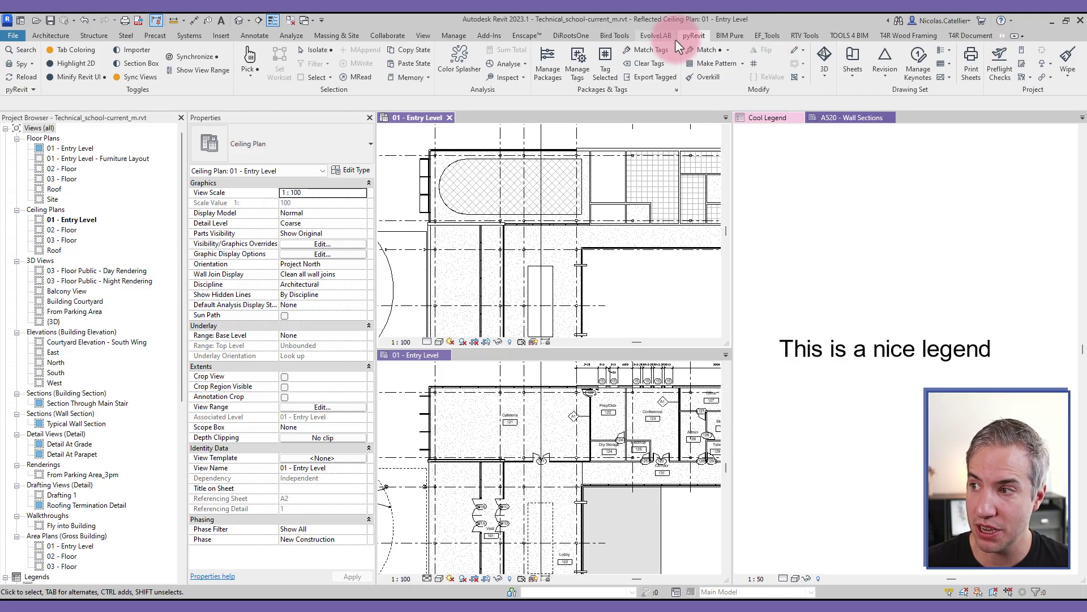
shift+click(79, 81)
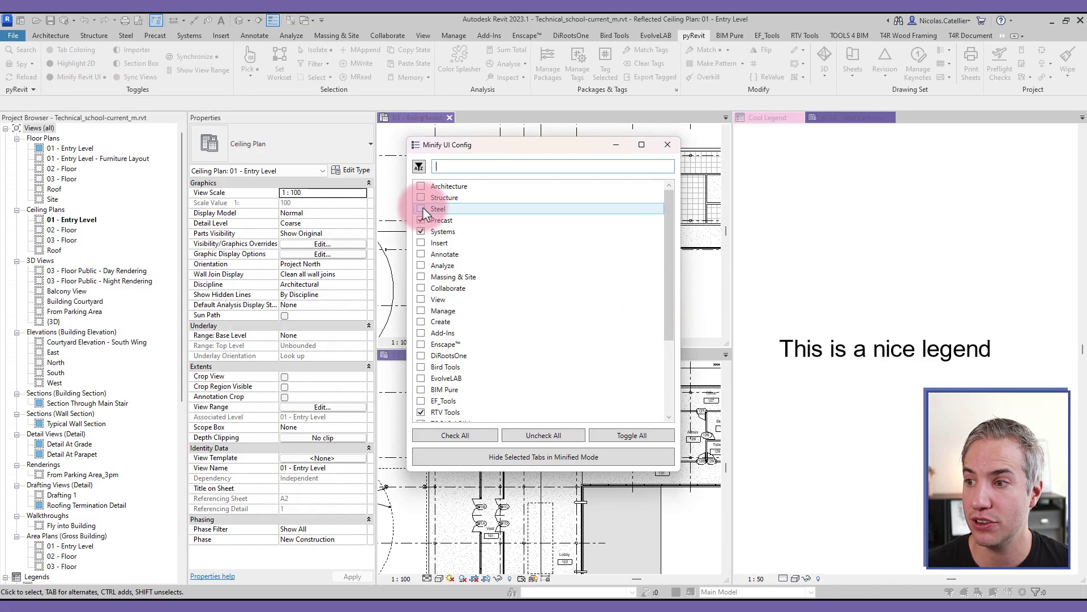
click(422, 207)
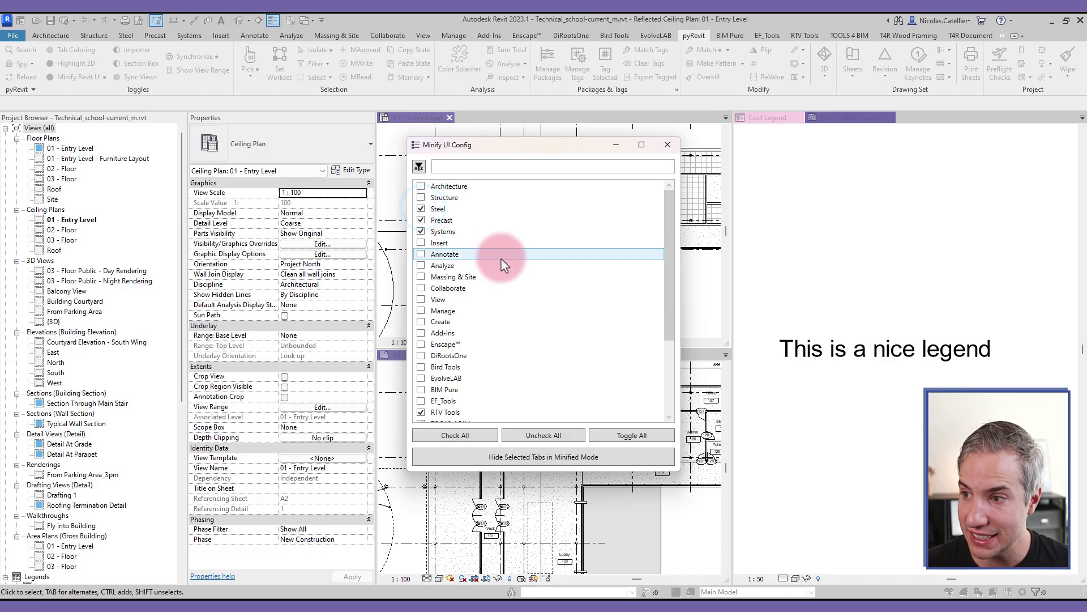
scroll(493, 256, down, 4)
scroll(481, 260, up, 4)
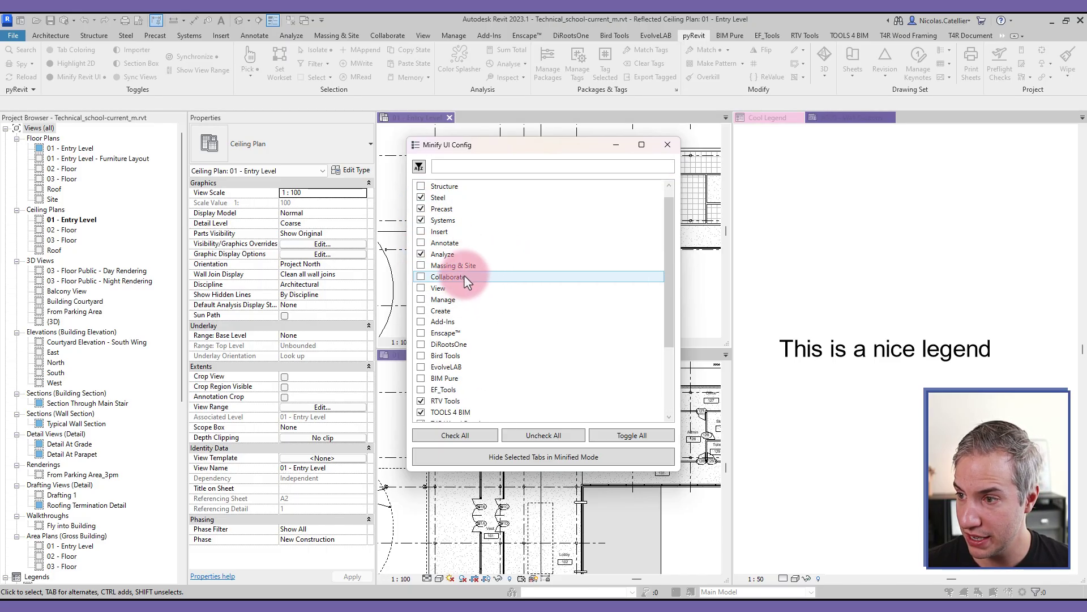
- Add EvolveLAB to the tabs hidden in minified mode, save the selection, and turn Minify UI on
scroll(464, 277, down, 3)
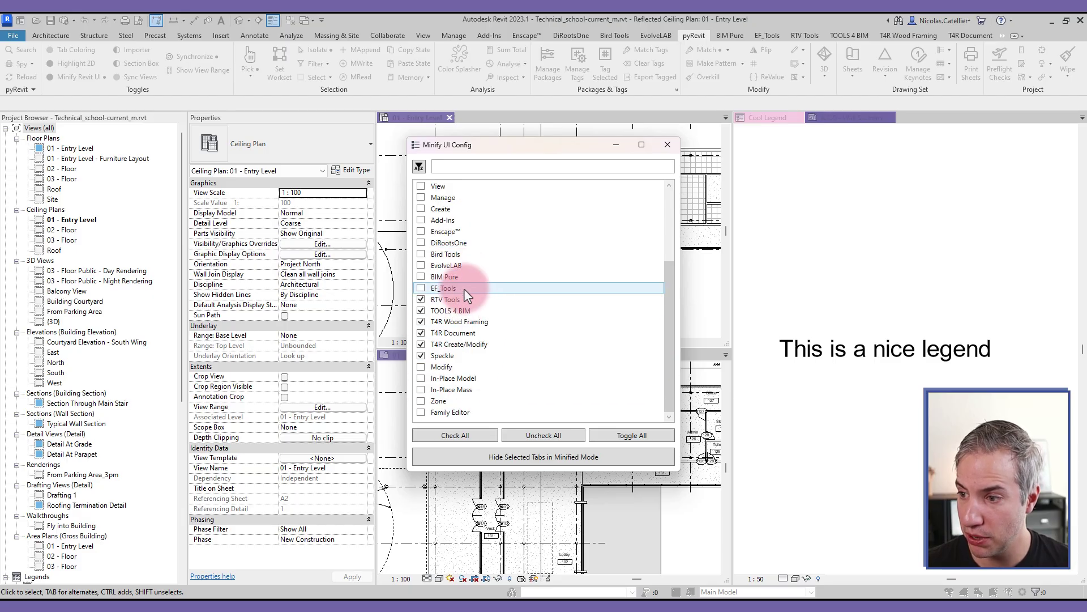
click(421, 265)
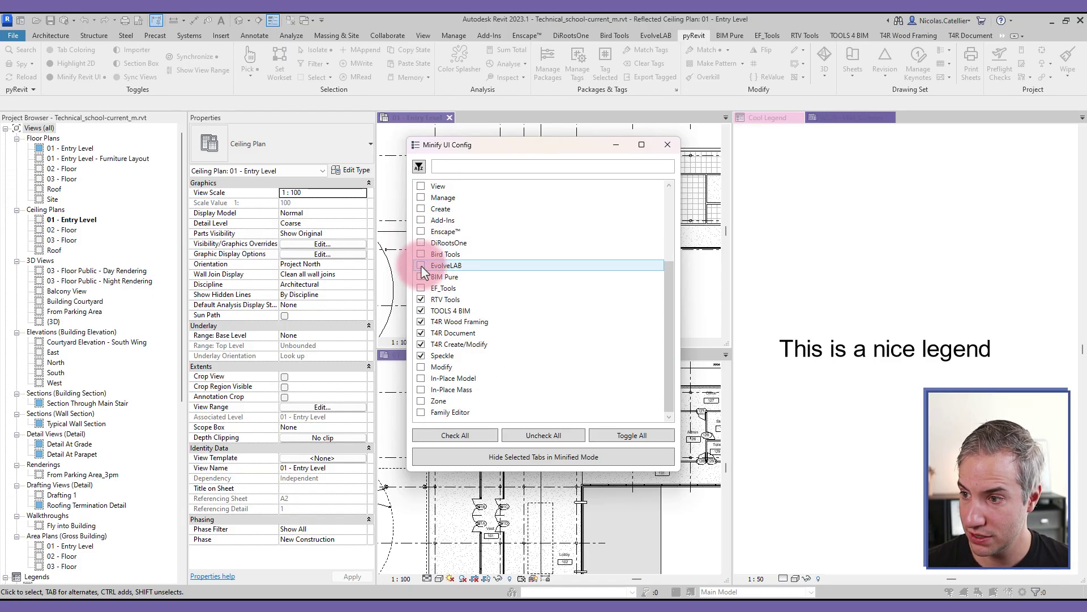
click(484, 457)
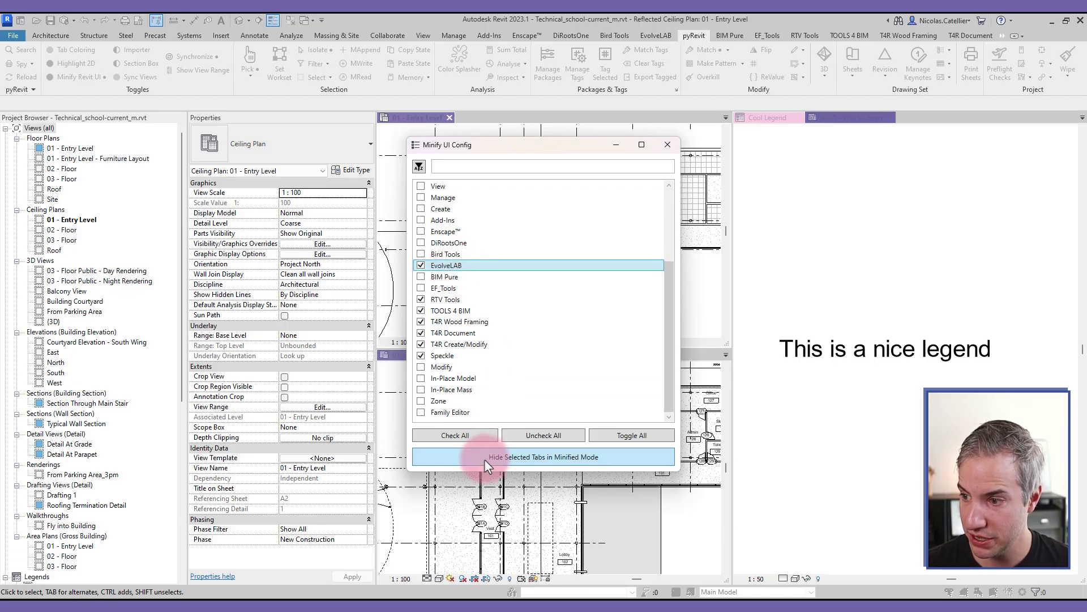
click(515, 460)
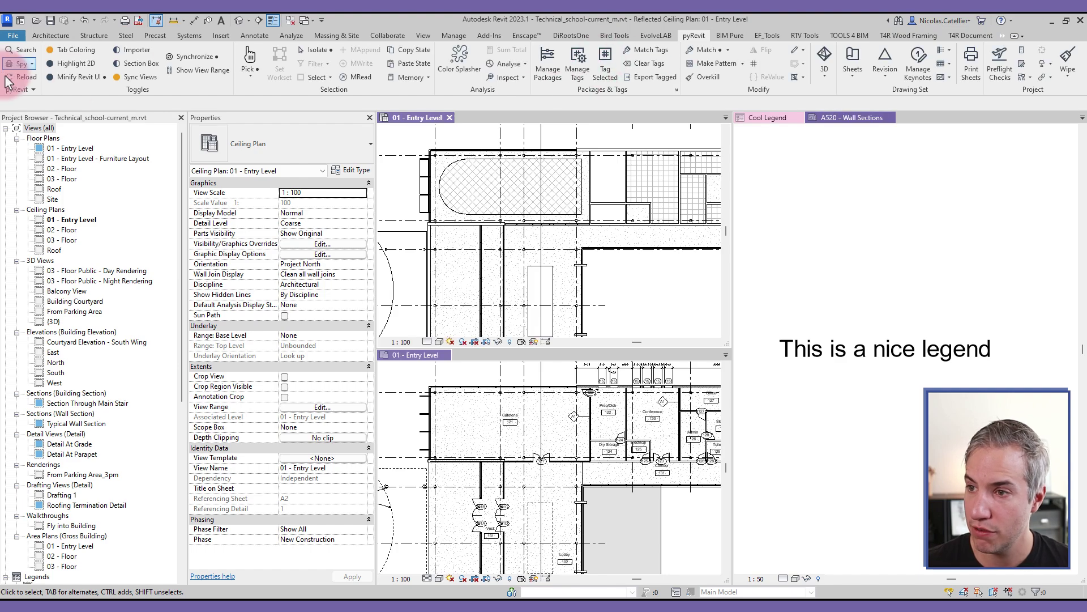
click(69, 81)
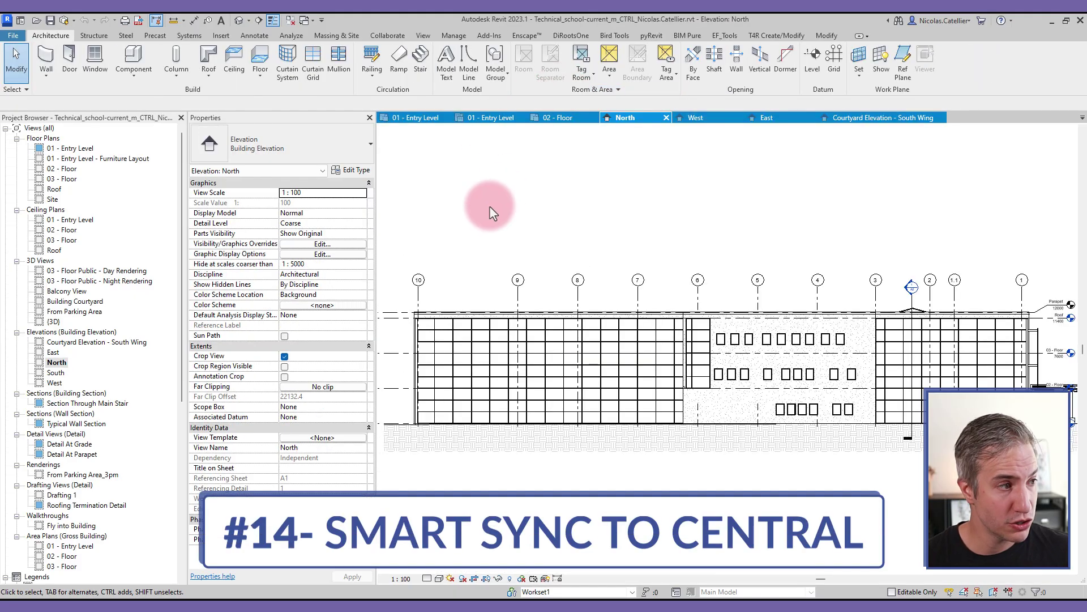
- Synchronize the model to central with the pyRevit Synchronize tool, choosing "Close them, but reopen them right after" for the open views
click(652, 35)
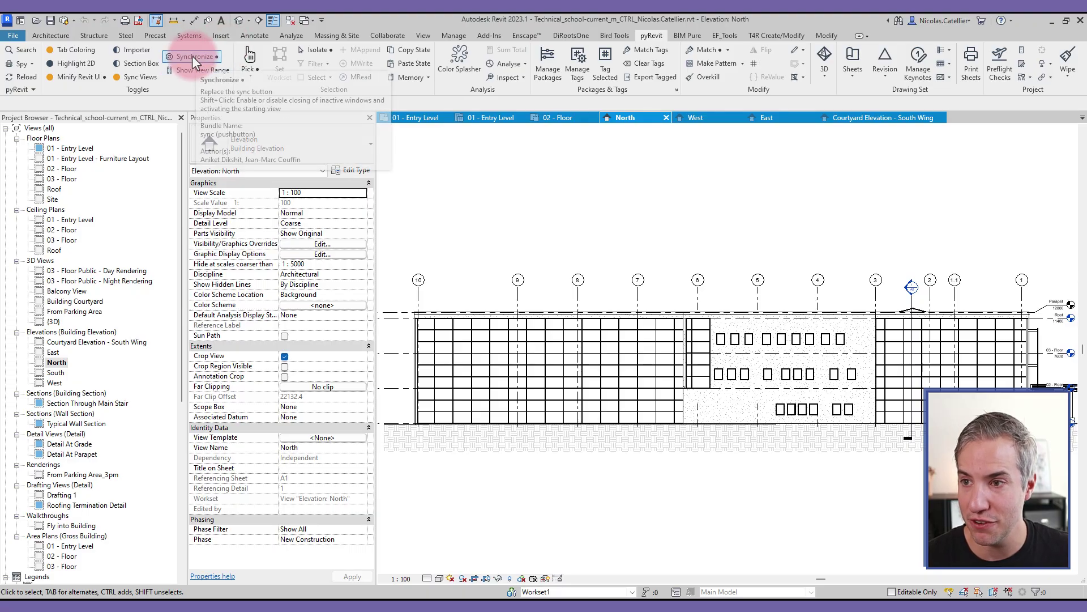
click(194, 58)
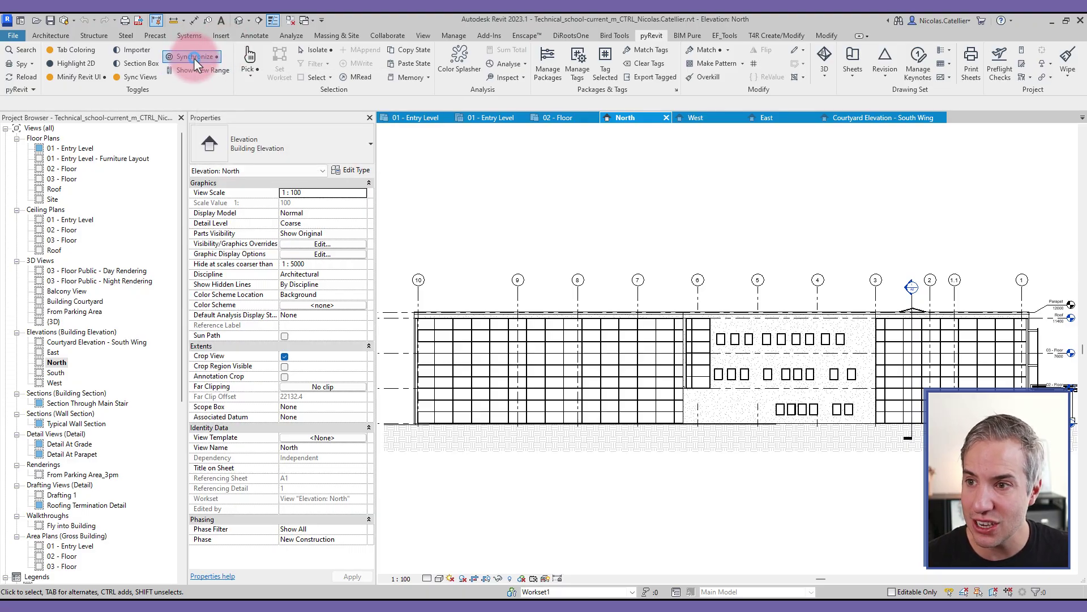
click(504, 313)
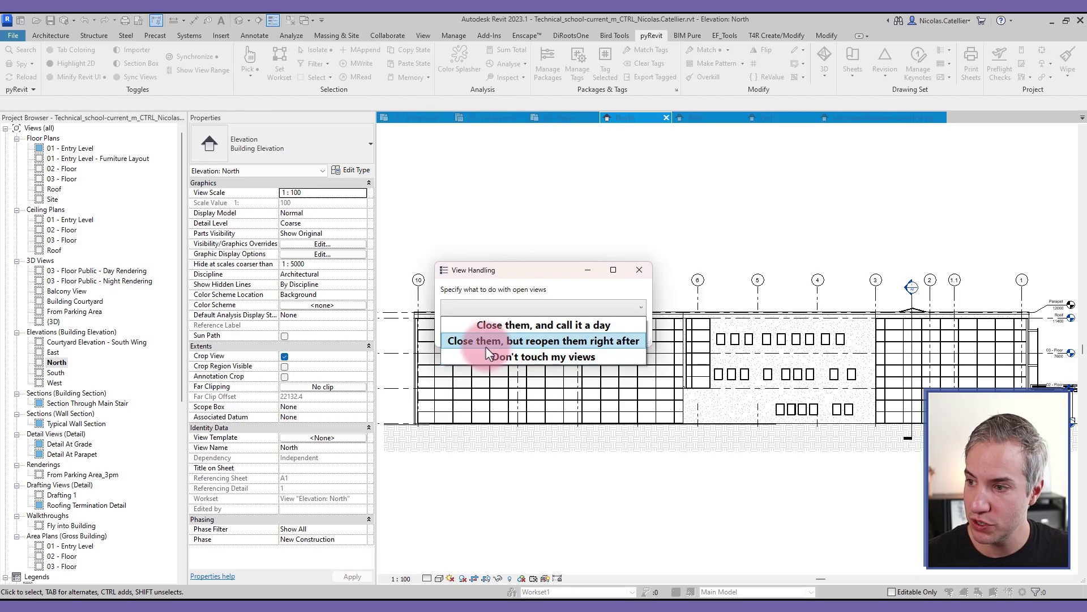
click(612, 343)
click(542, 336)
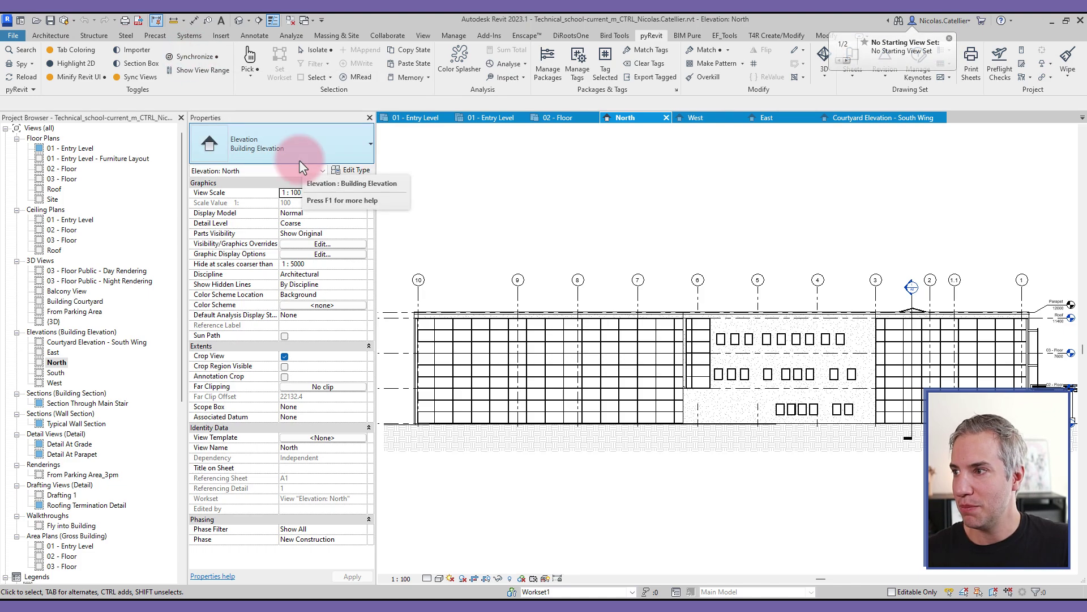
click(847, 62)
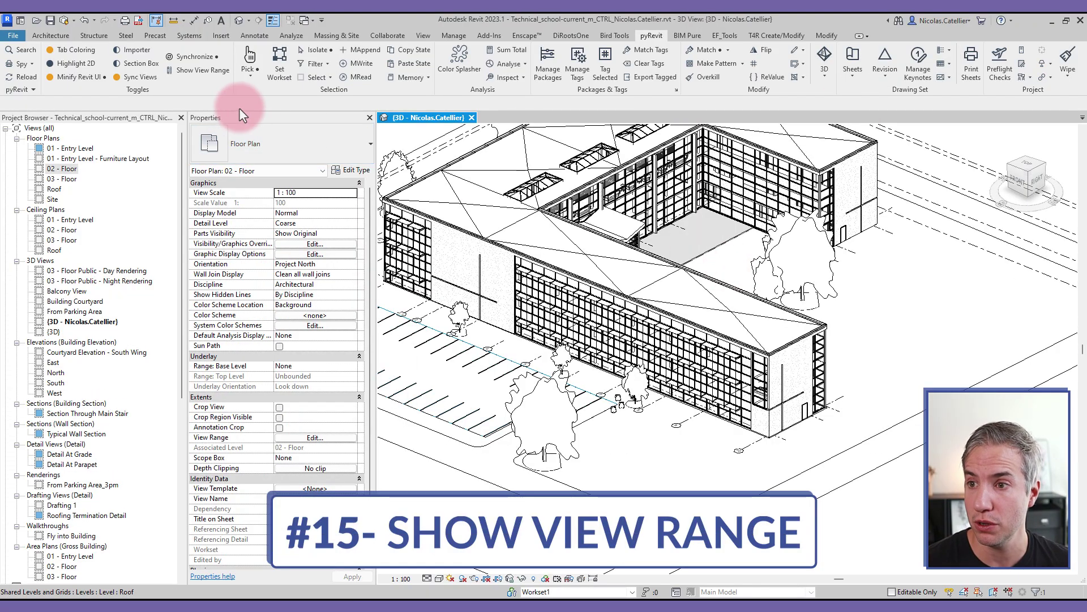
- Show the view range planes of the 02 - Floor plan in the 3D view and inspect them at the building corner
click(196, 70)
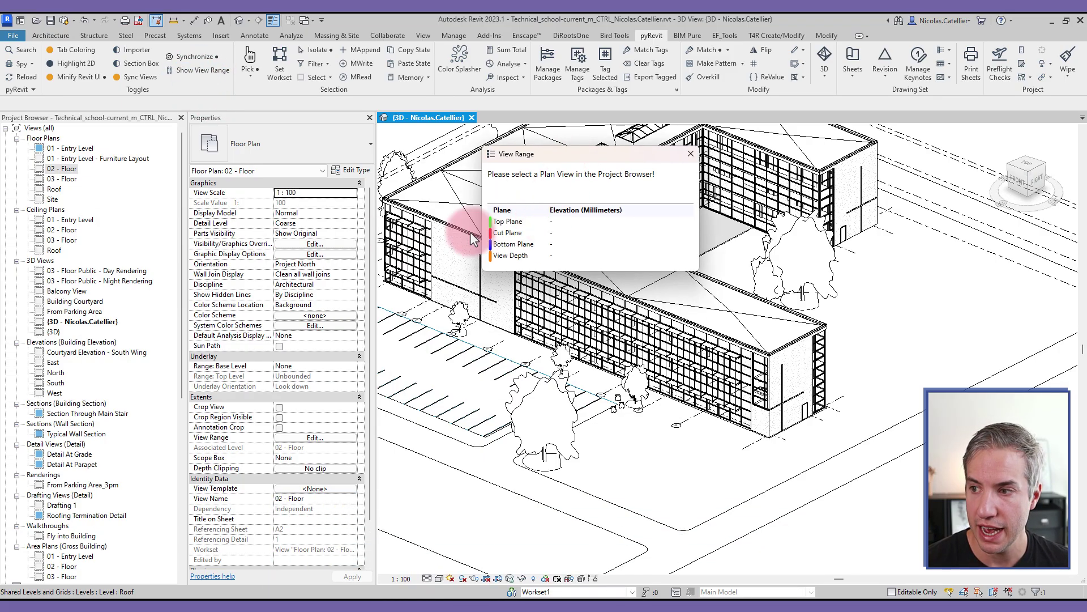
click(67, 168)
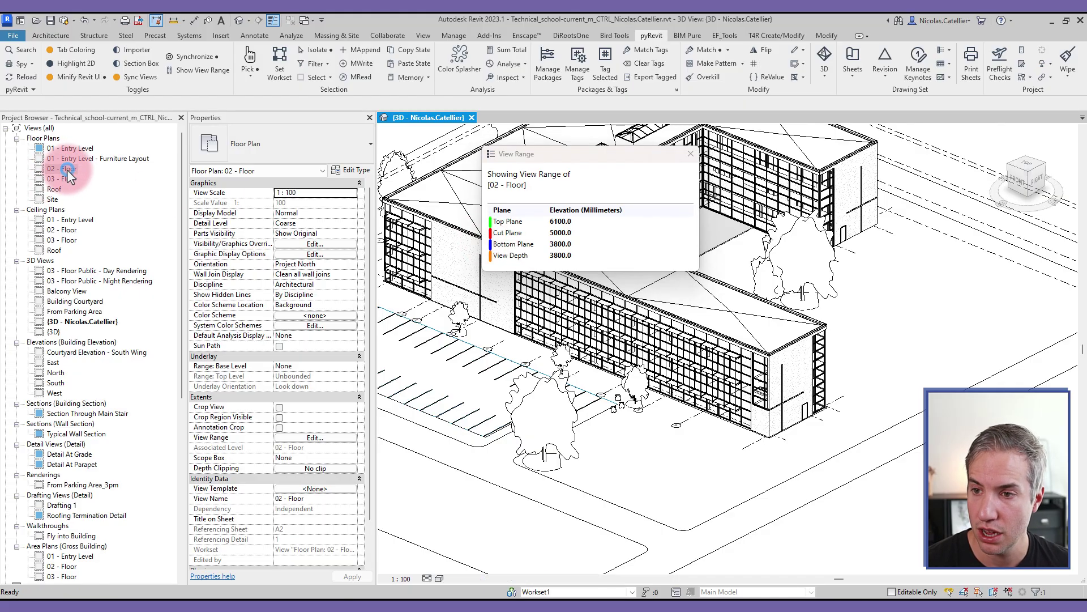
drag(611, 159, 270, 141)
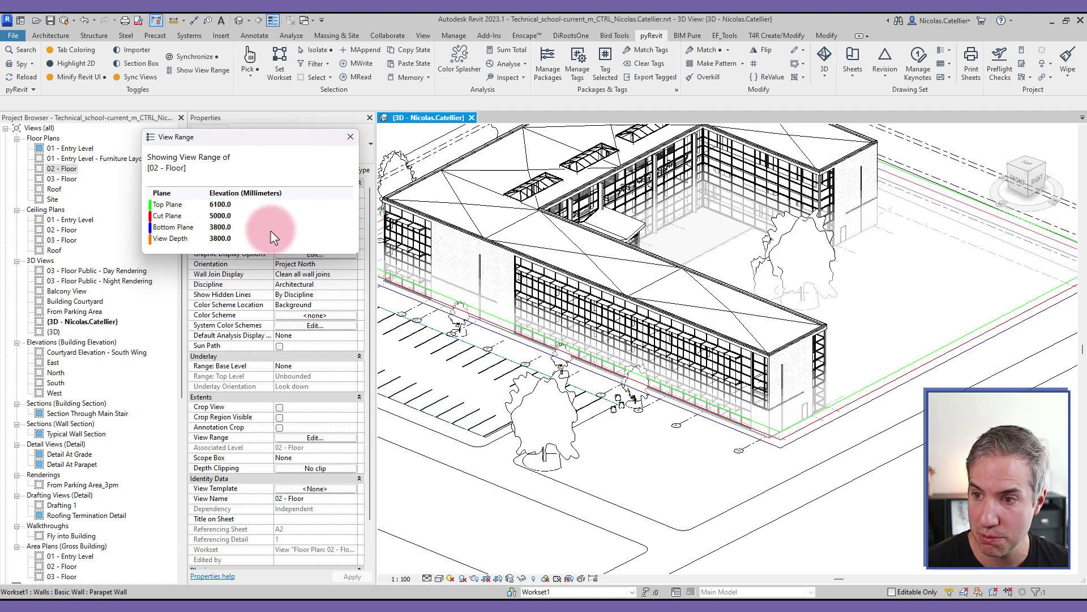
scroll(804, 423, up, 5)
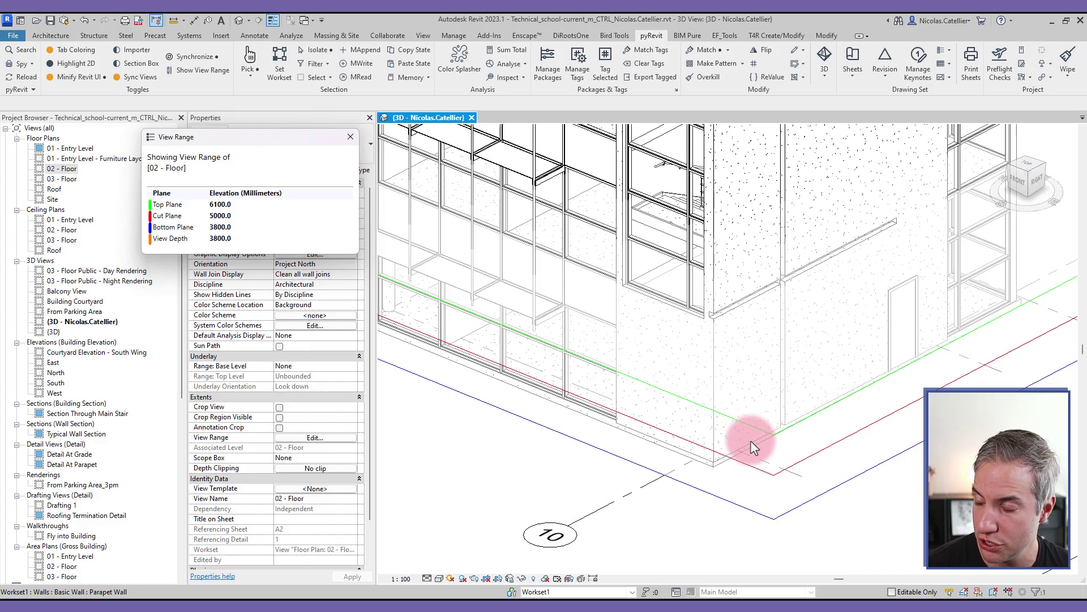
scroll(751, 440, down, 5)
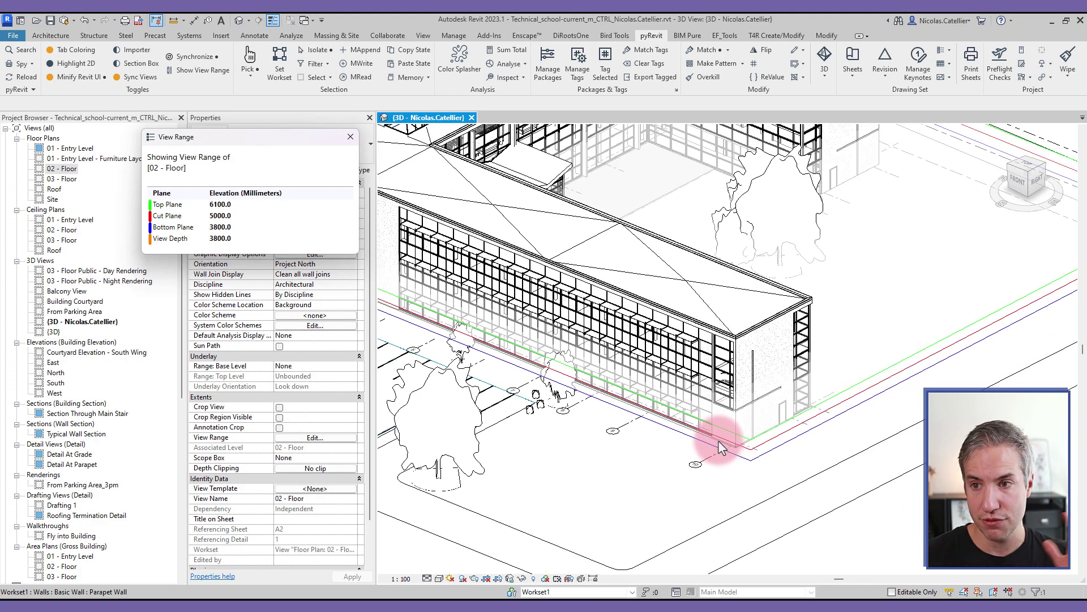
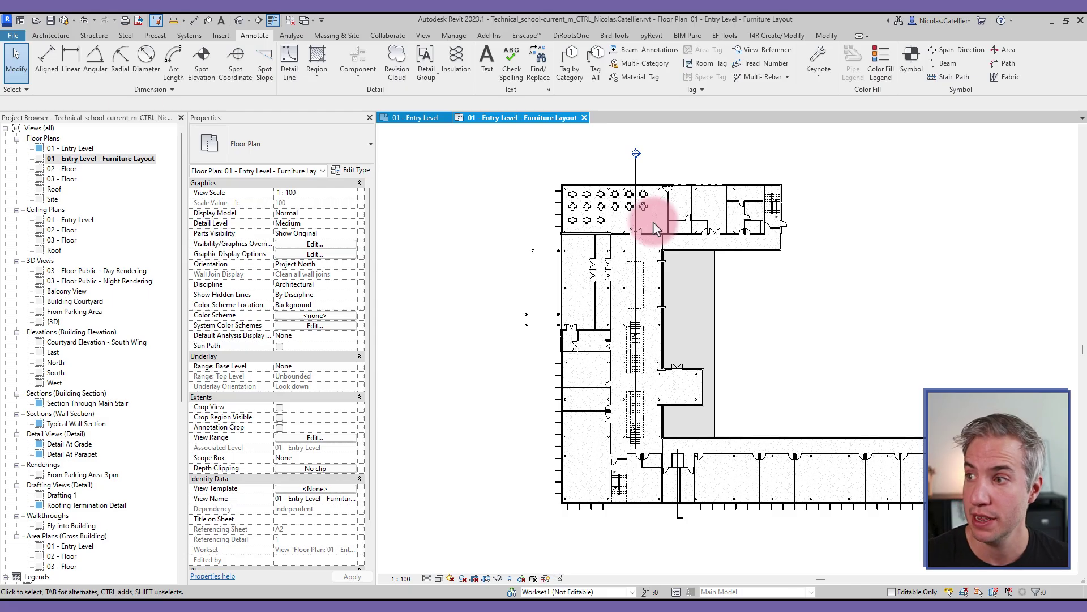
- Start pyRevit's Manage Keynotes and convert the existing keynote file to the format the tool uses
click(652, 35)
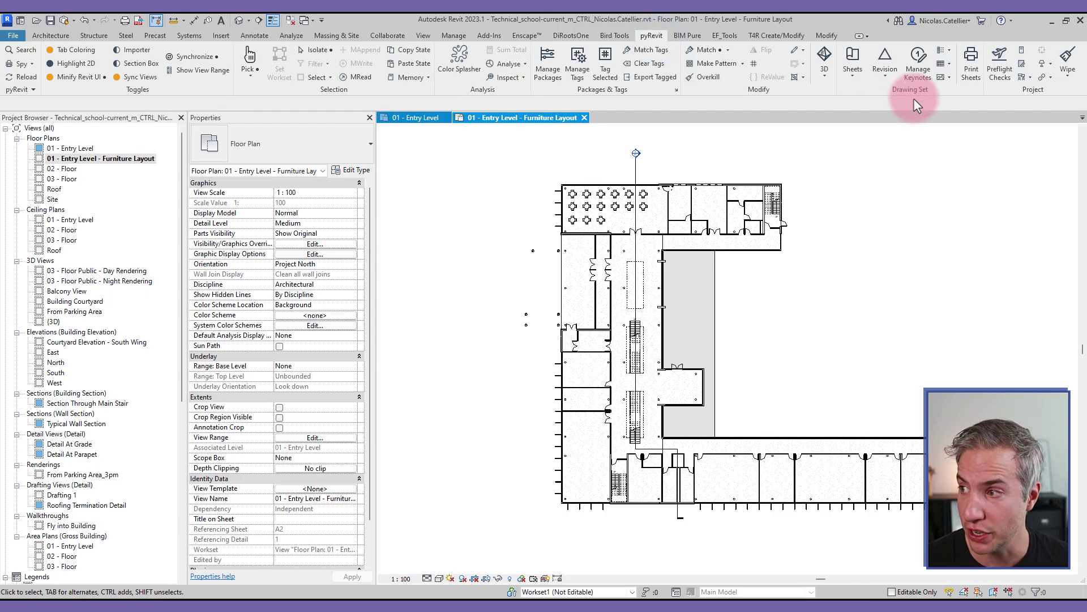
click(918, 72)
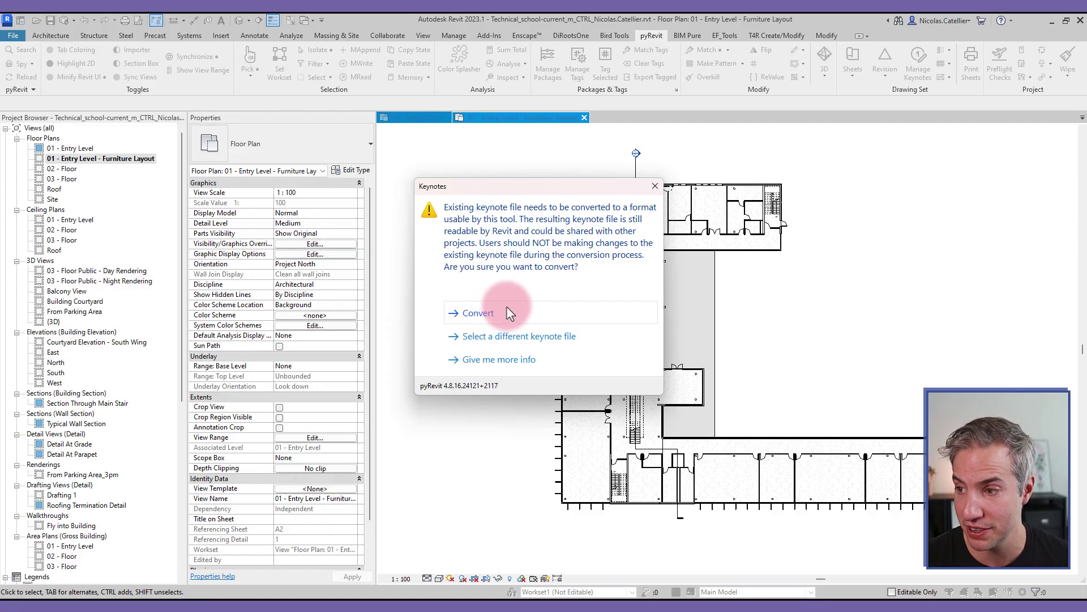
click(478, 313)
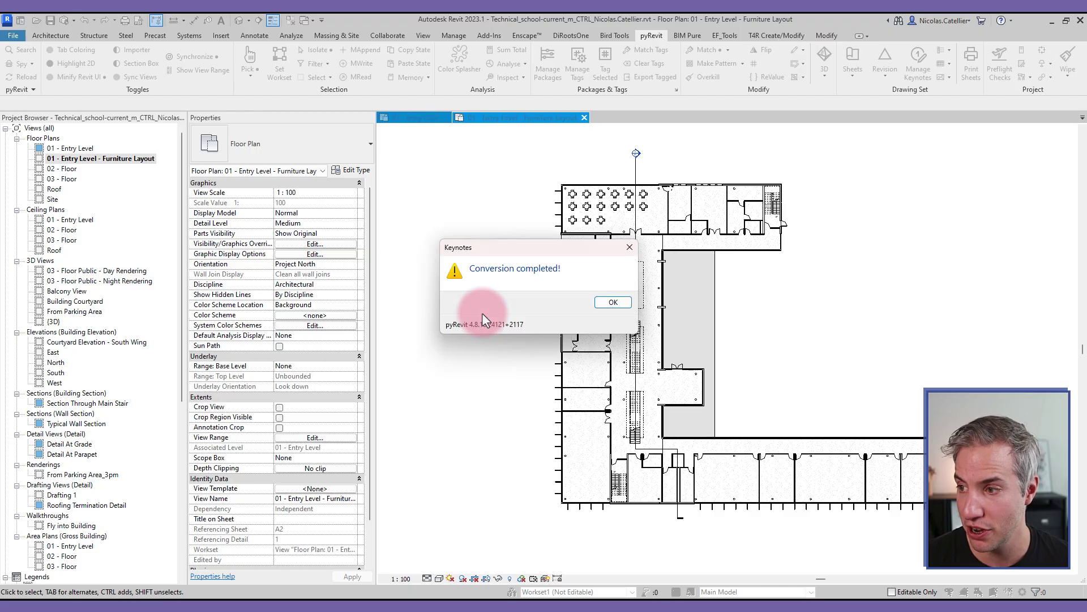
click(610, 300)
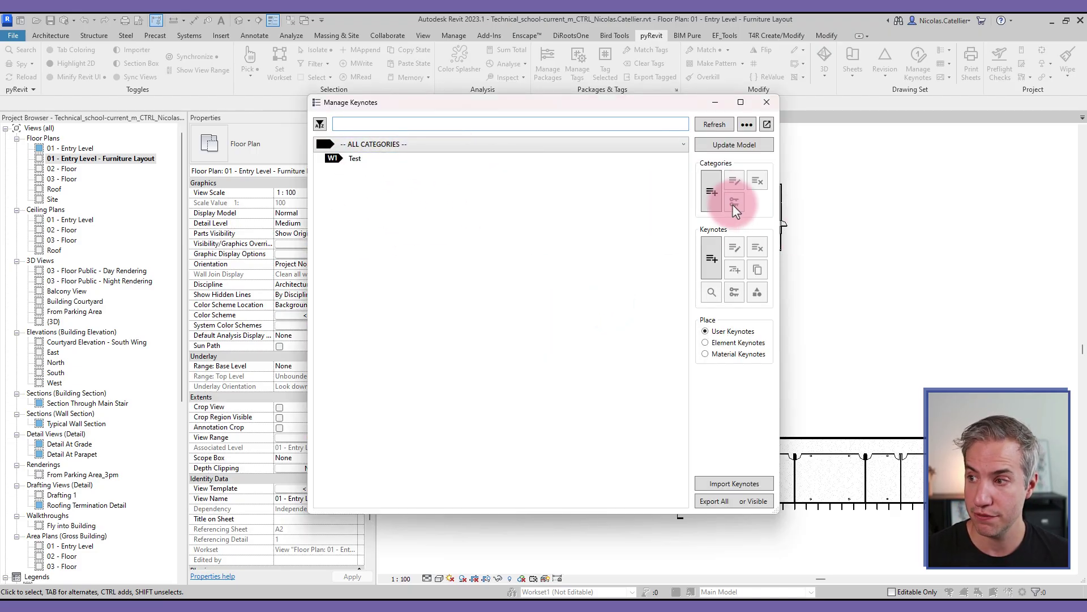
- Add a keynote category with the key EL and the title Elevation
click(716, 198)
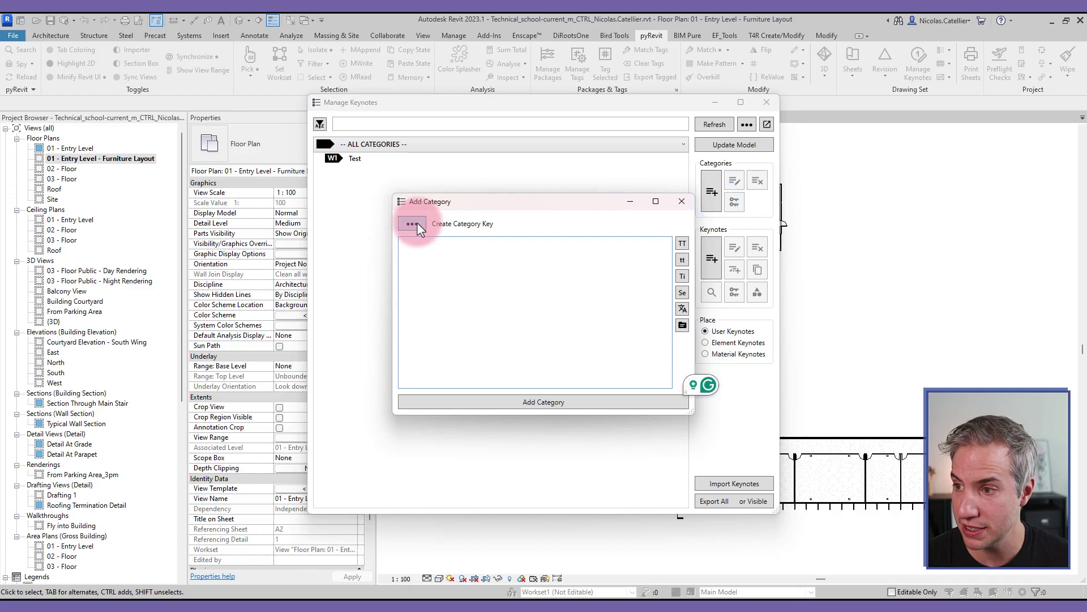
click(417, 223)
text(EL1)
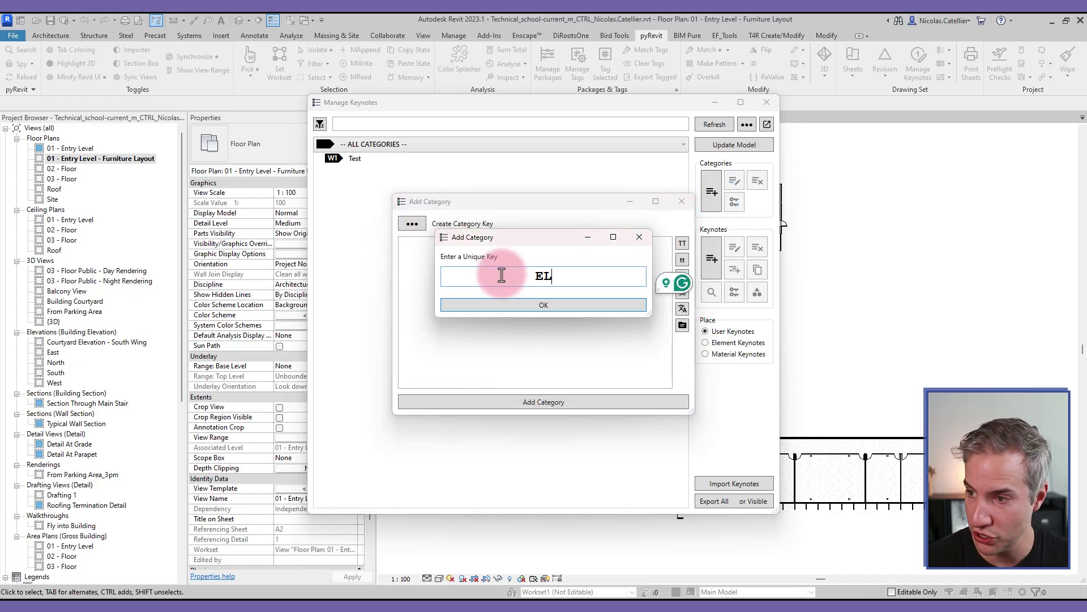
click(563, 307)
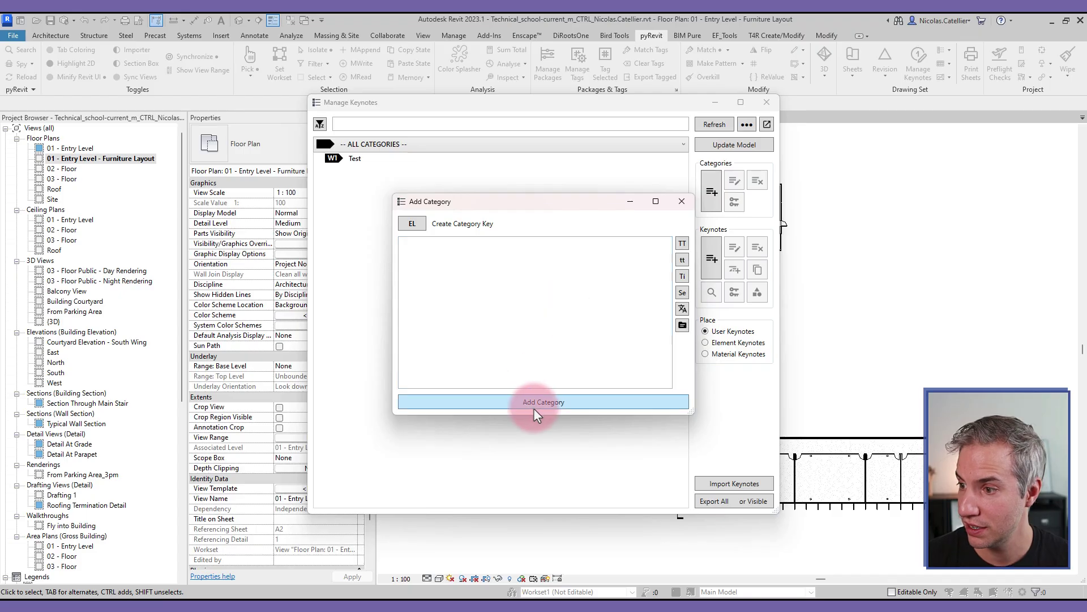
click(536, 273)
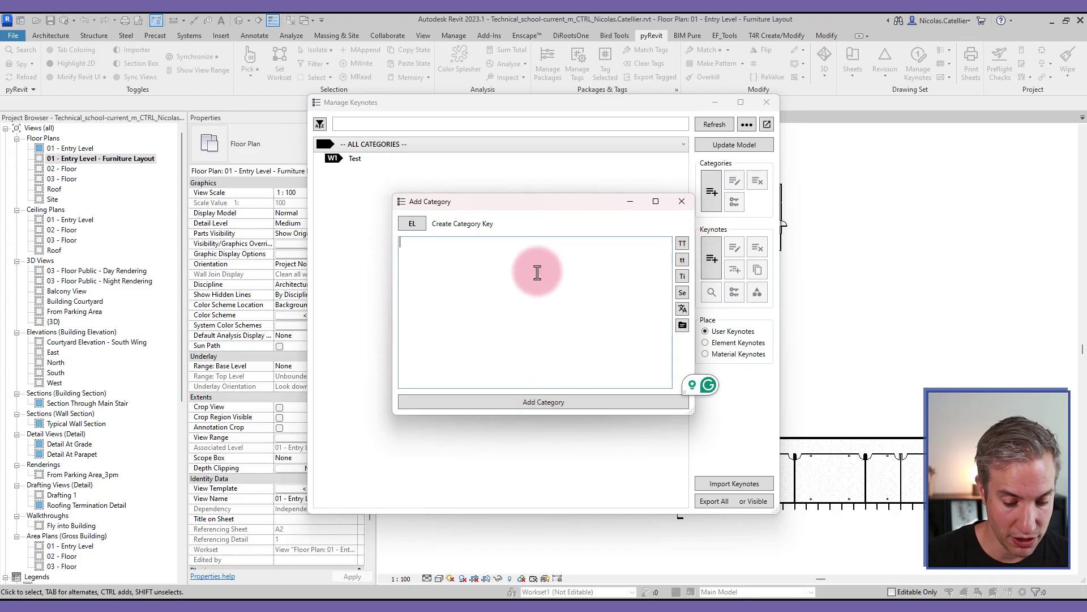
text(Elevation)
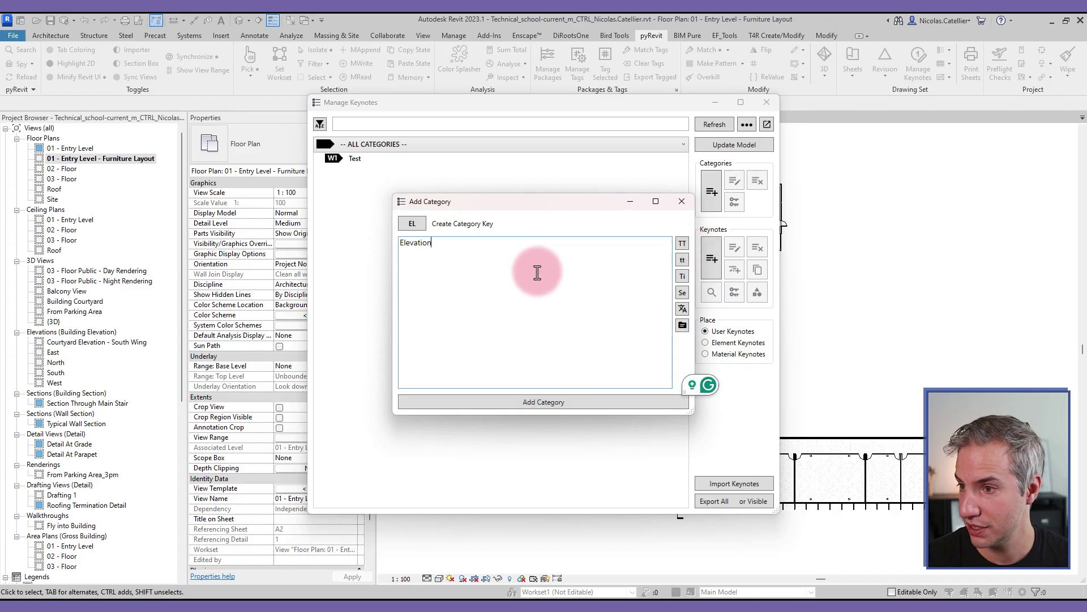
click(511, 403)
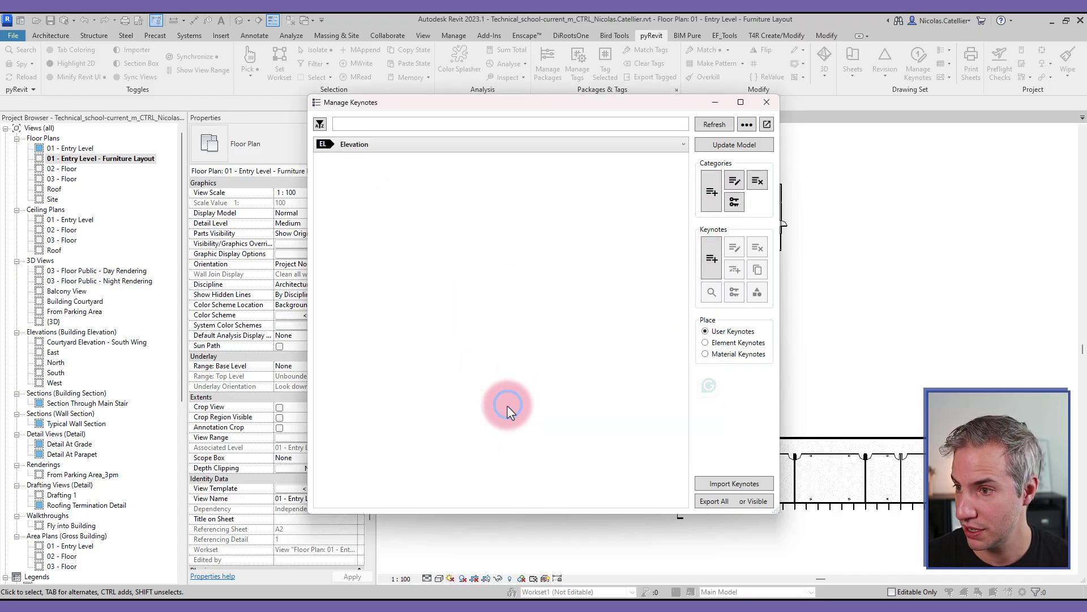
- Add a keynote with the key E01 and the text Brick Wall under the Elevation category
click(331, 148)
click(345, 187)
click(353, 146)
click(362, 176)
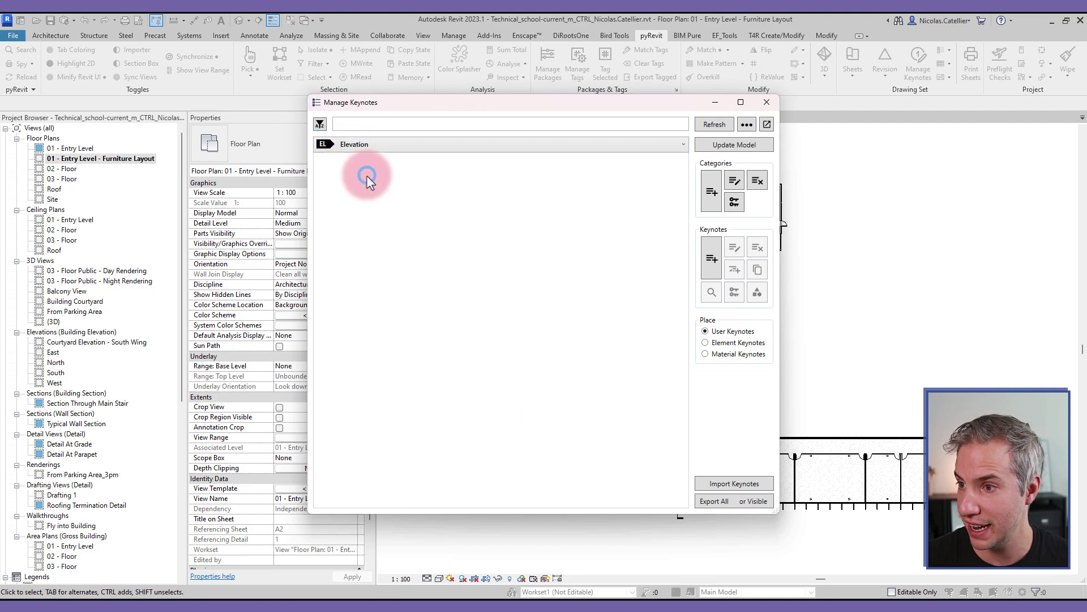
click(718, 260)
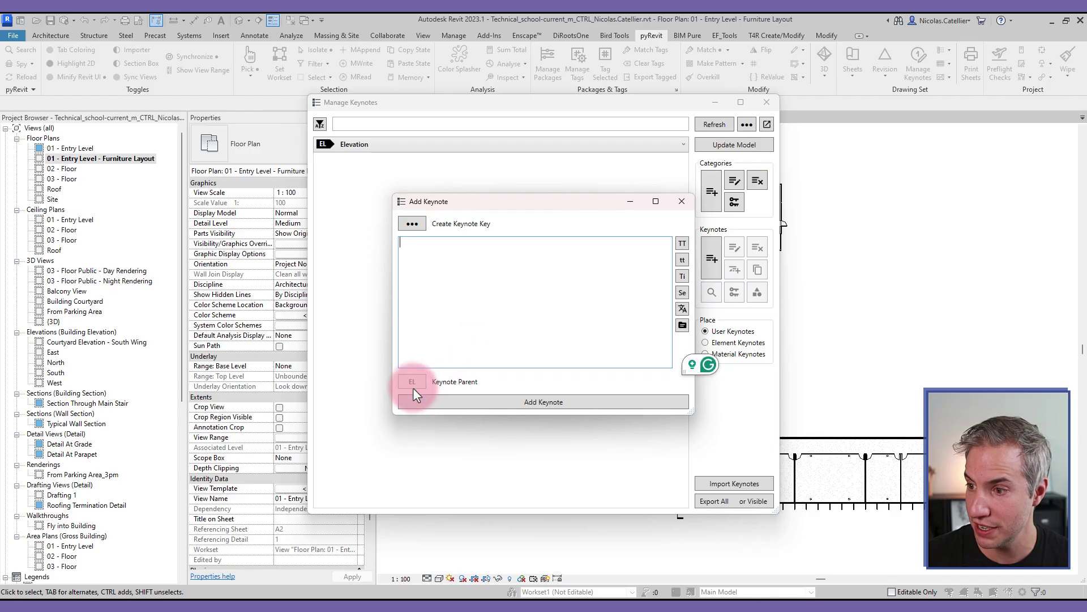
click(419, 223)
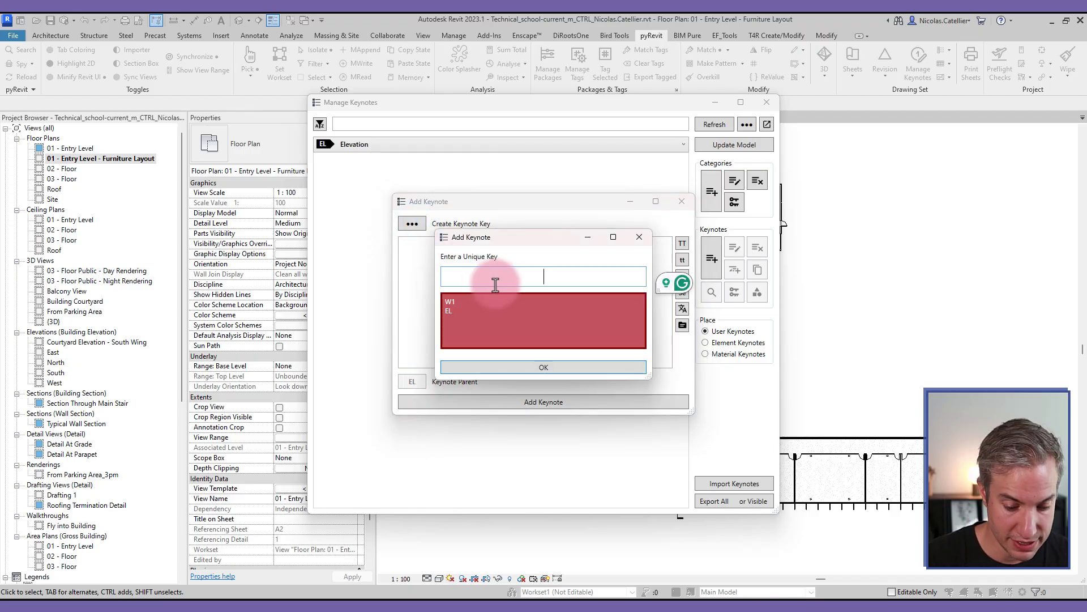
text(El)
key(Left)
text(0)
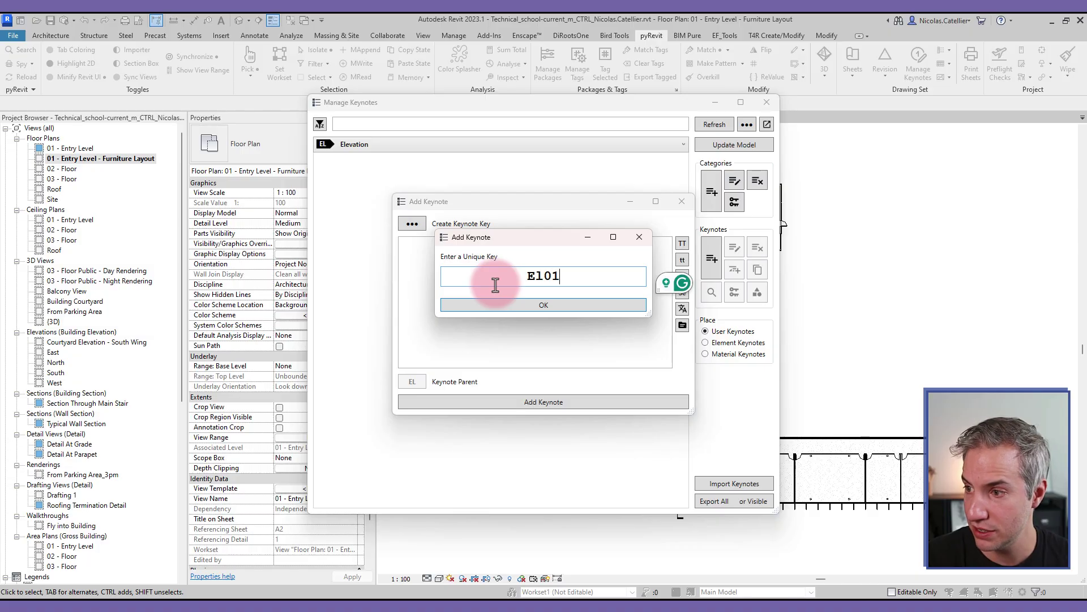
key(Return)
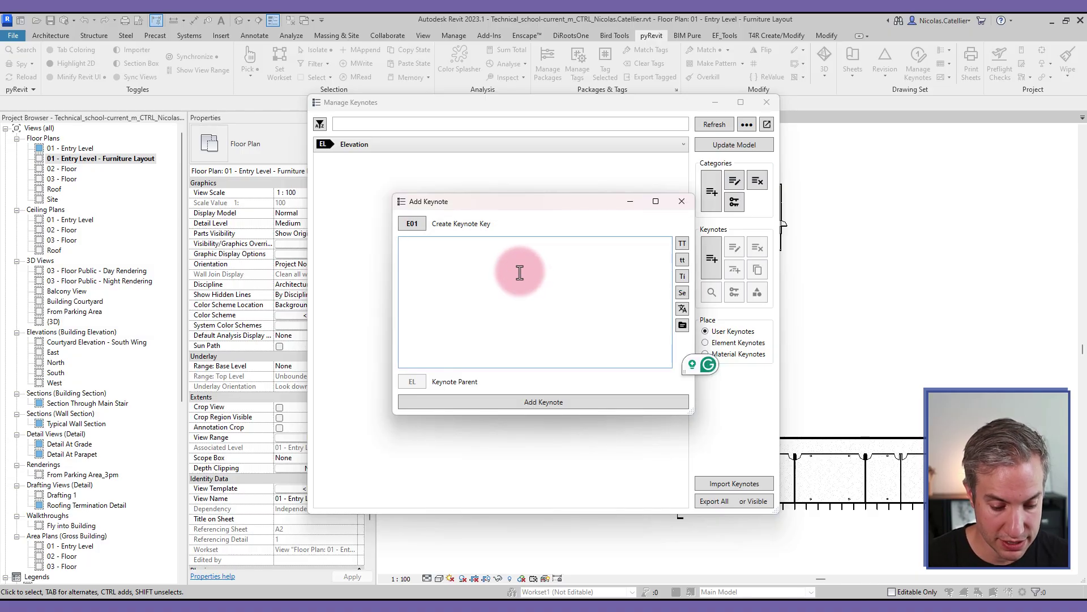
text(Brick Wall)
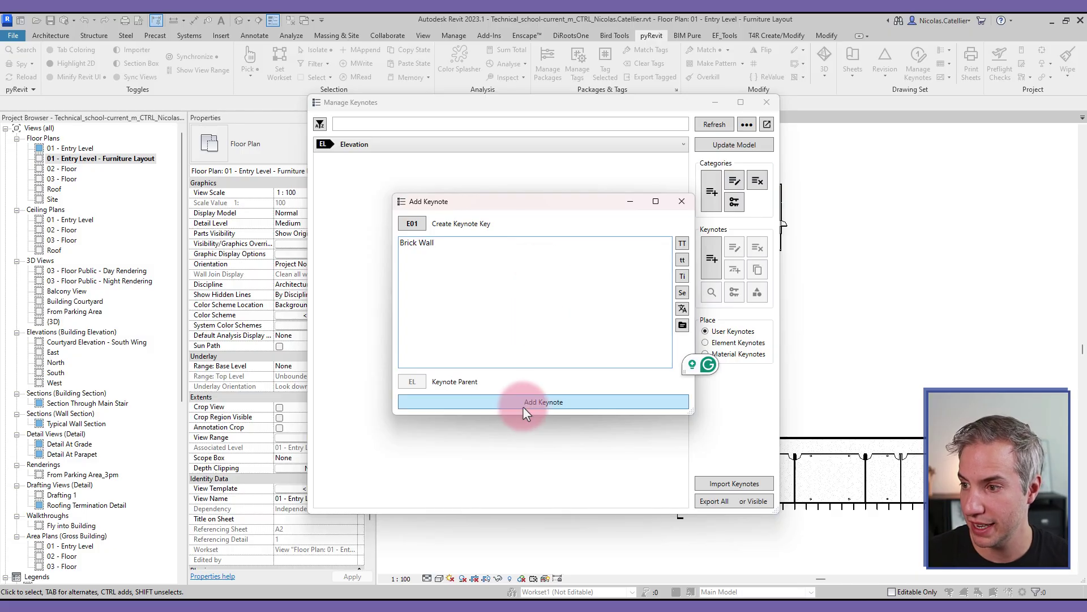
click(522, 404)
- Add a child keynote under Brick Wall with the key E01.1 and the text Red Brick Wall, and close the keynote manager
click(350, 159)
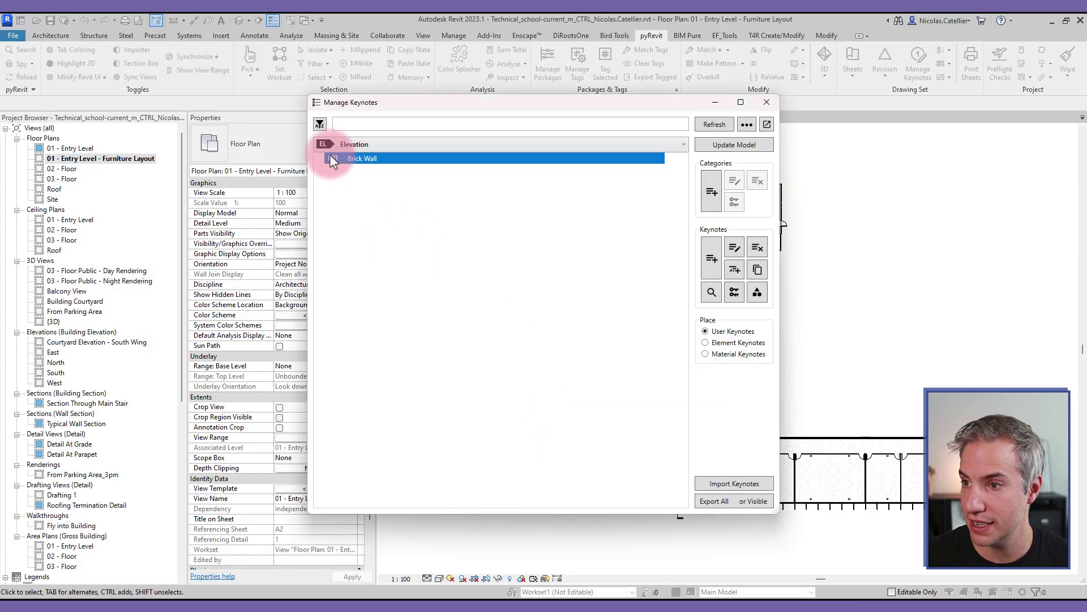
click(735, 270)
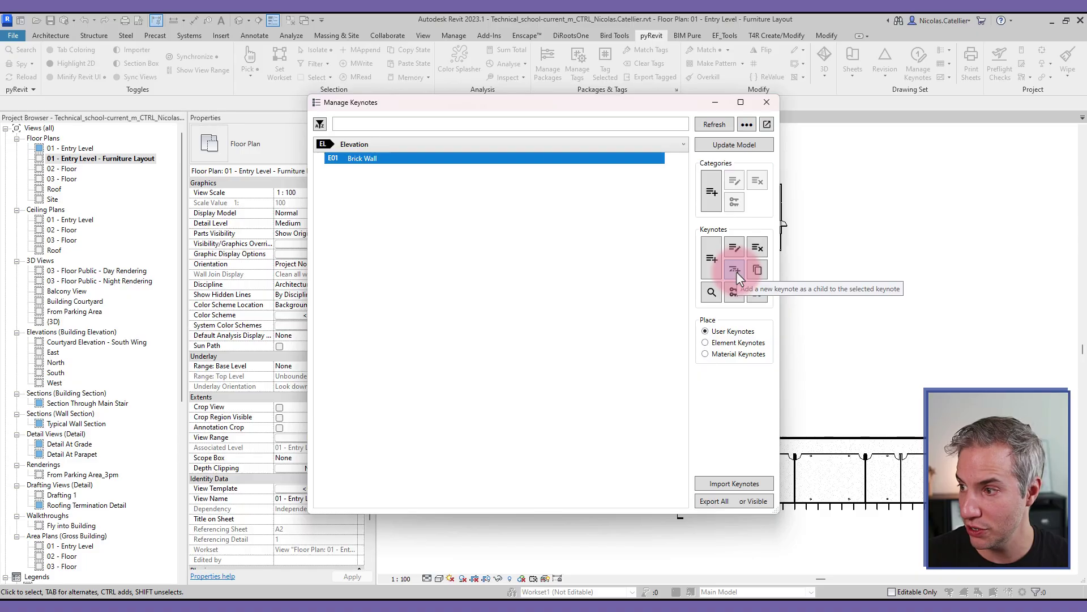
click(412, 224)
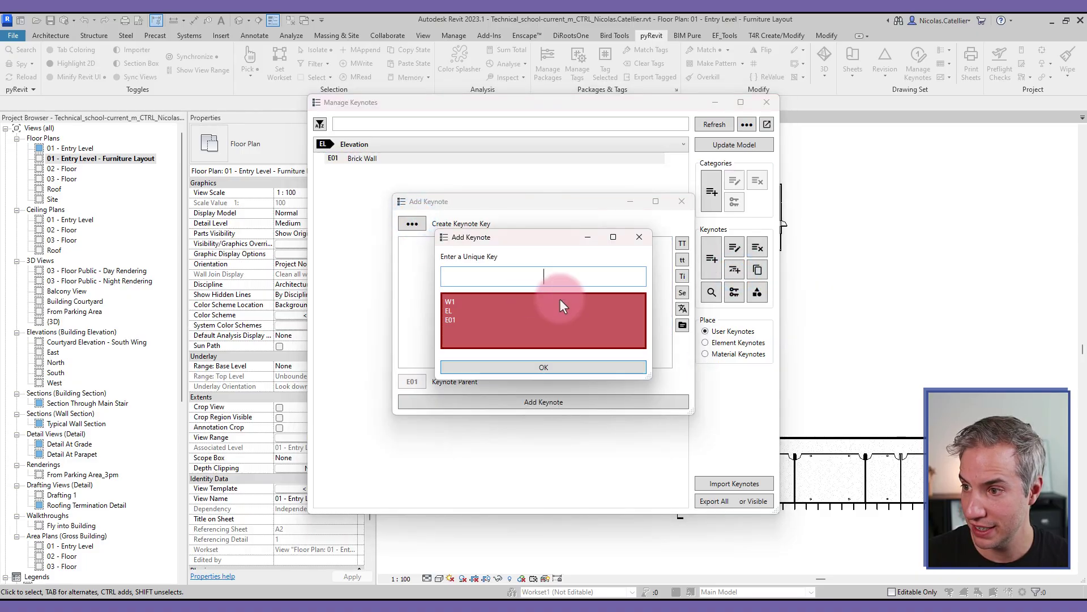
text(01.1)
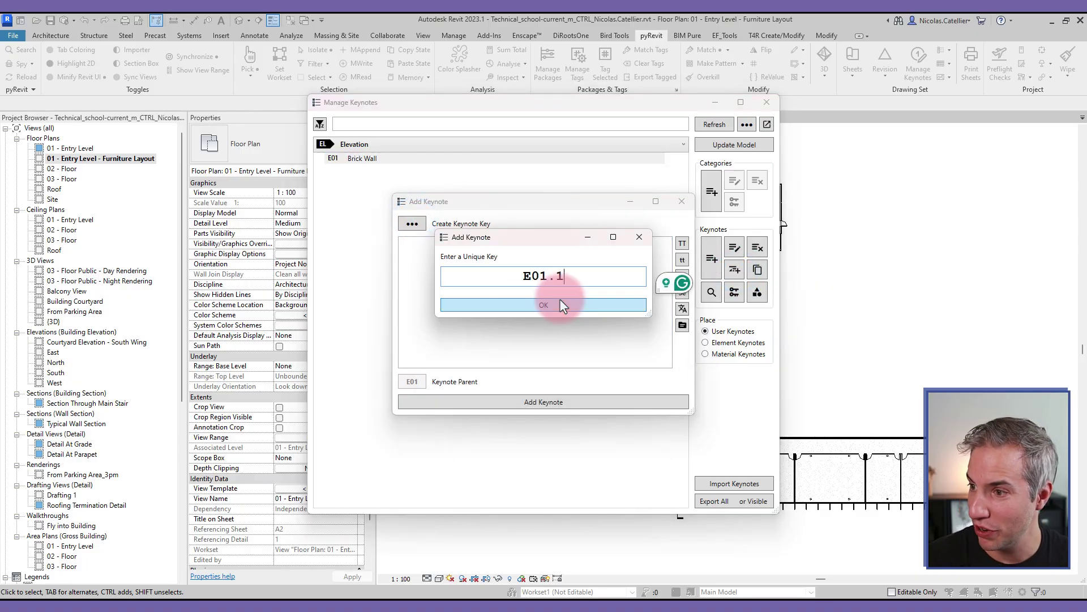
key(Return)
click(551, 295)
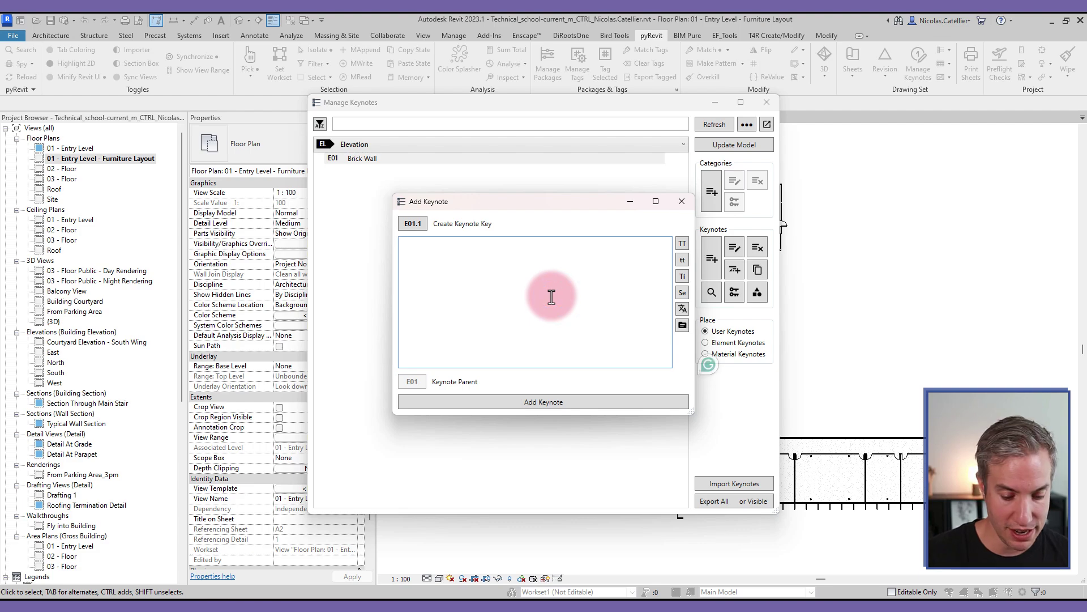
text(Red Brick Wall)
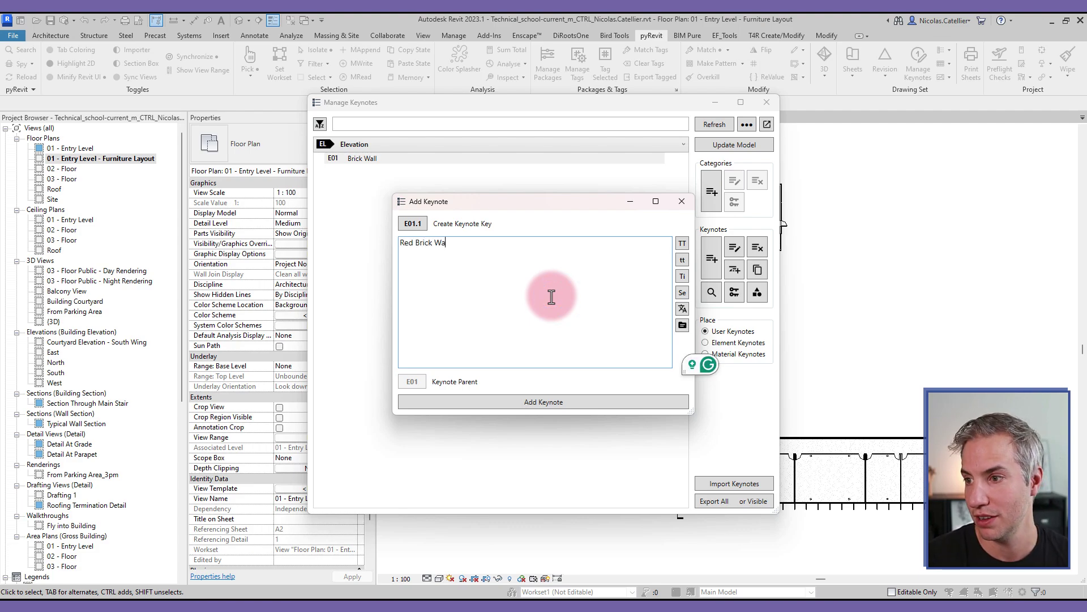
click(527, 401)
click(451, 267)
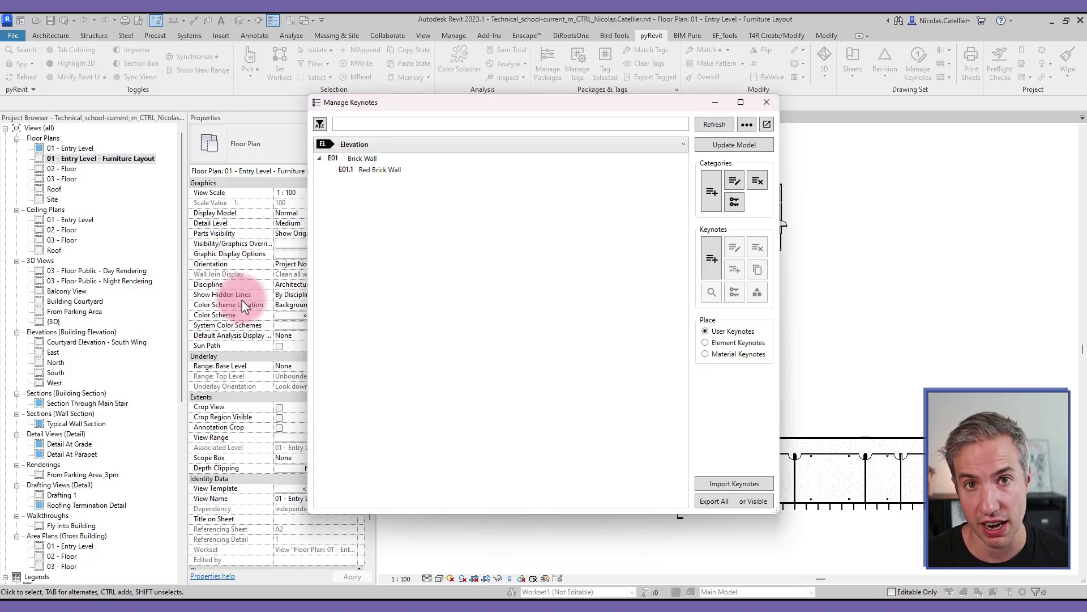
key(Escape)
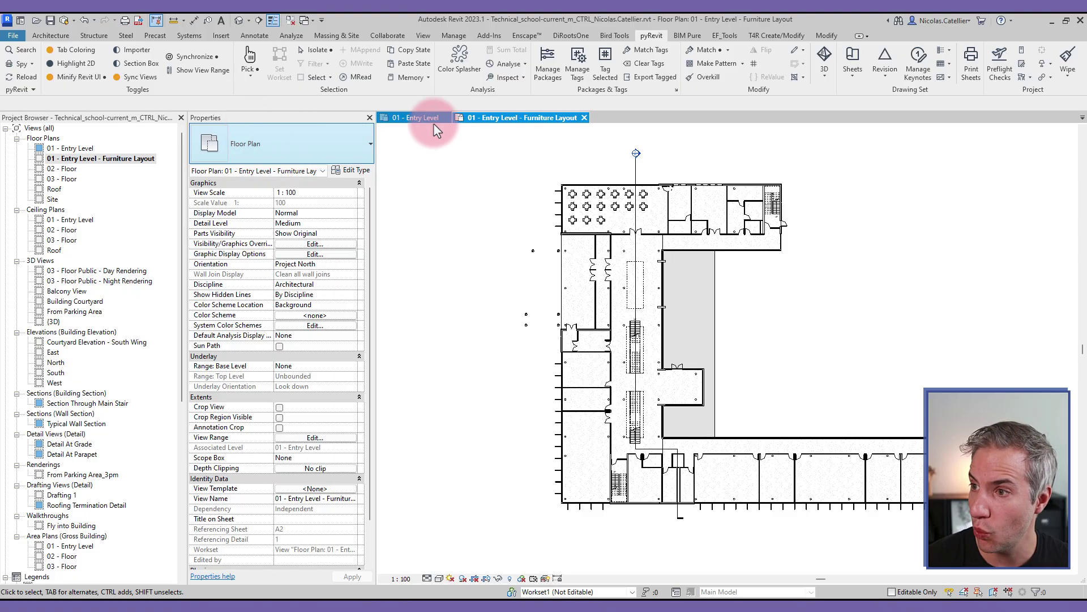
- List the project's family sizes with pyRevit, sorted by size, and review the report from its beginning
click(521, 77)
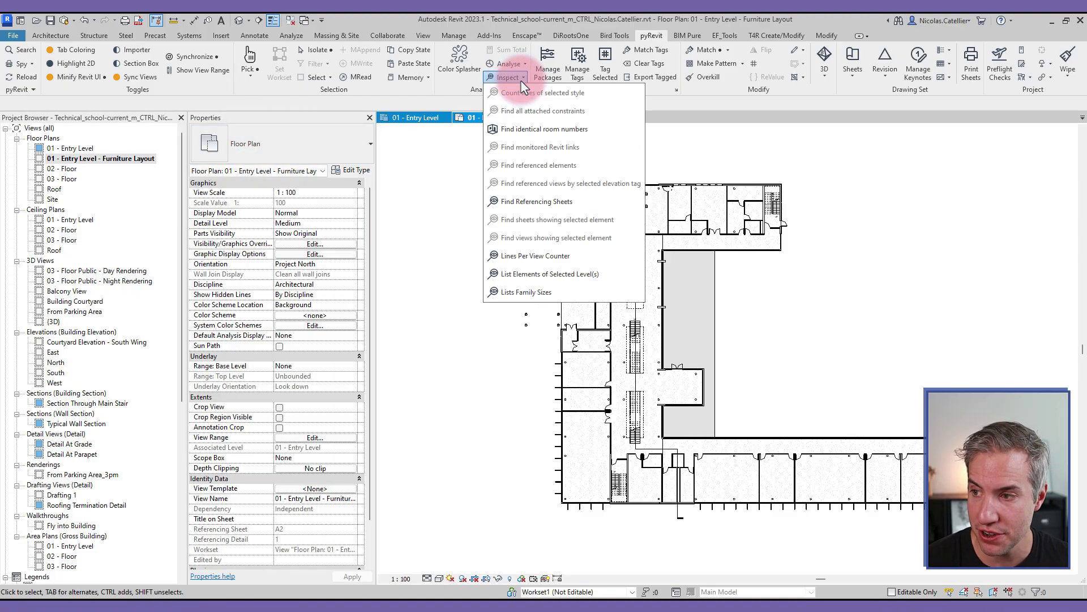
click(538, 294)
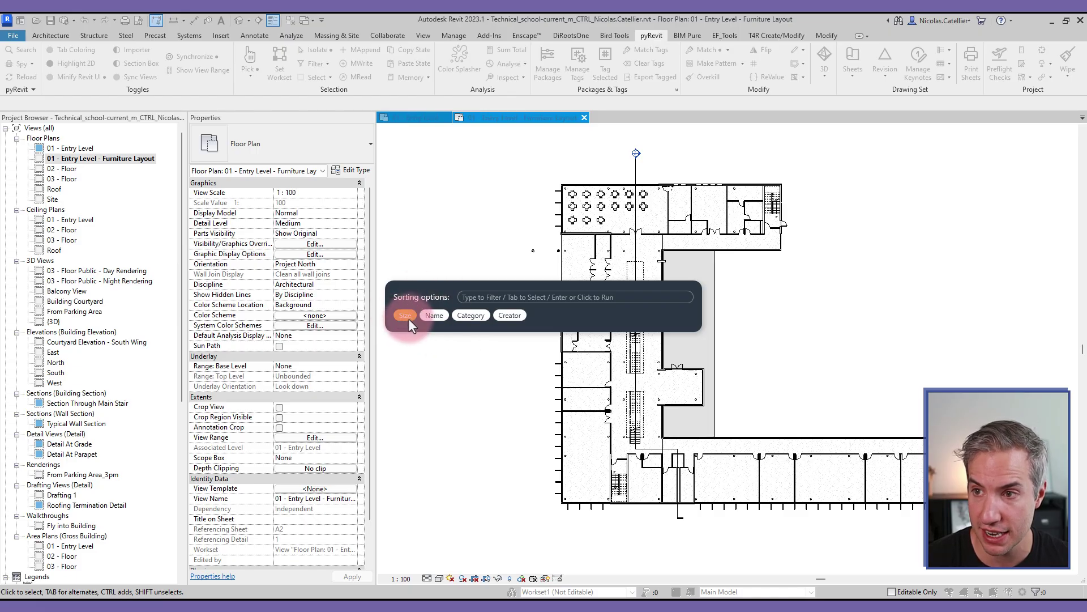
click(406, 315)
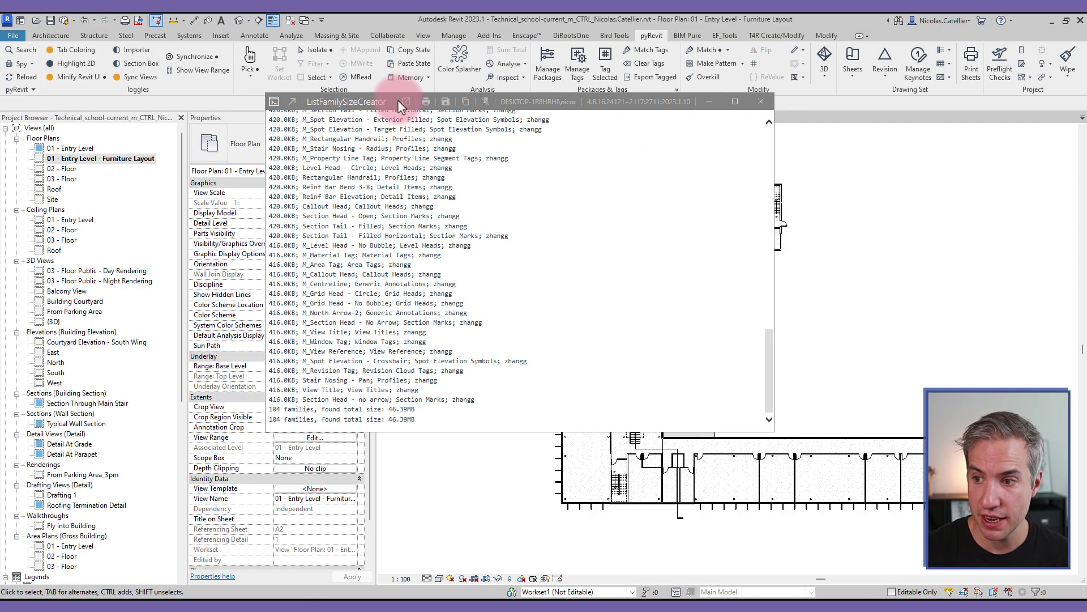
scroll(608, 263, up, 20)
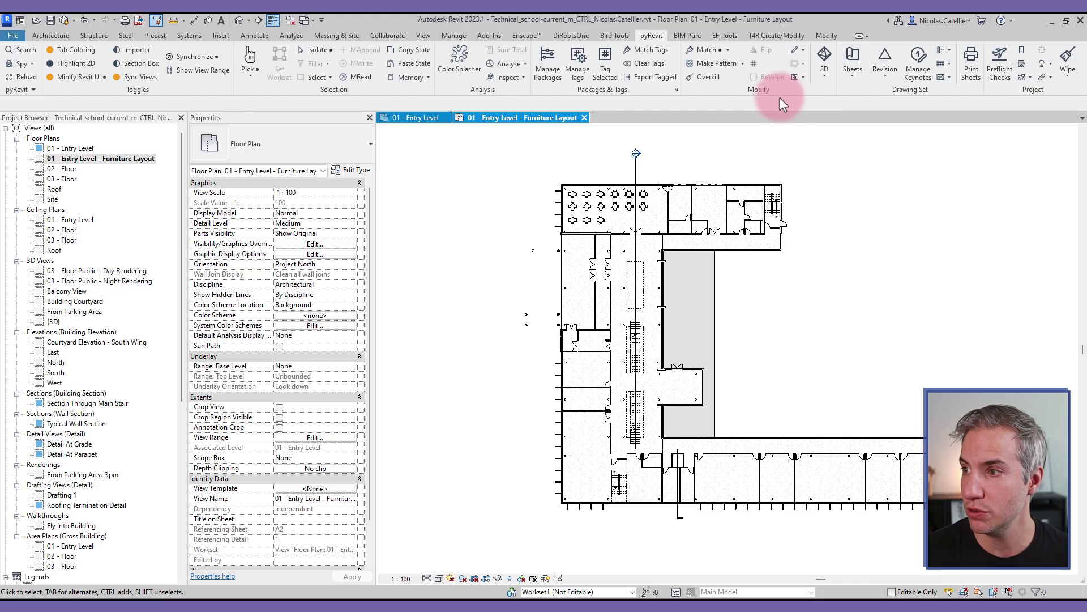
- Count the lines per view in the project with pyRevit and review the entry for 01 - Entry Level - Furniture Layout
click(509, 76)
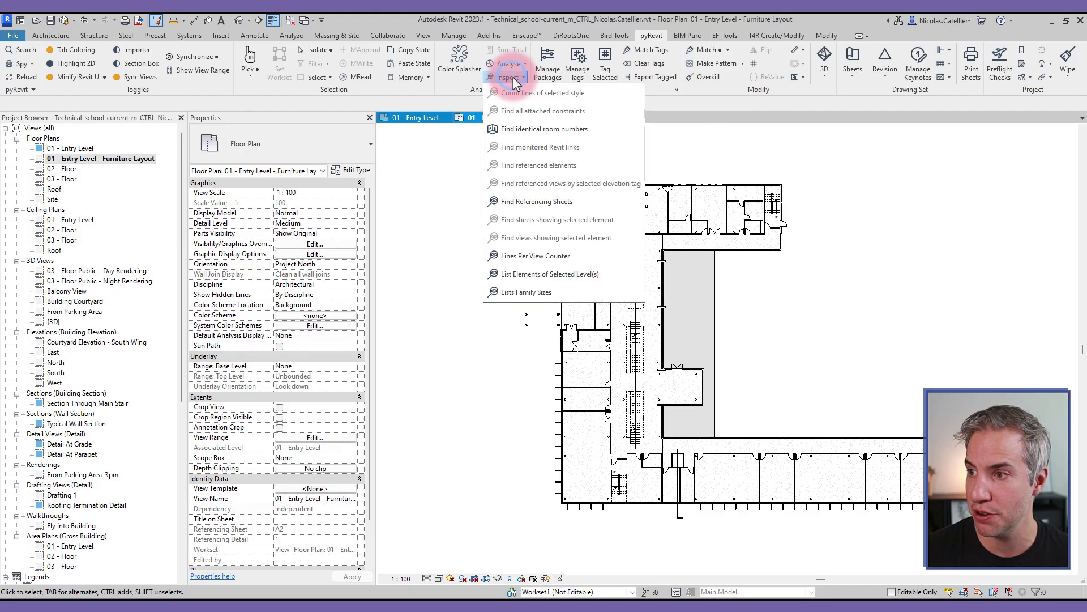
click(538, 256)
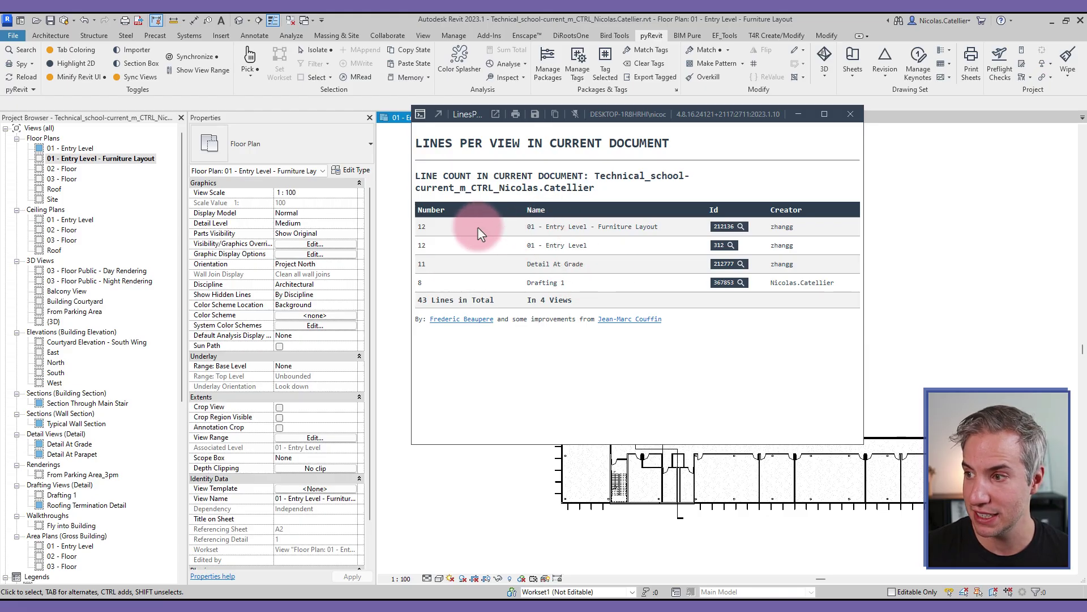
drag(518, 229, 650, 226)
click(636, 226)
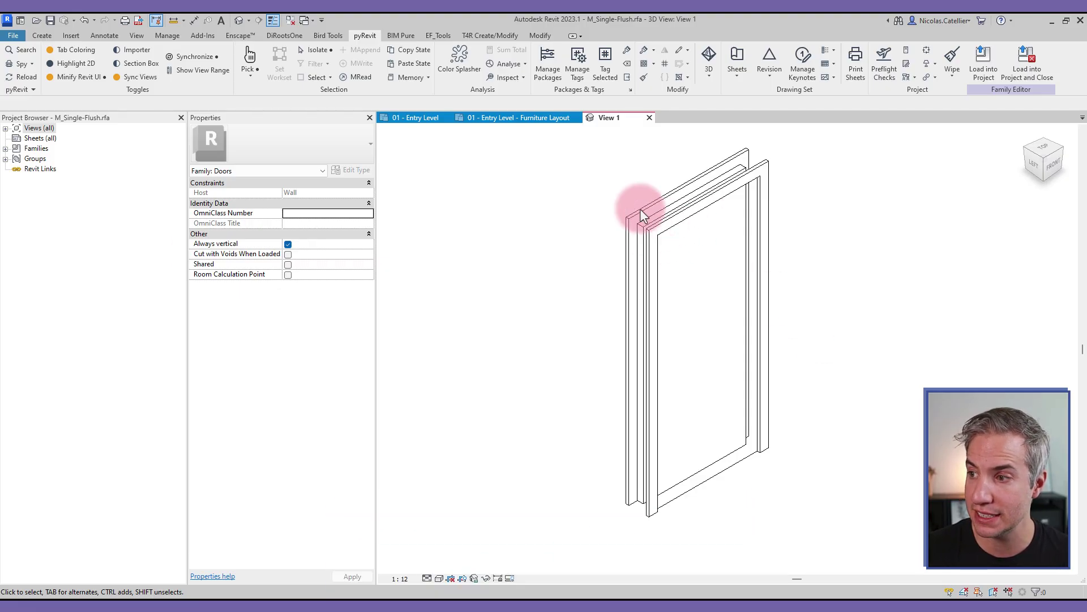
- Cycle through several types of the M_Single-Flush door family with pyRevit's family type cycling tool
click(927, 55)
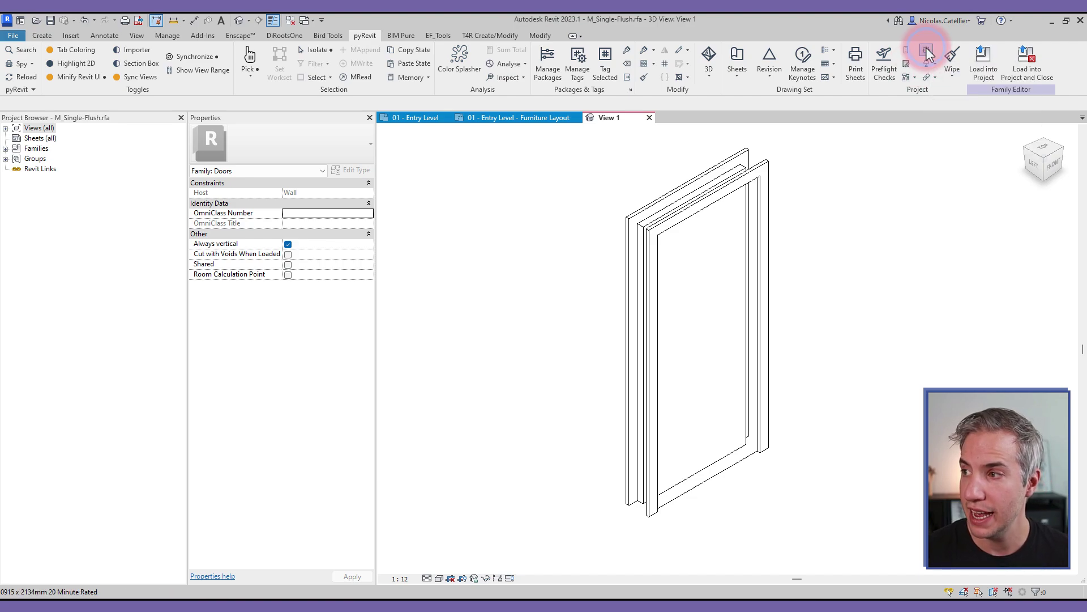
click(927, 55)
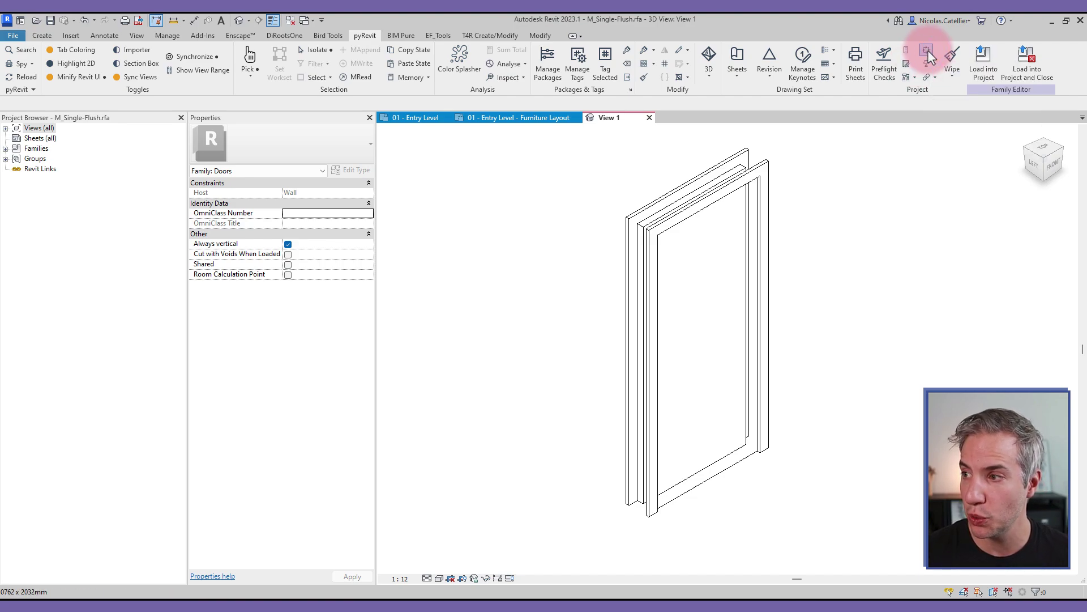
click(928, 55)
click(927, 55)
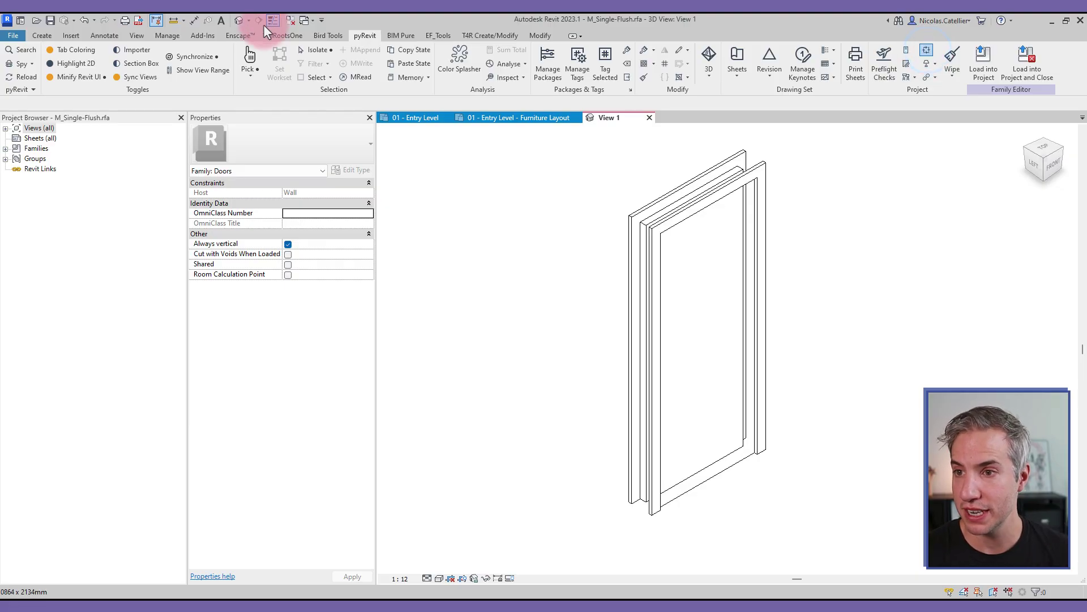
- Make 0864 x 2032mm the current type of the door family through Family Types, and return to the pyRevit tools
click(43, 35)
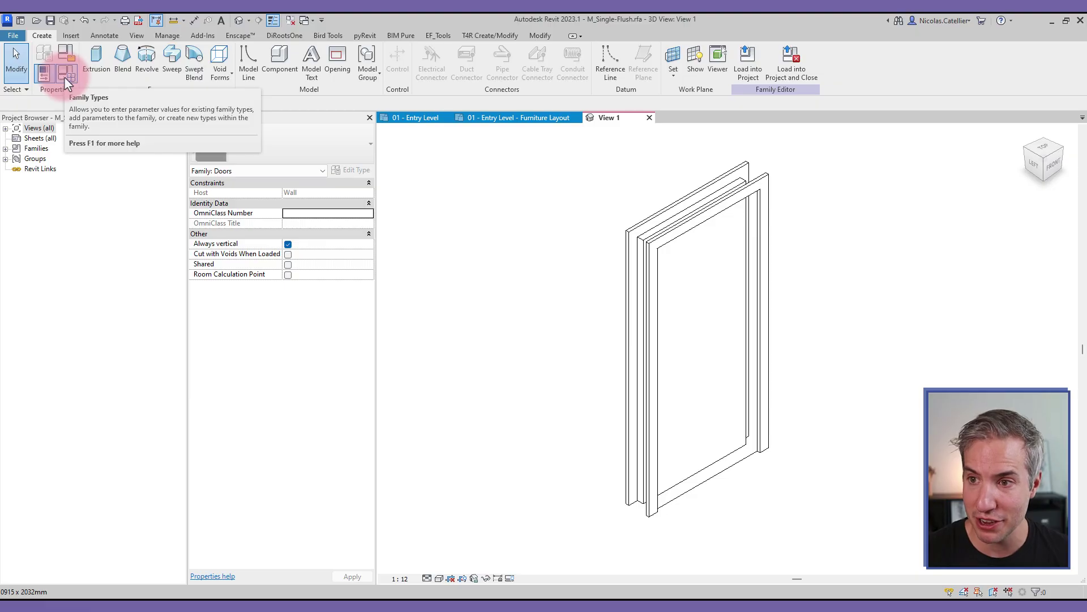
click(66, 77)
click(133, 116)
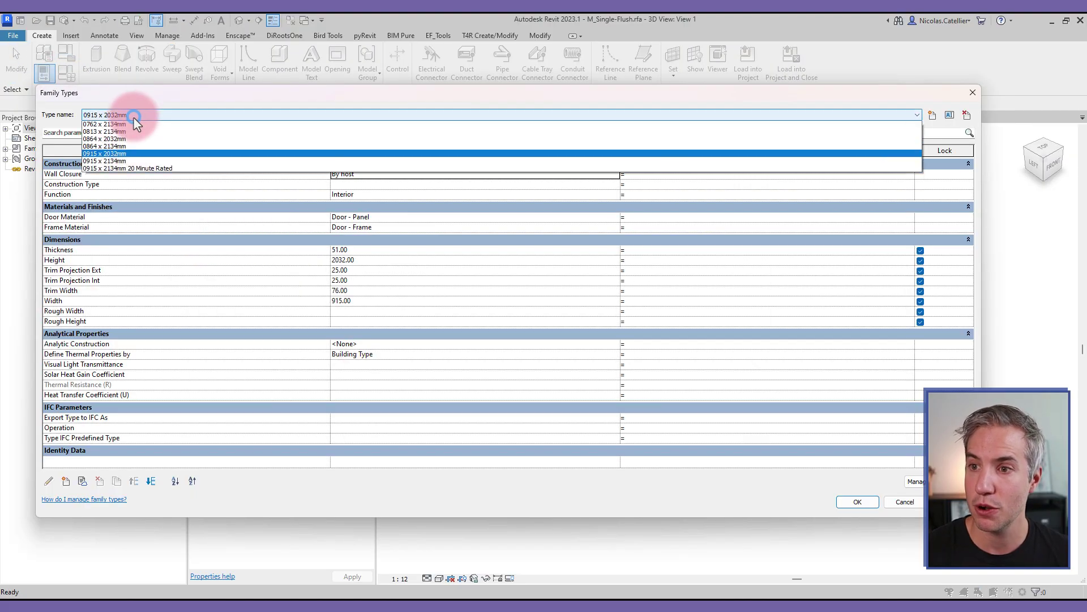
click(142, 145)
click(860, 502)
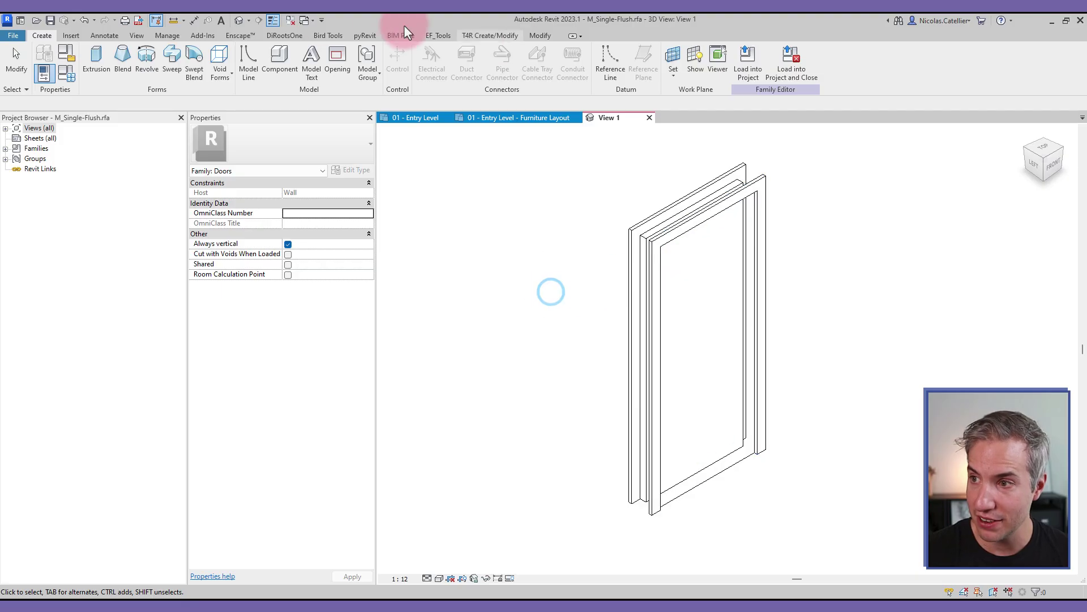
click(376, 37)
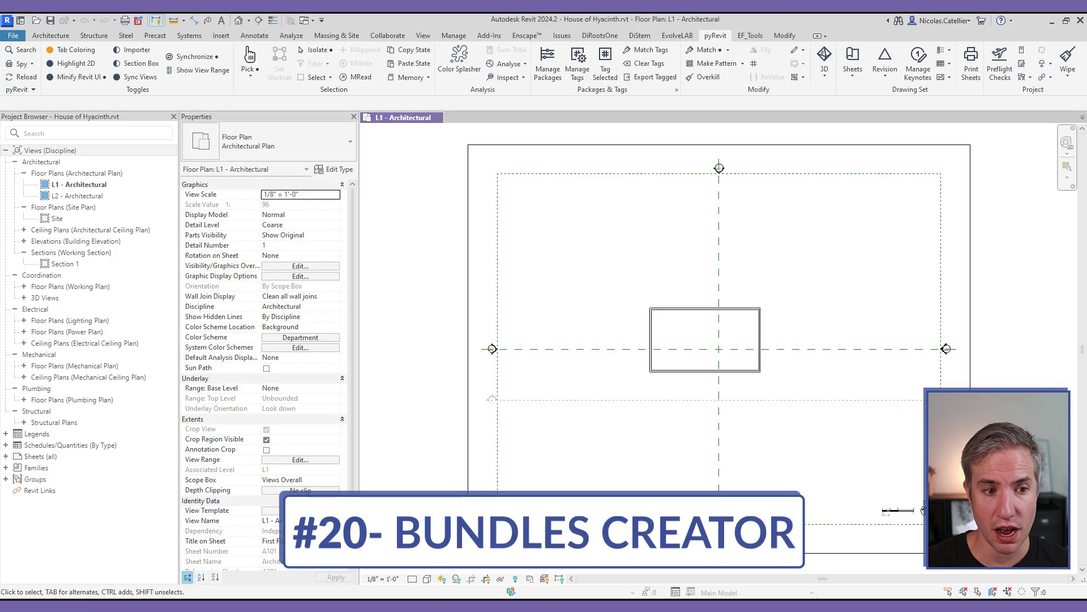
- Enable the built-in pyRevitBundlesCreatorExtension in the pyRevit extension manager and start its Create Buttons tool
click(32, 92)
click(65, 109)
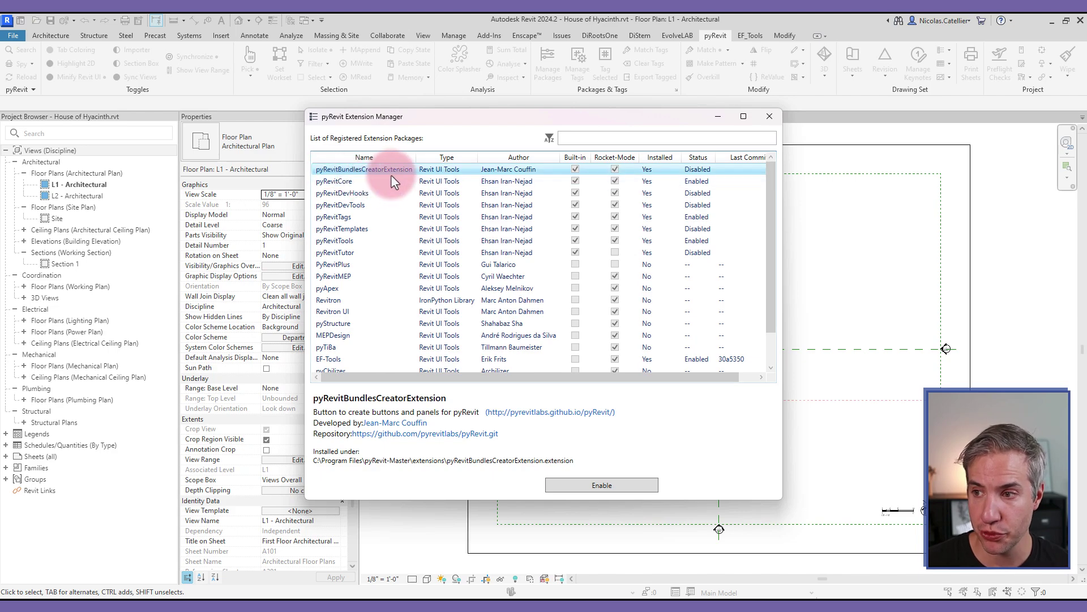
click(600, 485)
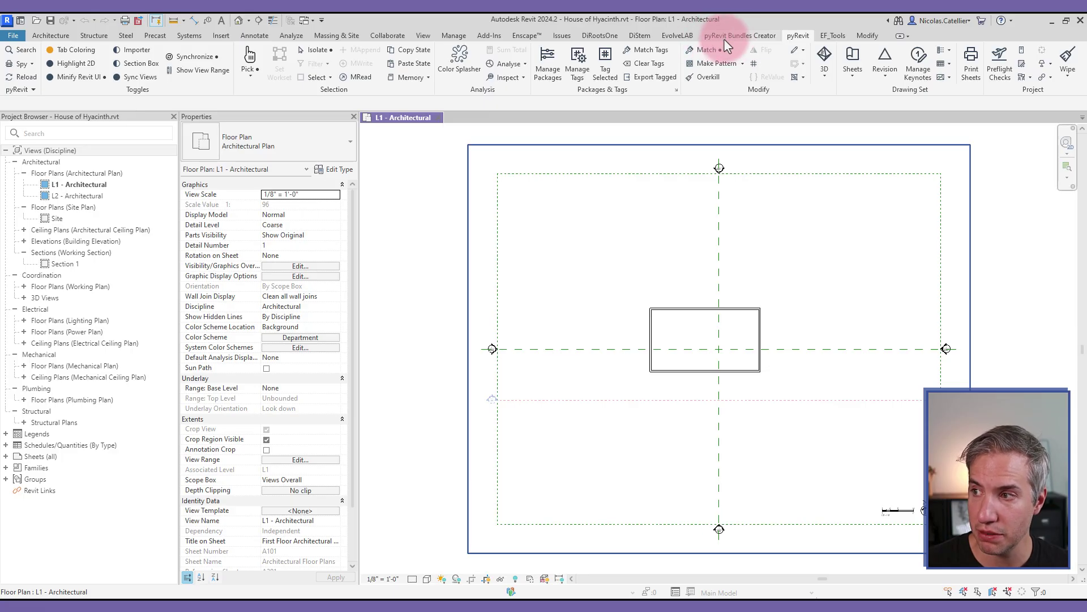
click(725, 39)
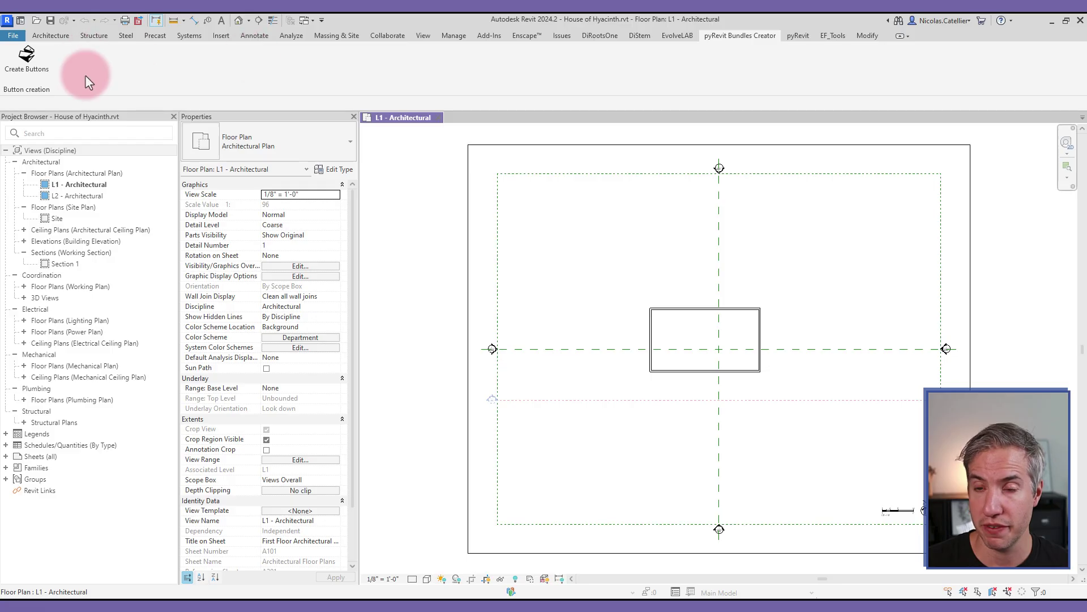
click(34, 55)
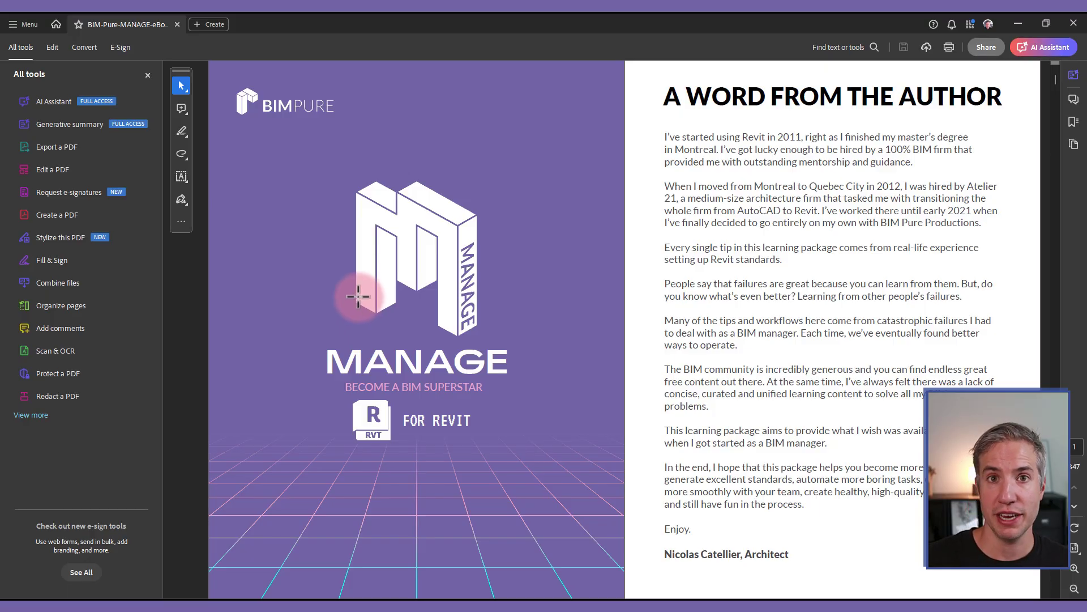
- In Adobe Acrobat, browse the BIM Pure MANAGE eBook's table of contents, go to chapter 13, Model Health, and leaf through section 13.1
scroll(540, 358, down, 3)
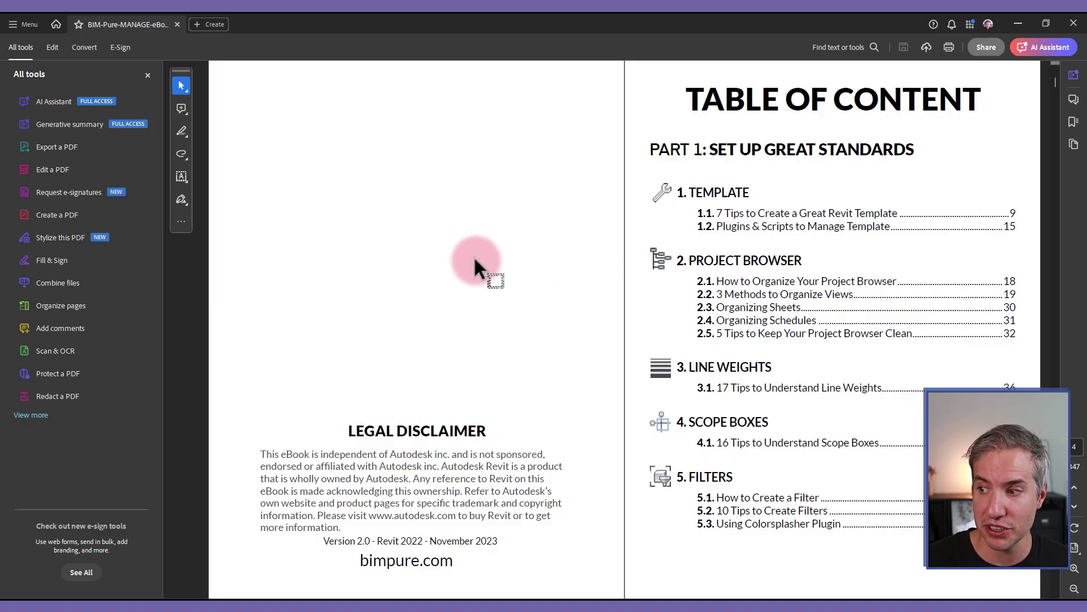
scroll(456, 308, down, 3)
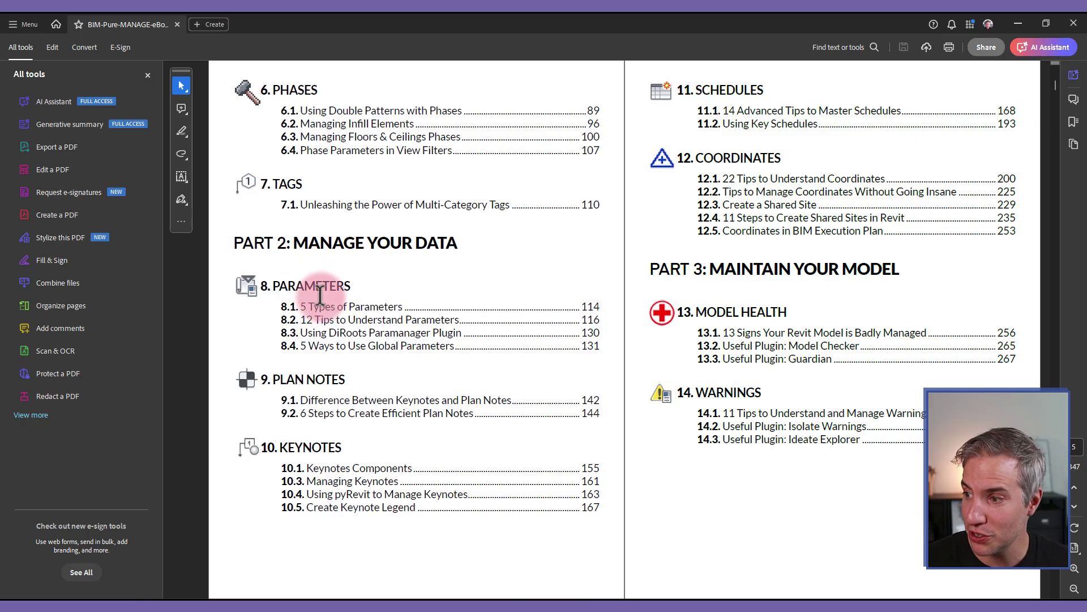
click(772, 314)
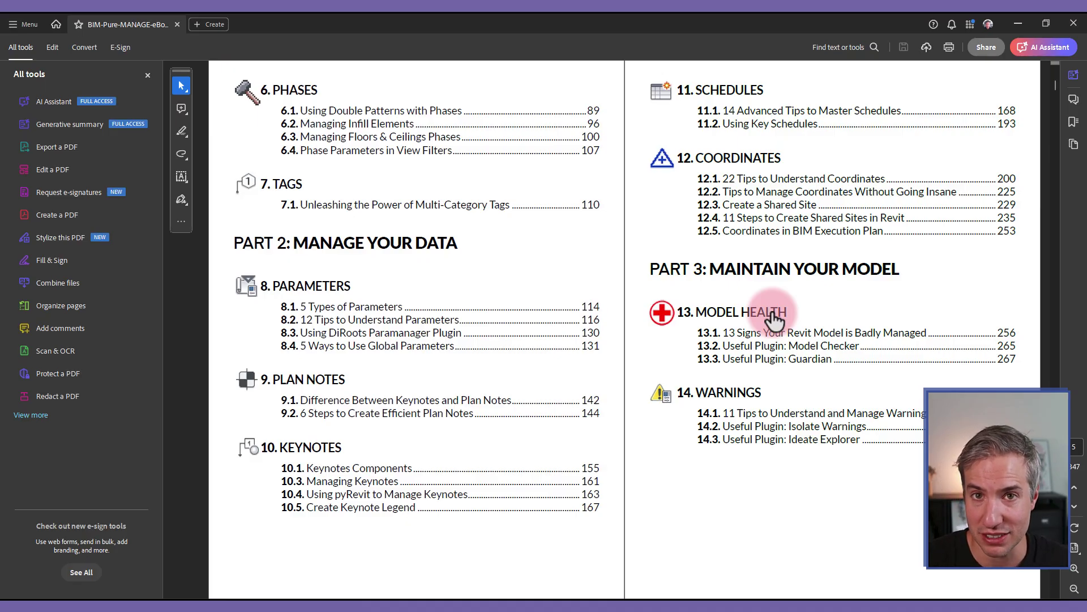
click(773, 315)
click(684, 466)
key(Right)
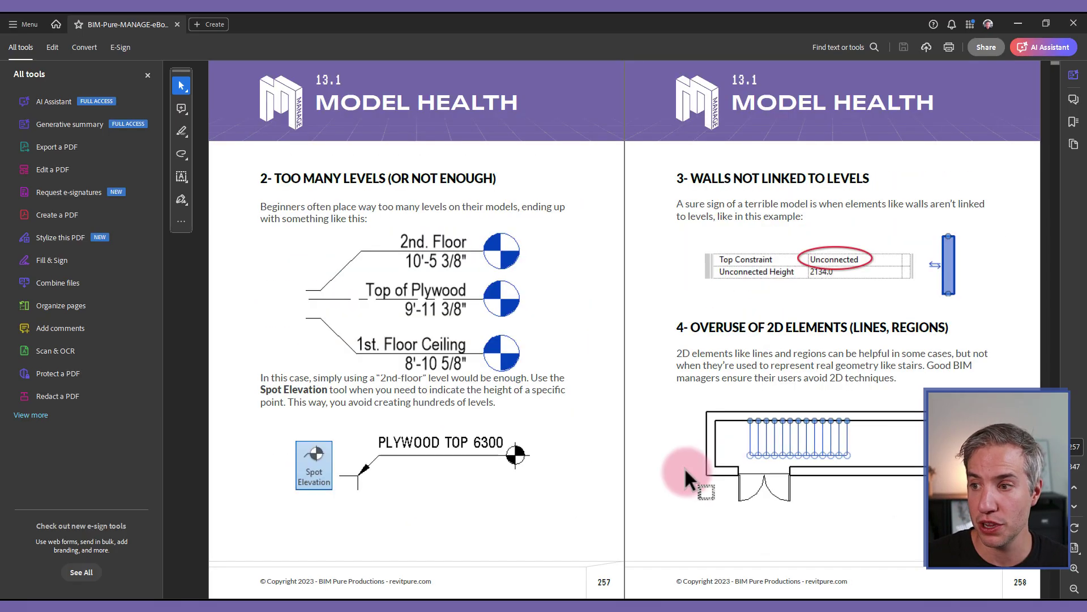
key(Right)
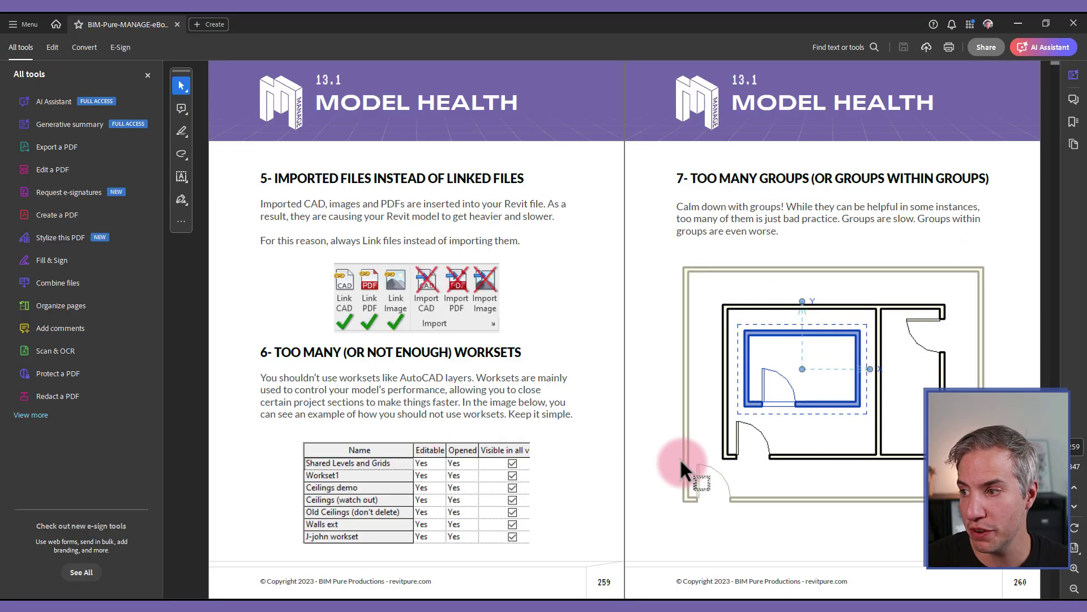